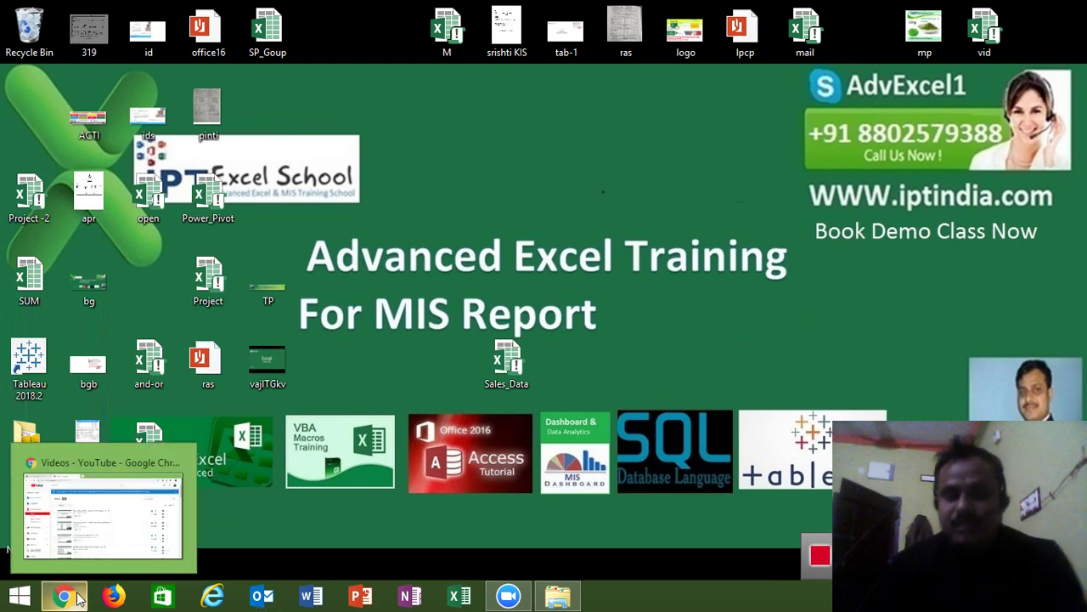
Step: Search YouTube for the iptindia channel, then minimize Chrome to show the desktop
click(102, 493)
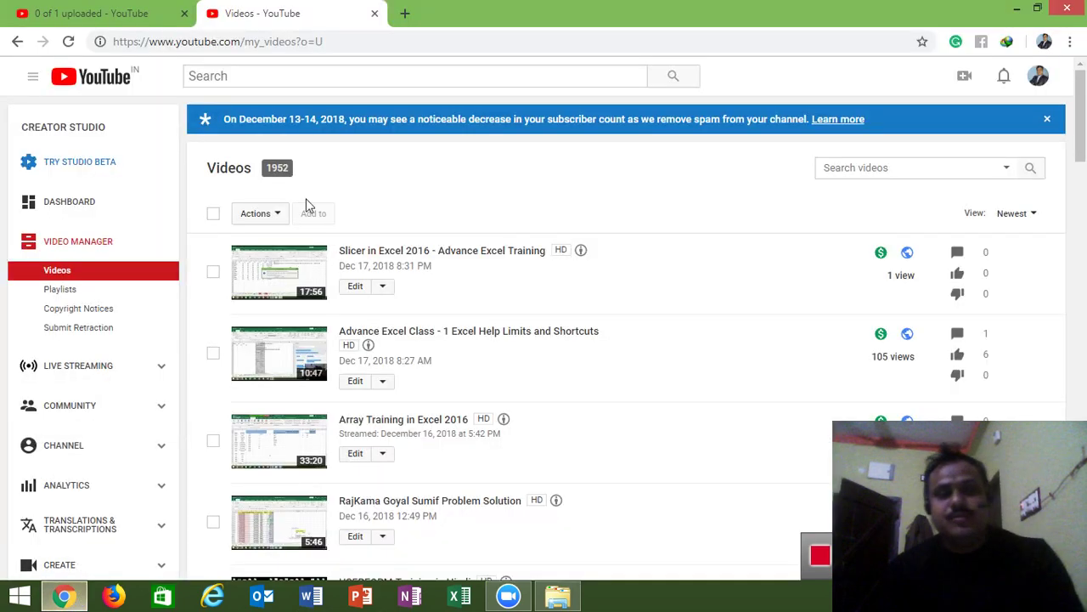
click(237, 76)
text(ipt)
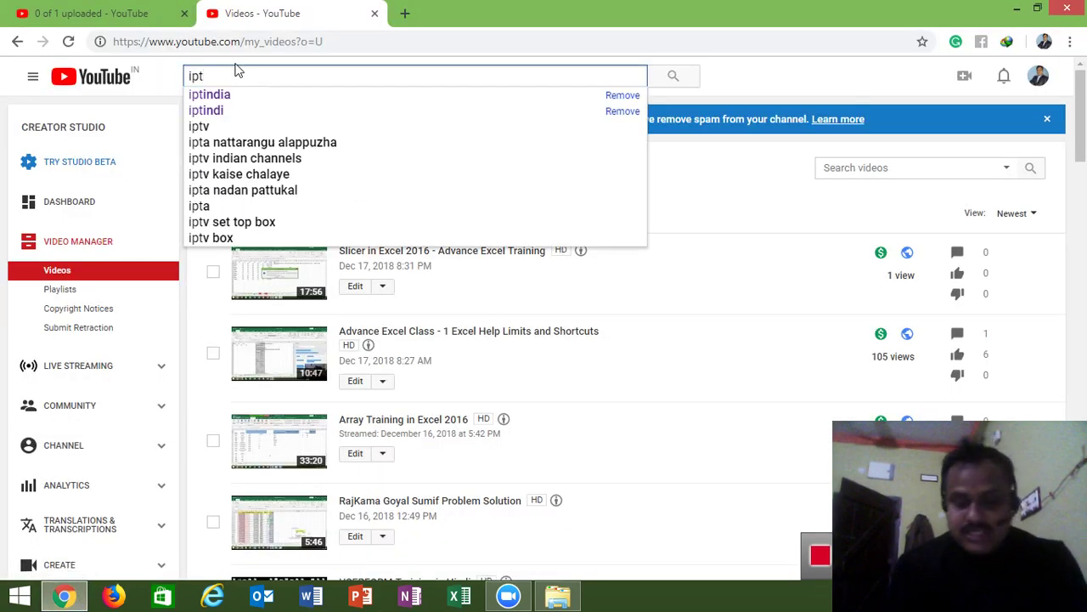
key(Down)
key(Return)
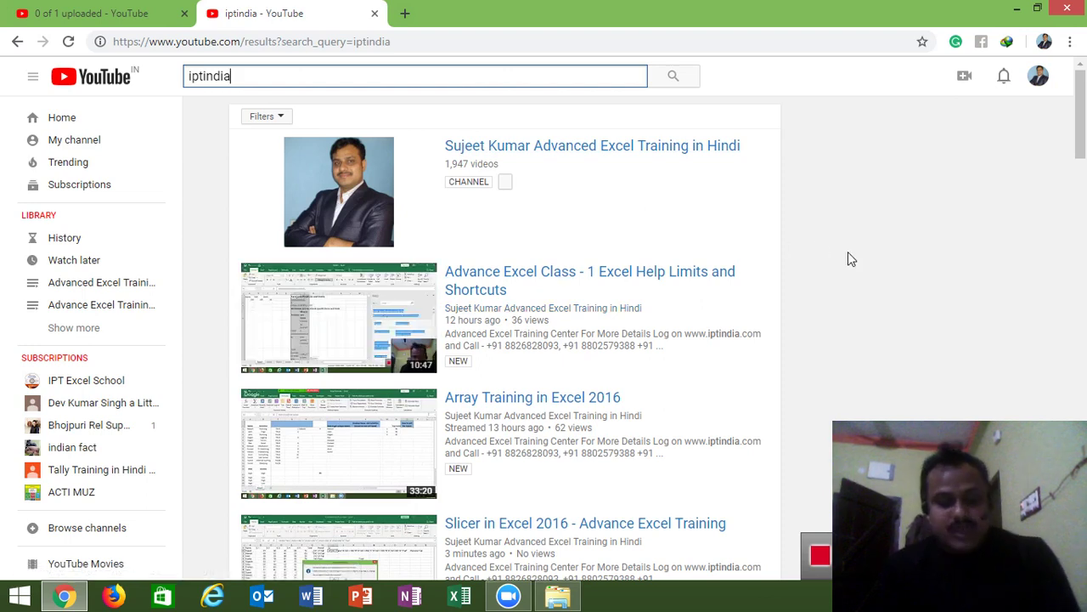
key(super+d)
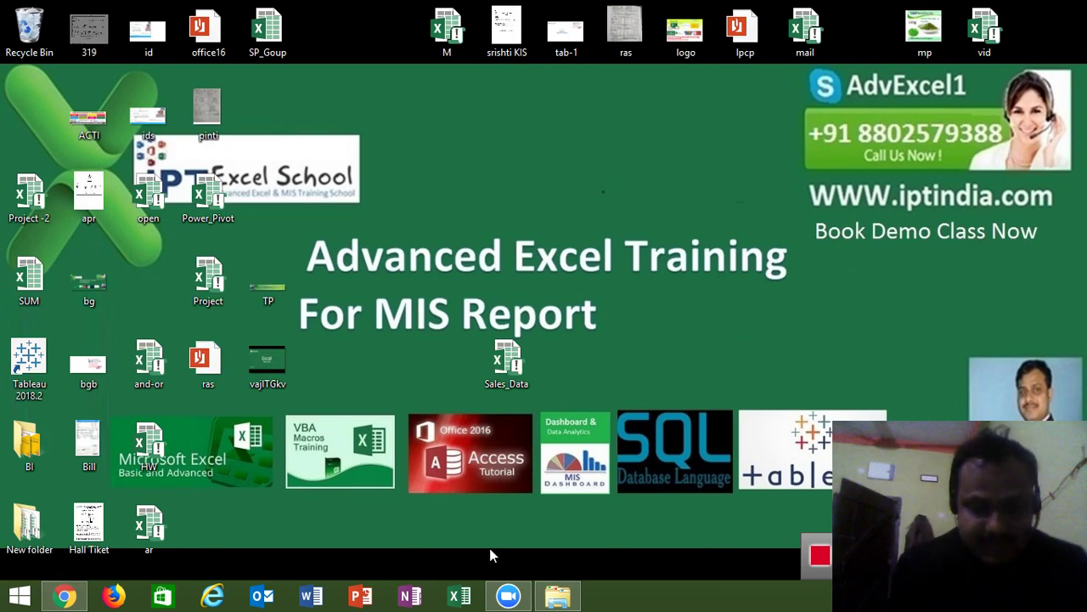
Step: Launch Excel from the taskbar, dismiss the default-program prompt, and create blank workbook Book1
click(468, 594)
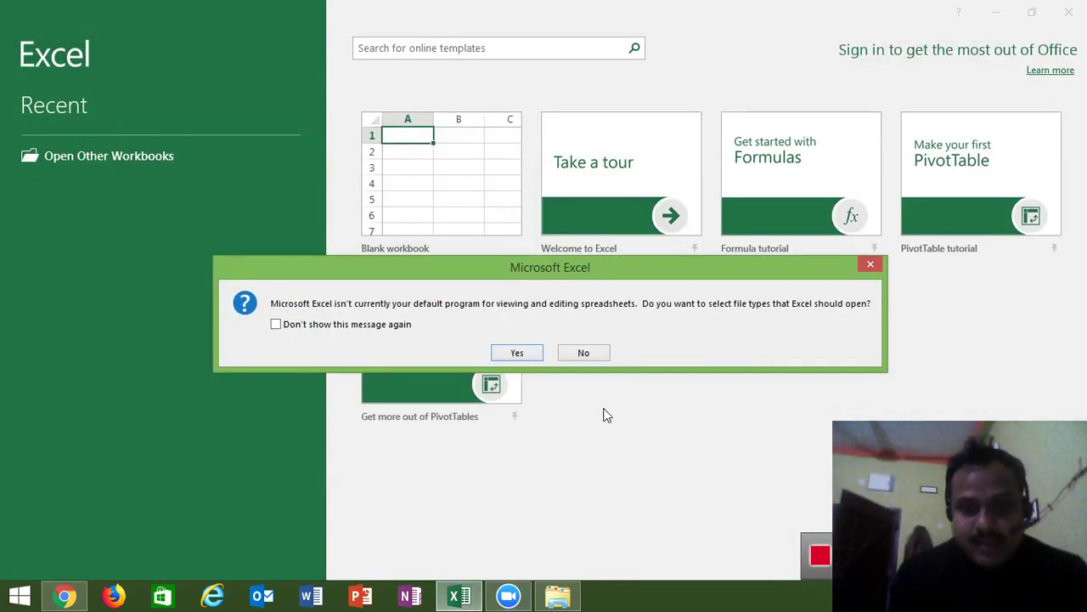
click(598, 354)
click(473, 184)
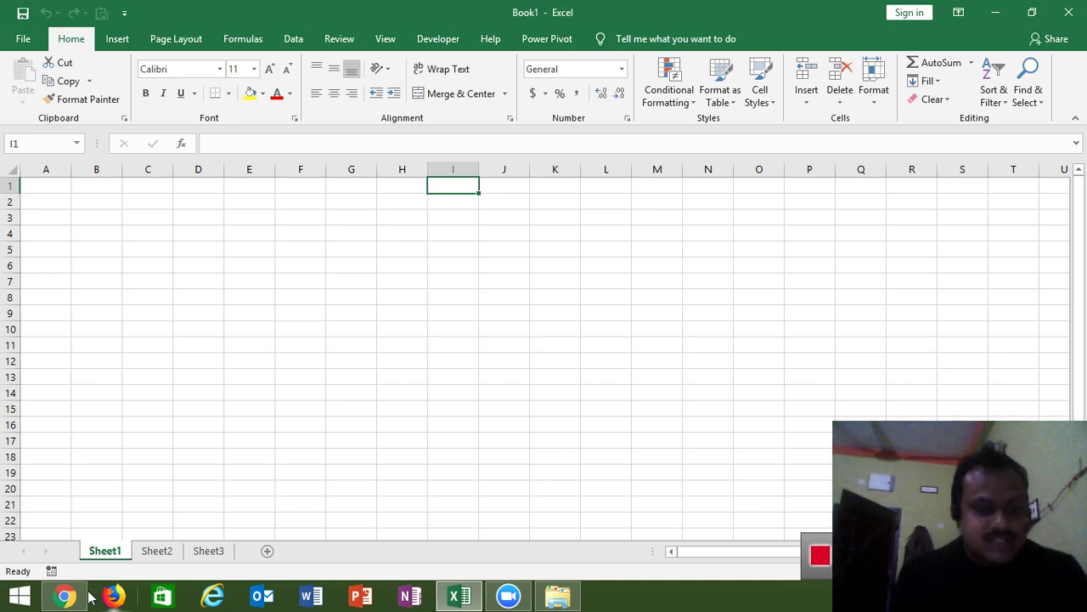
Step: Add a new sheet, Sheet4, to Book1
click(266, 552)
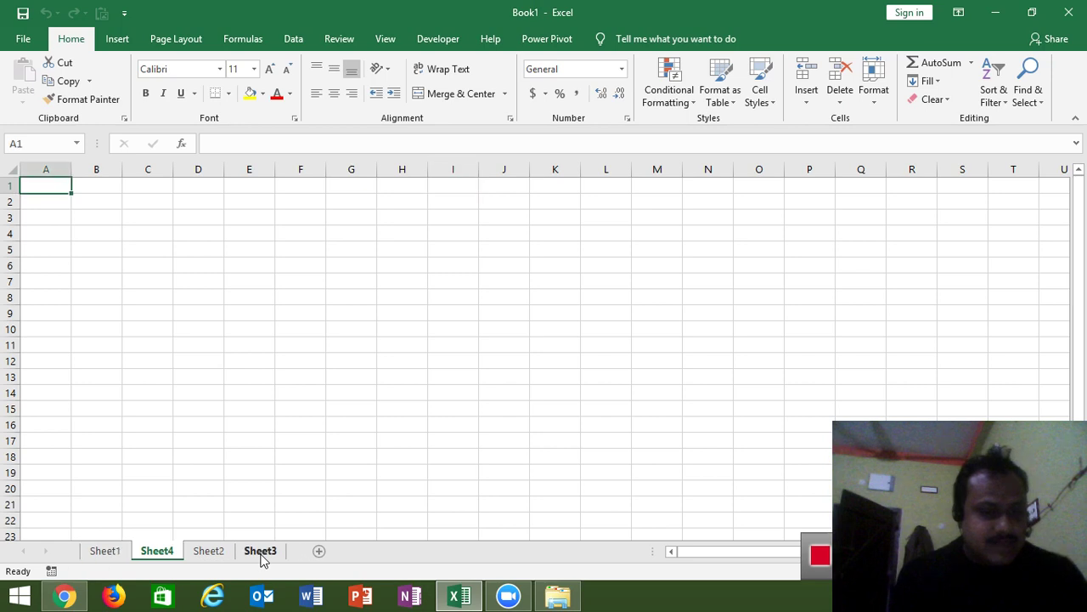
click(51, 235)
click(57, 167)
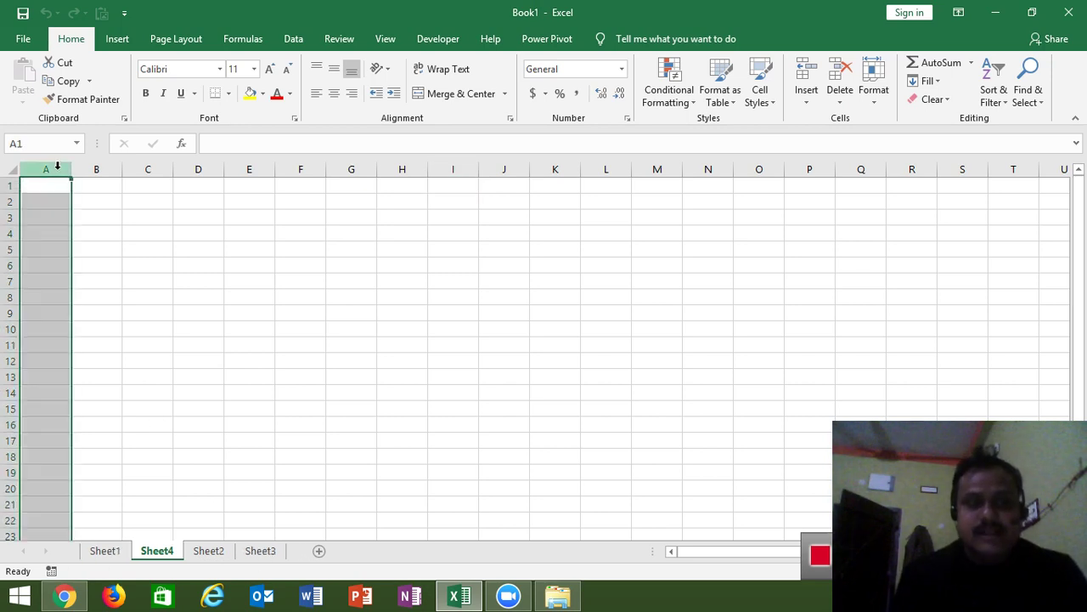
click(6, 184)
Step: Enter the heading 'Name' in cell A1 of Sheet4
click(36, 184)
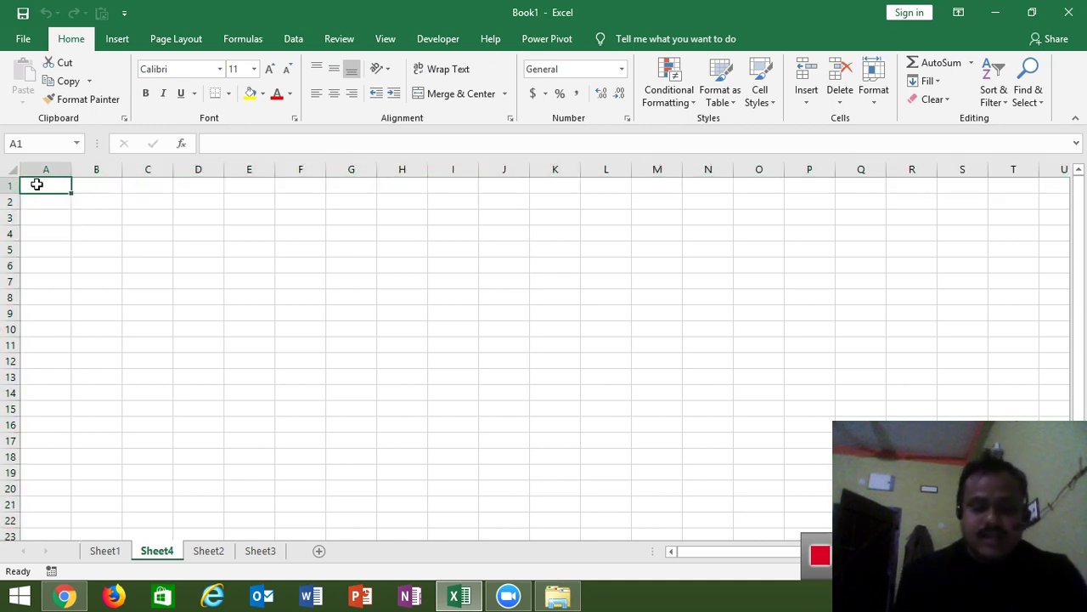
text(Name)
key(Tab)
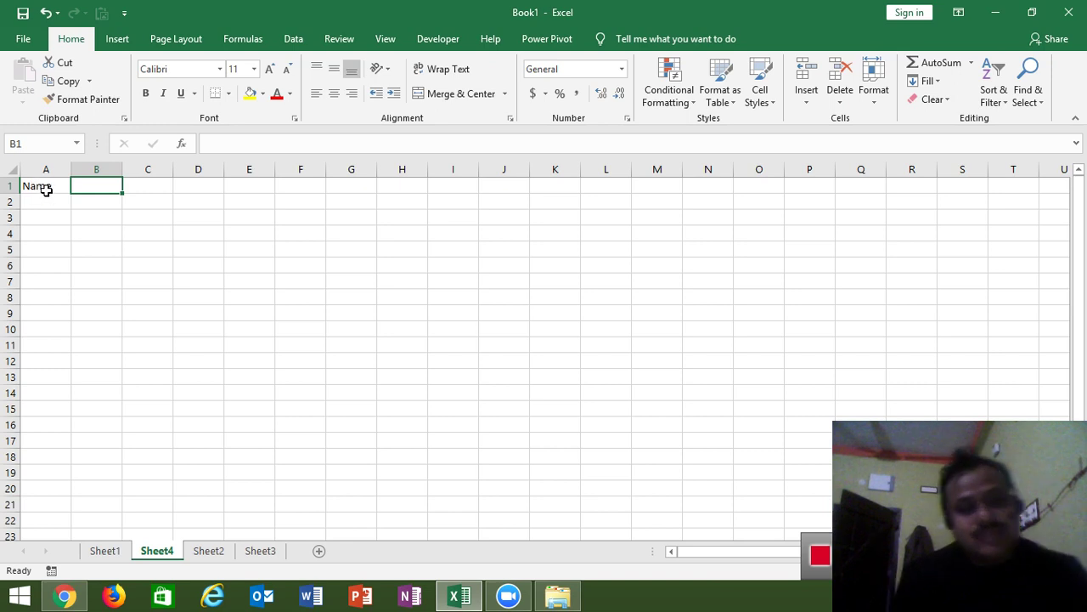
click(48, 195)
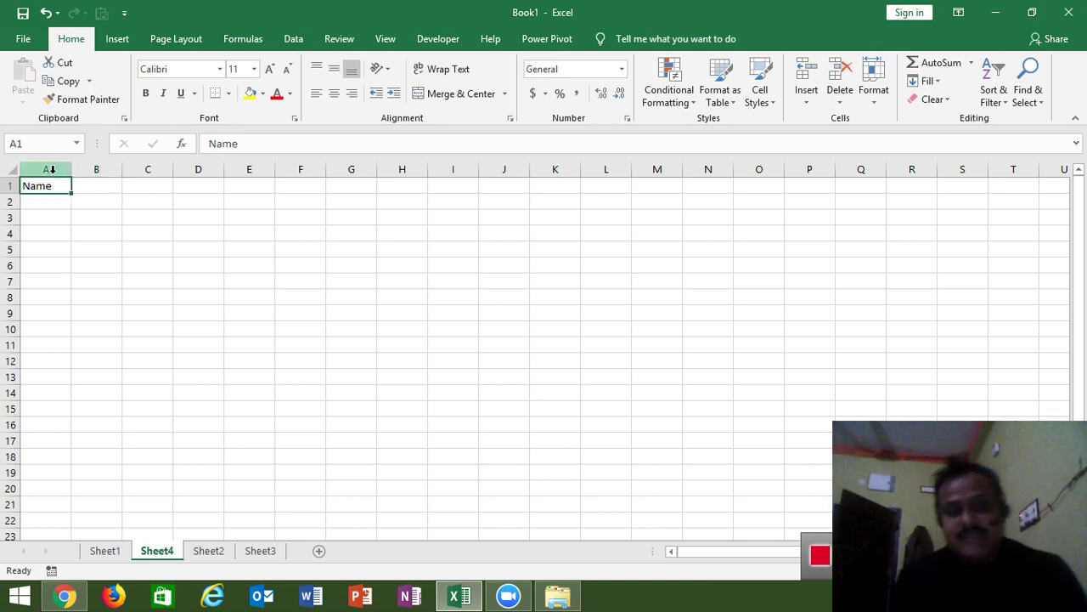
click(256, 331)
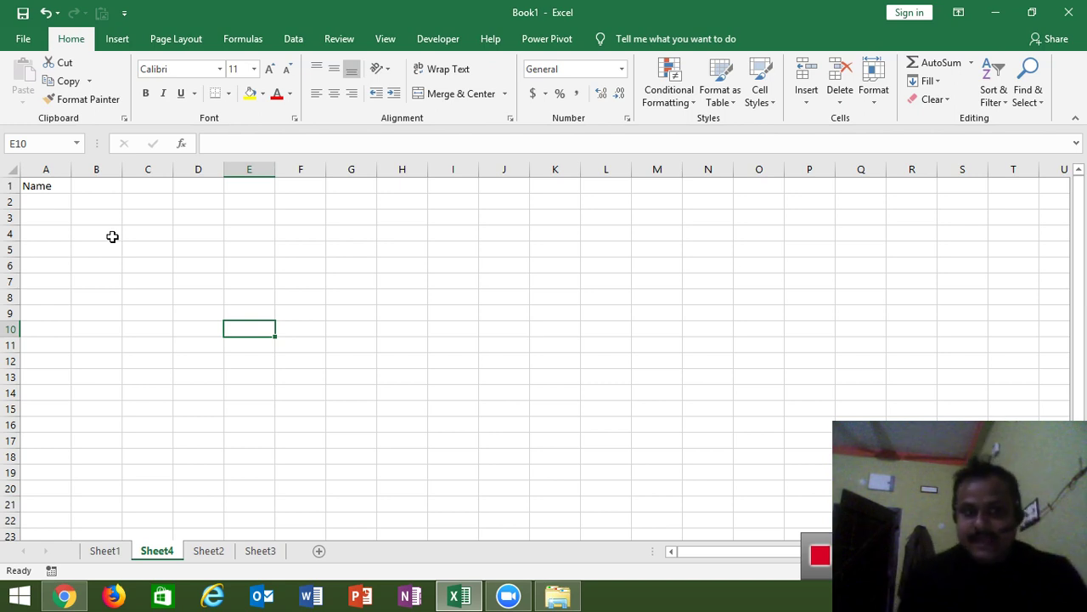
Step: Enter 20 in B2, 30 in B3, and the formula =20+30 in B4 showing 50
click(105, 204)
text(20)
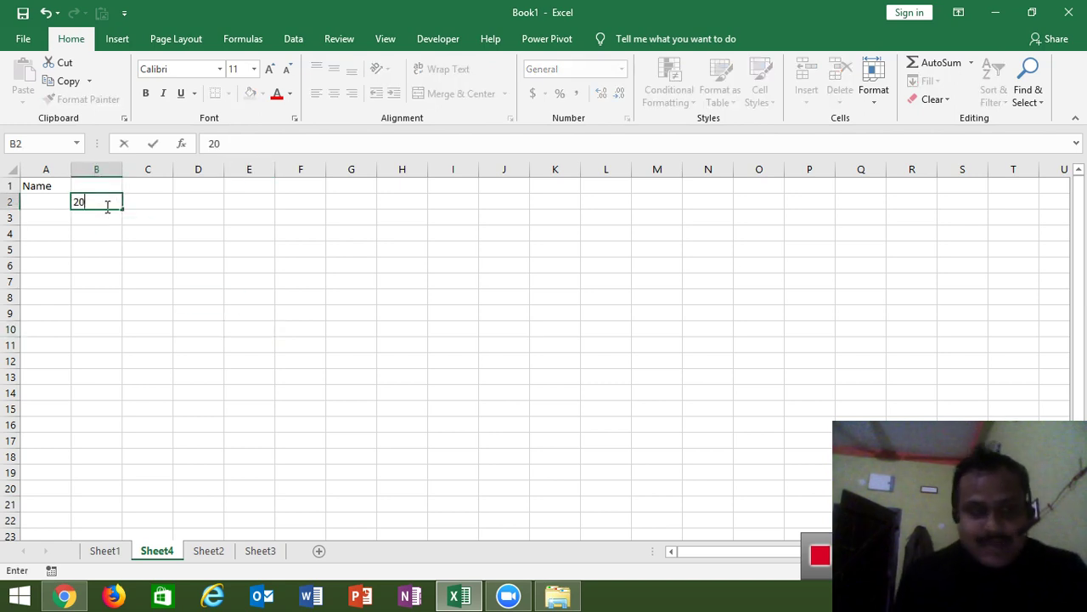
key(Return)
text(30)
key(Return)
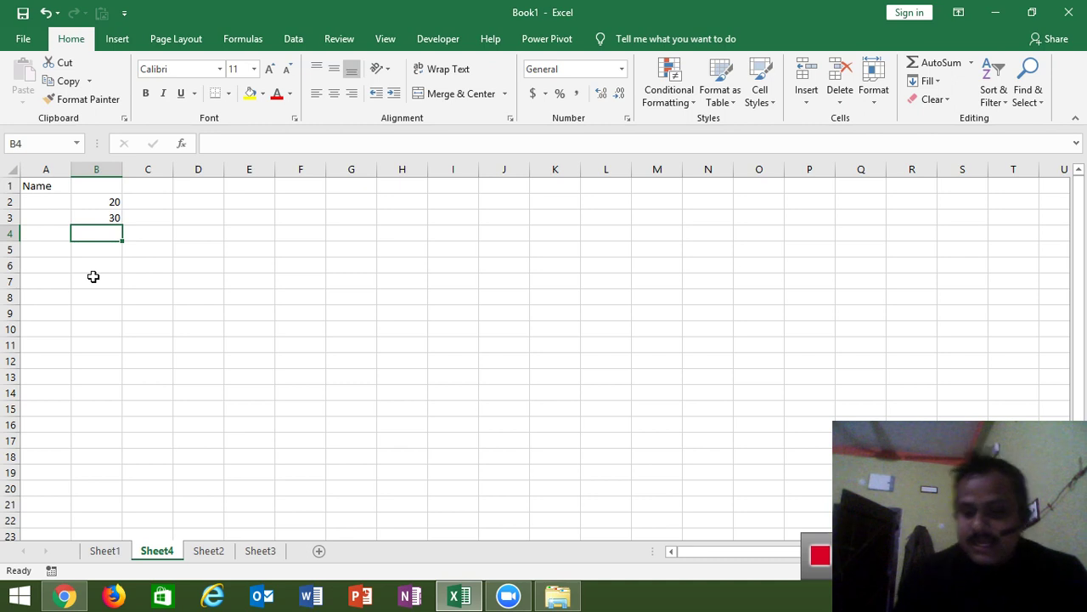
text(=)
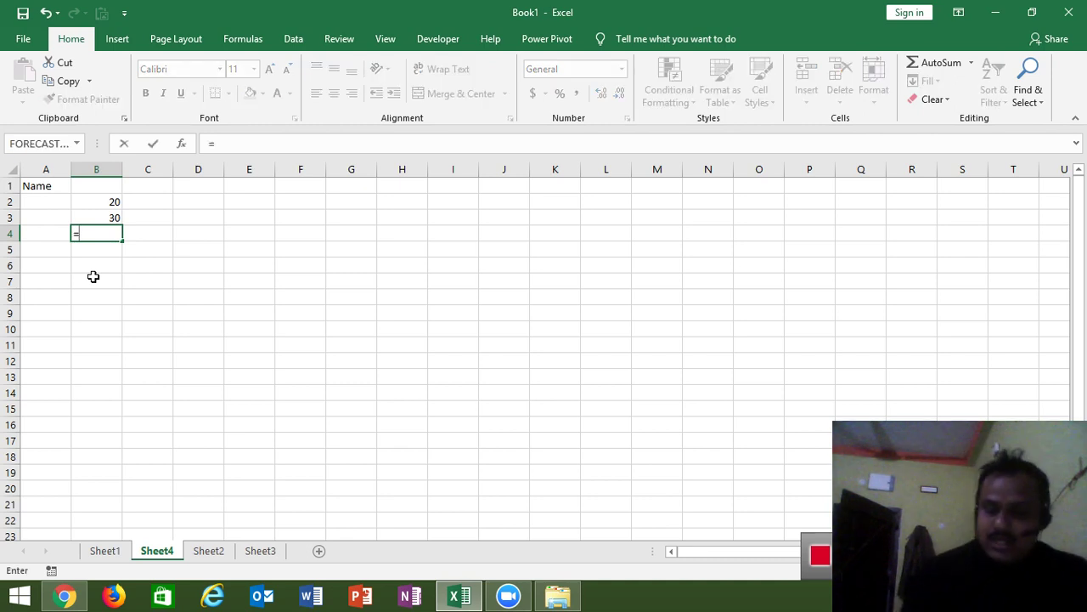
text(20+30)
key(Return)
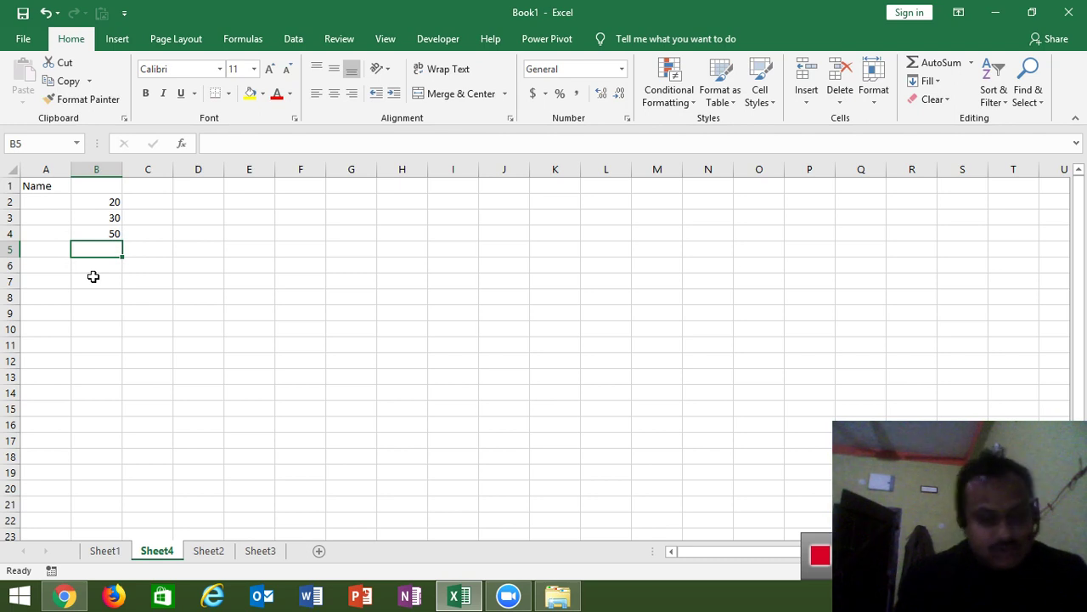
key(Up)
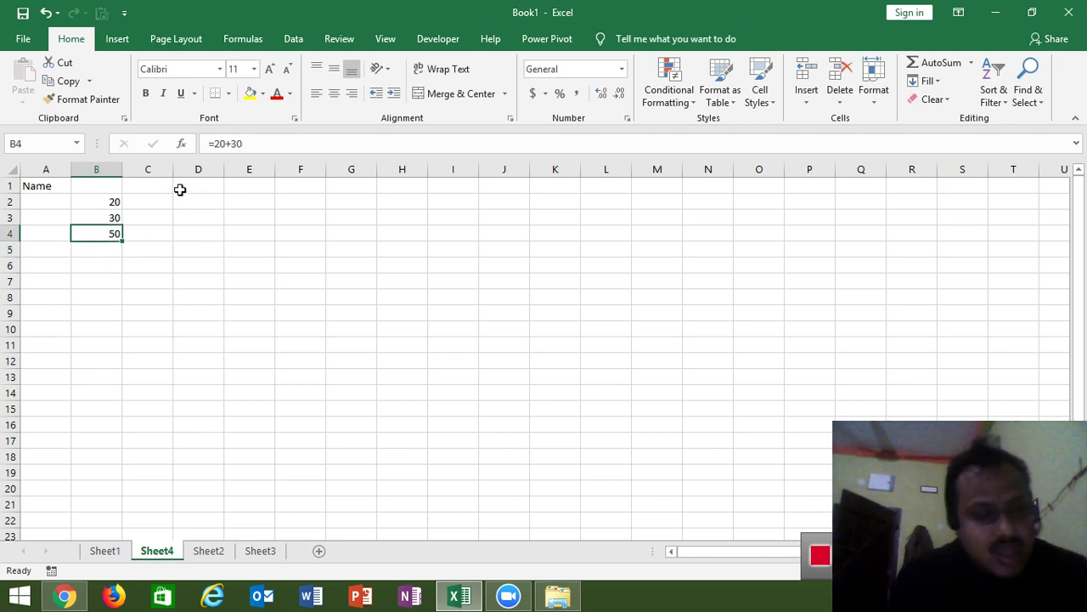
Step: Build the formula =B2+B3 in C4 by clicking B2 and B3, giving 50
click(134, 233)
text(=)
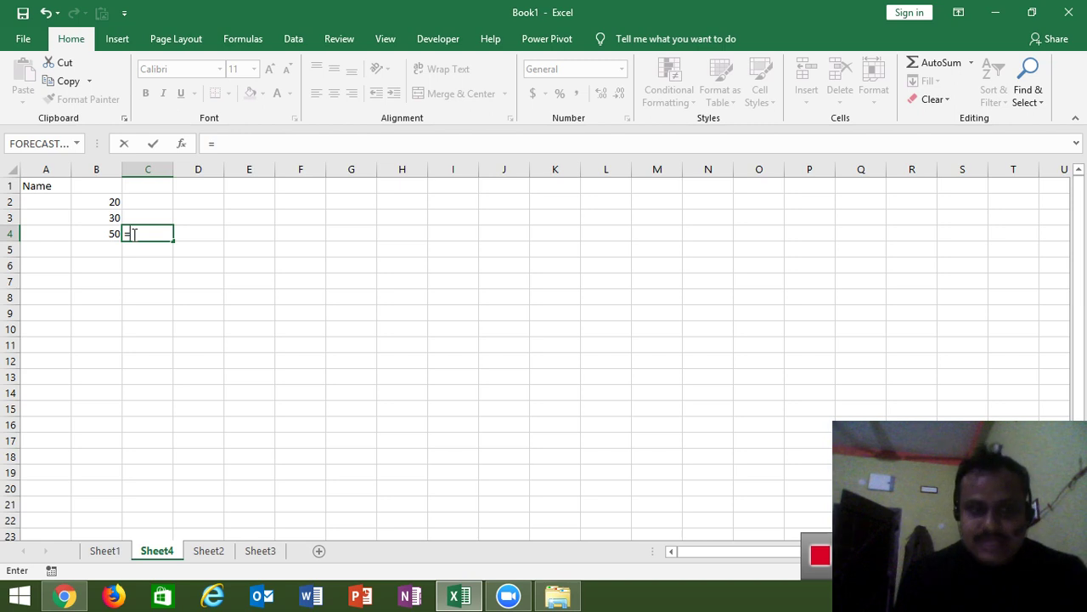
click(106, 204)
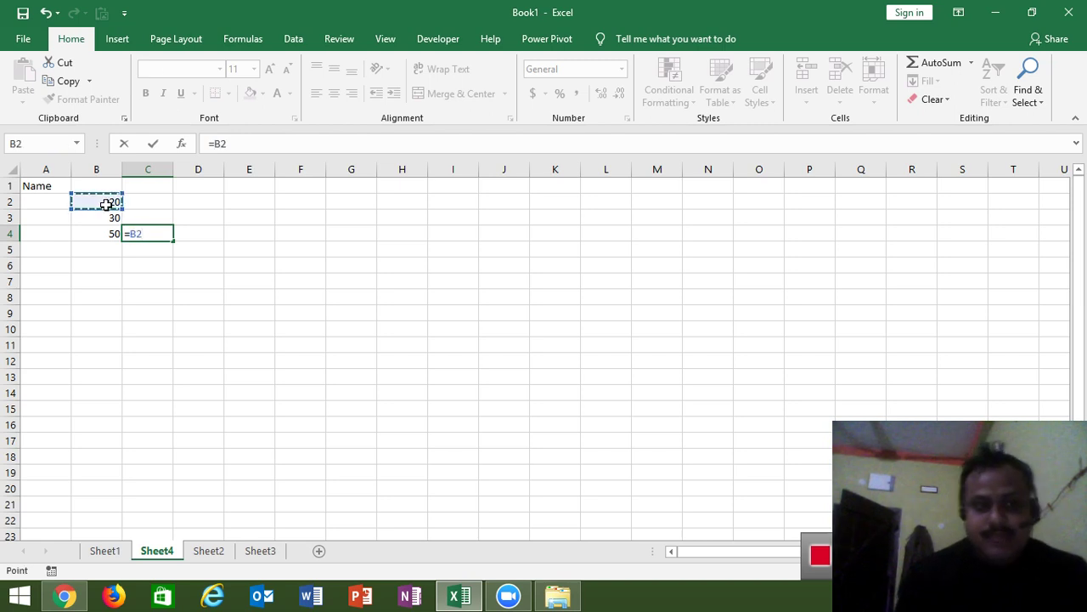
text(+)
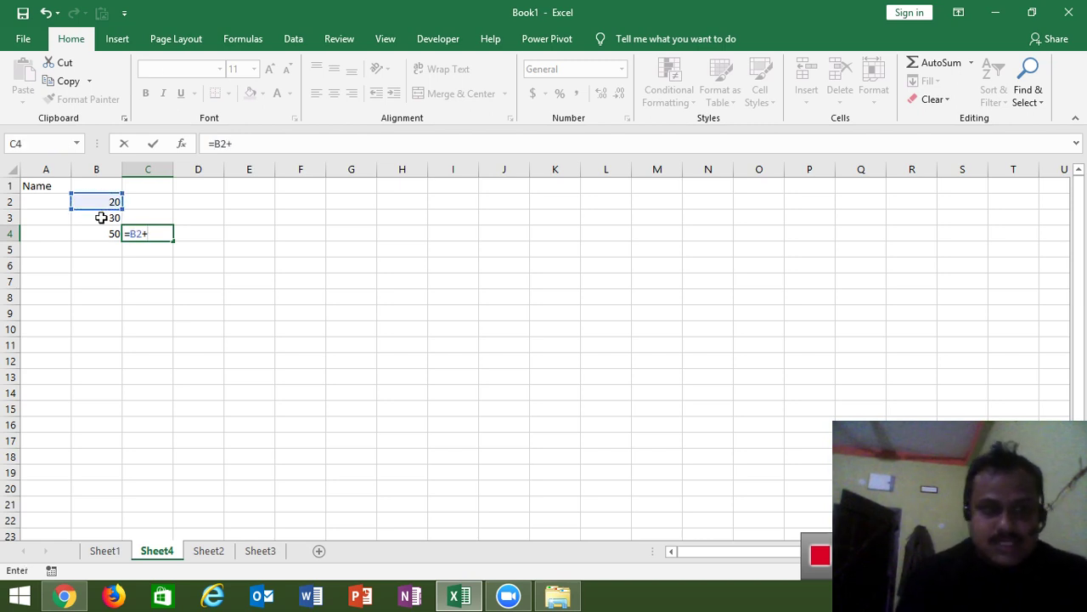
click(101, 218)
key(Return)
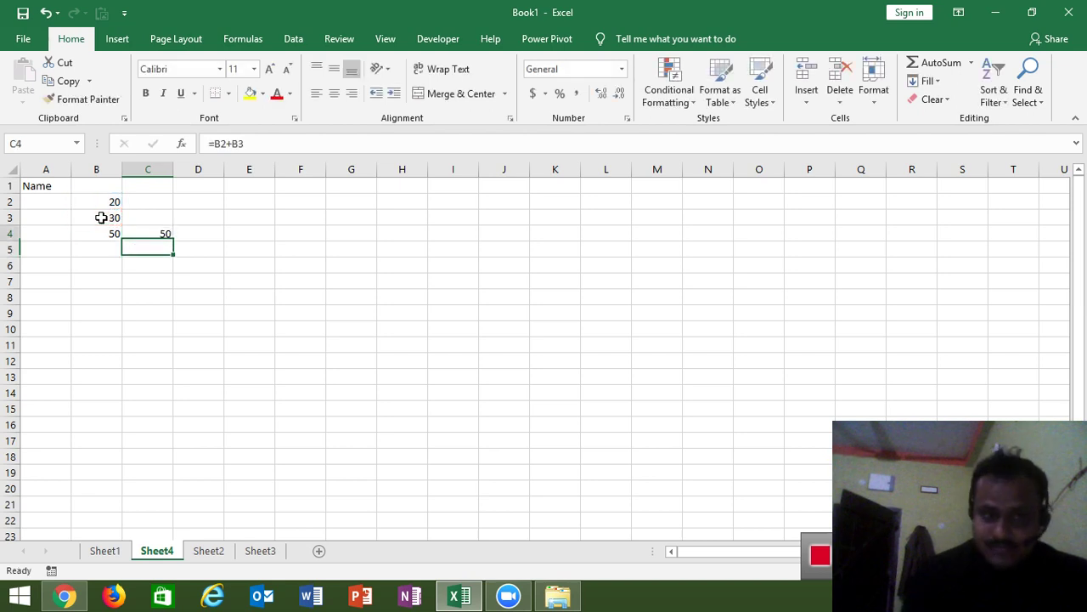
key(Up)
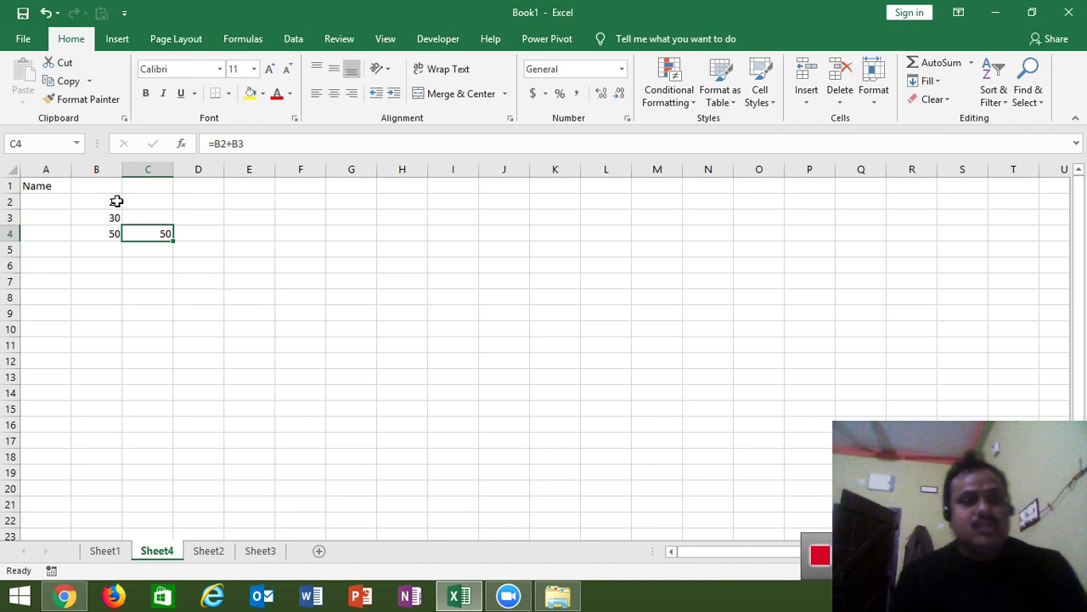
Step: Change B2 to 30 and check that C4's total recalculates to 60
click(111, 203)
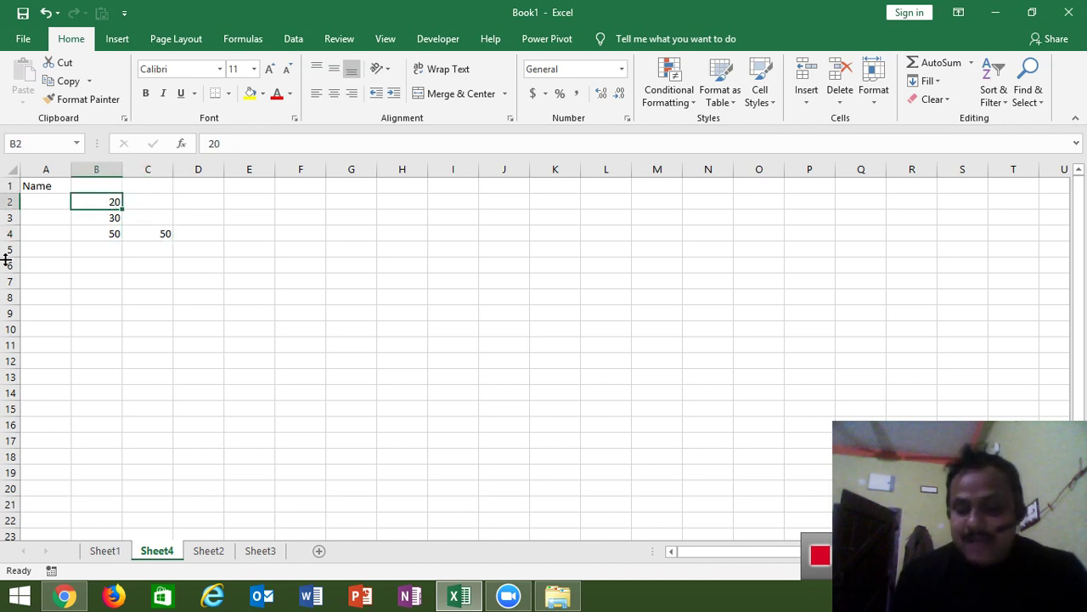
text(30)
key(Return)
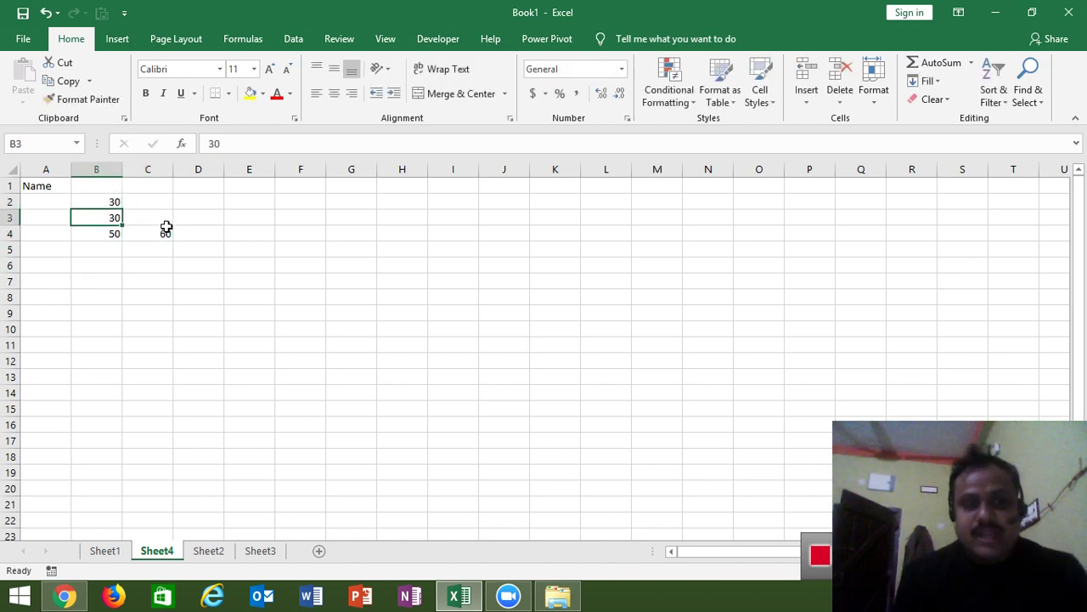
click(165, 229)
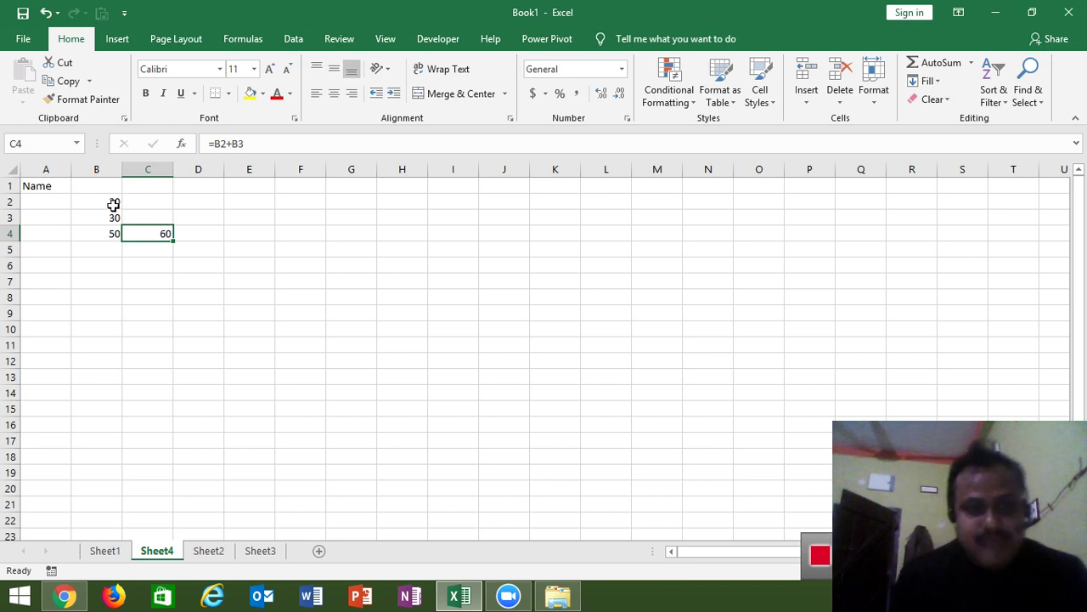
drag(111, 204, 155, 244)
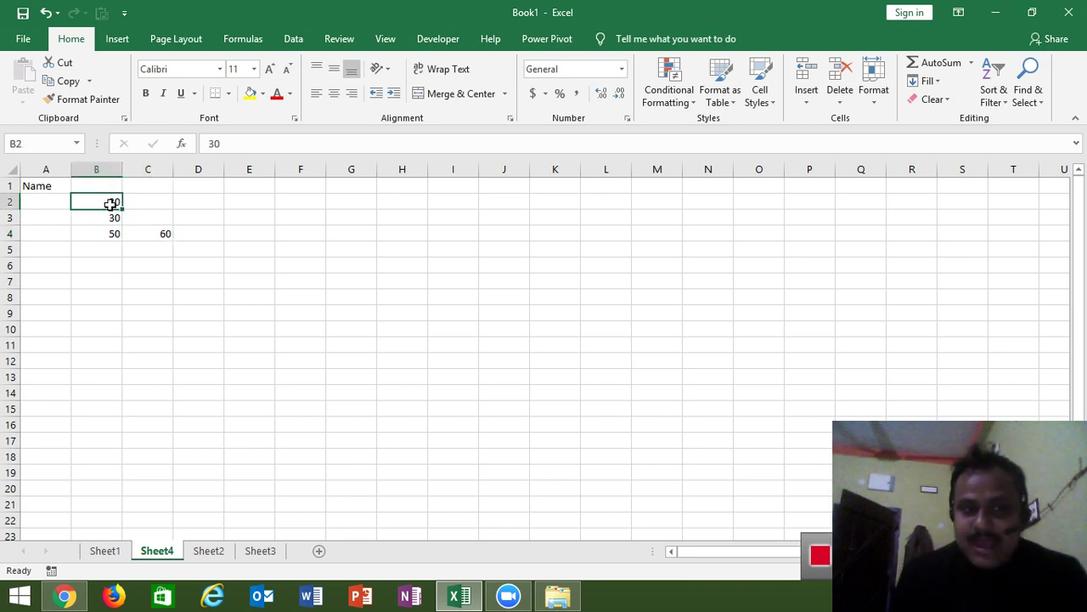
click(153, 246)
click(165, 234)
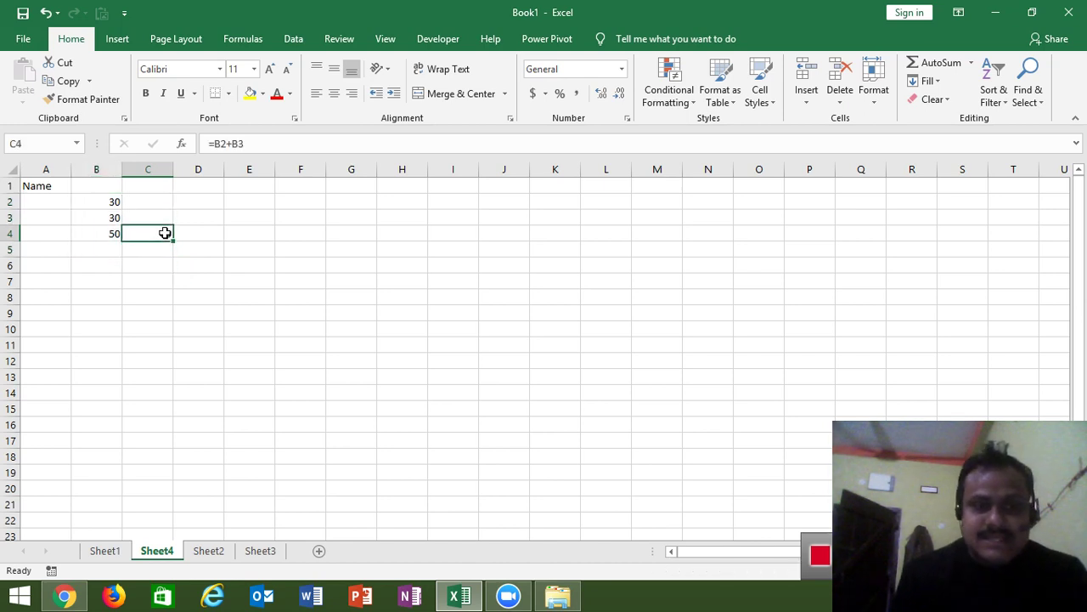
Step: Enter =B2+10 in D6 so it shows 40, then go to Sheet2
click(180, 268)
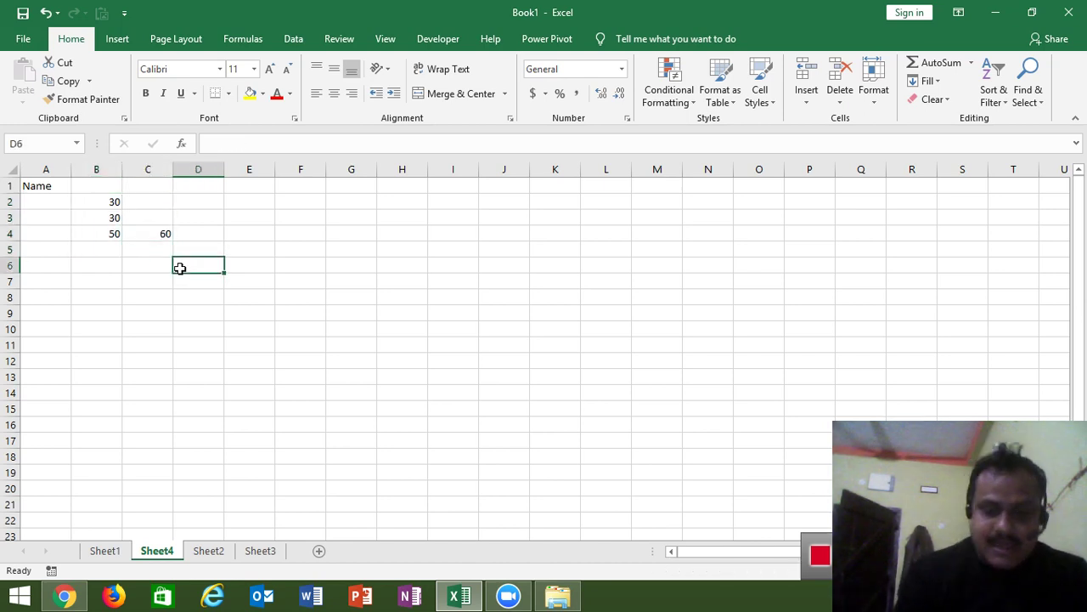
text(=)
click(109, 203)
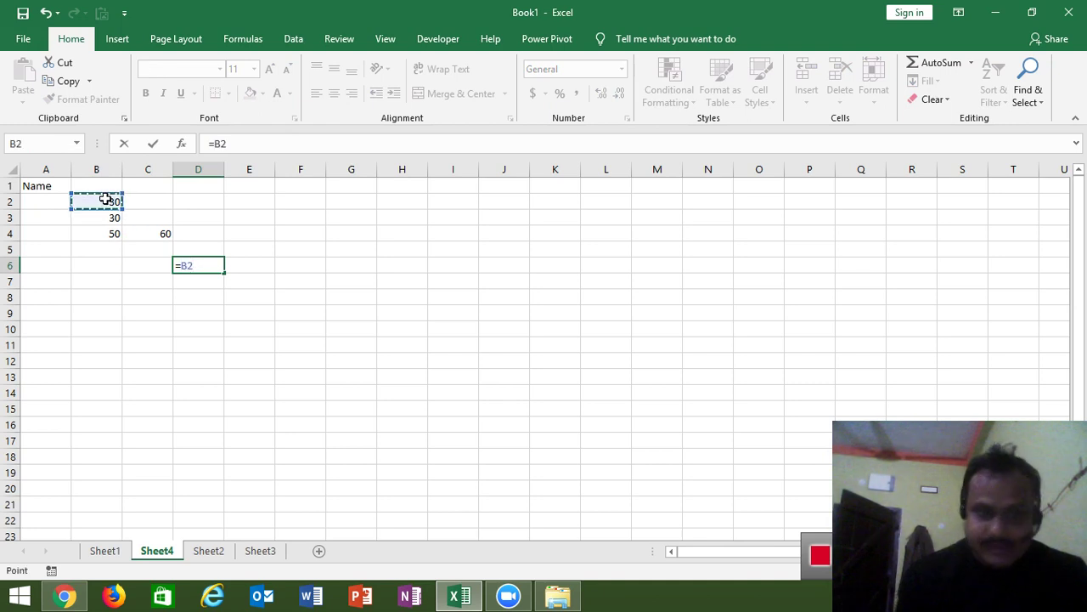
text(+10)
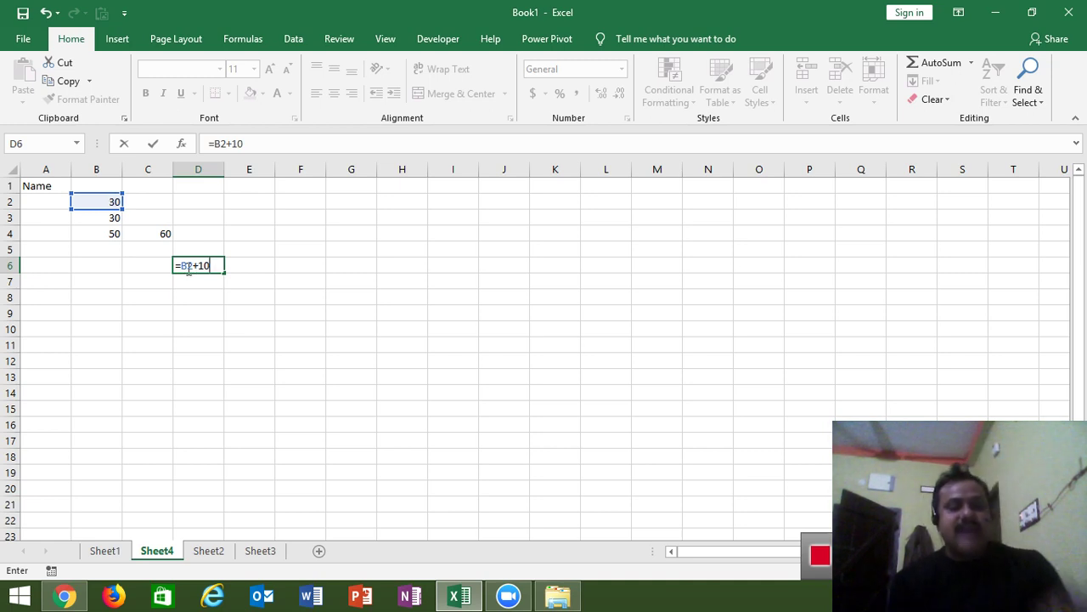
key(Return)
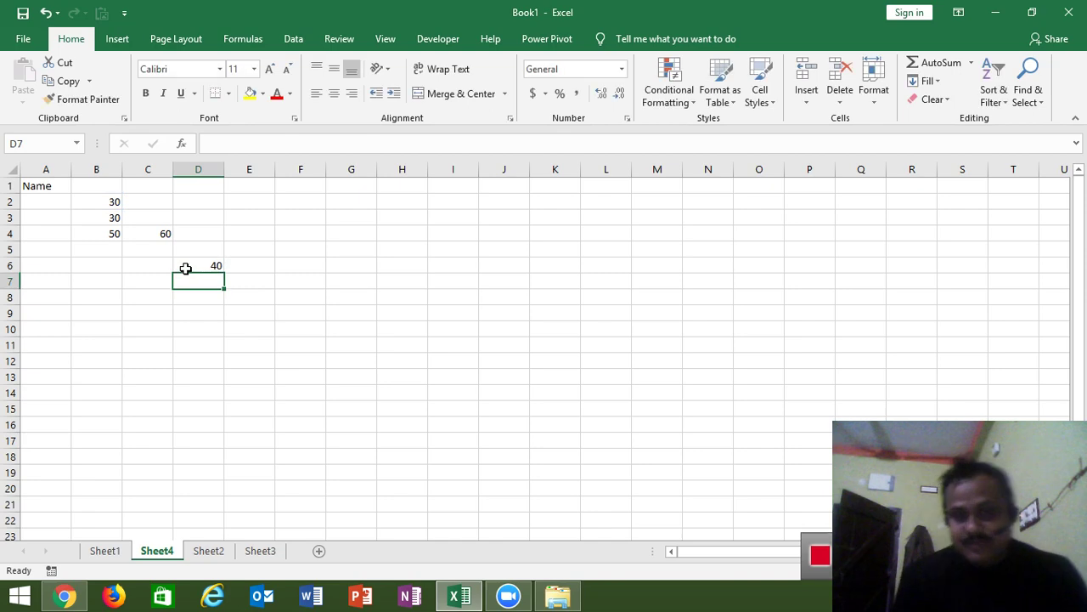
click(219, 552)
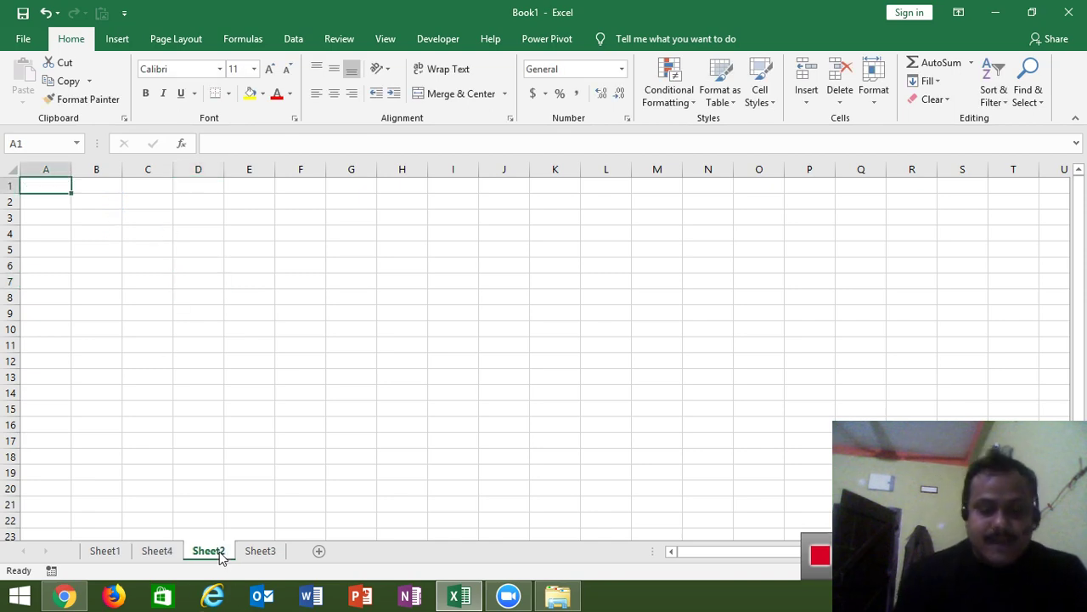
Step: Set Sheet2's A1 to =Sheet4!B3 showing 30, then create new workbook Book2
text(=)
click(164, 556)
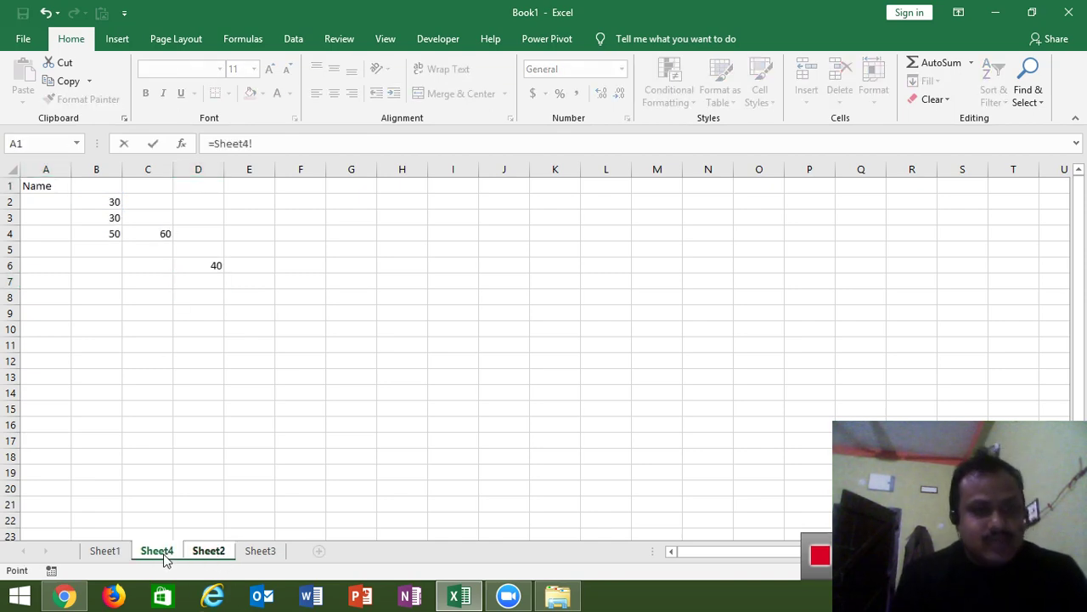
click(114, 235)
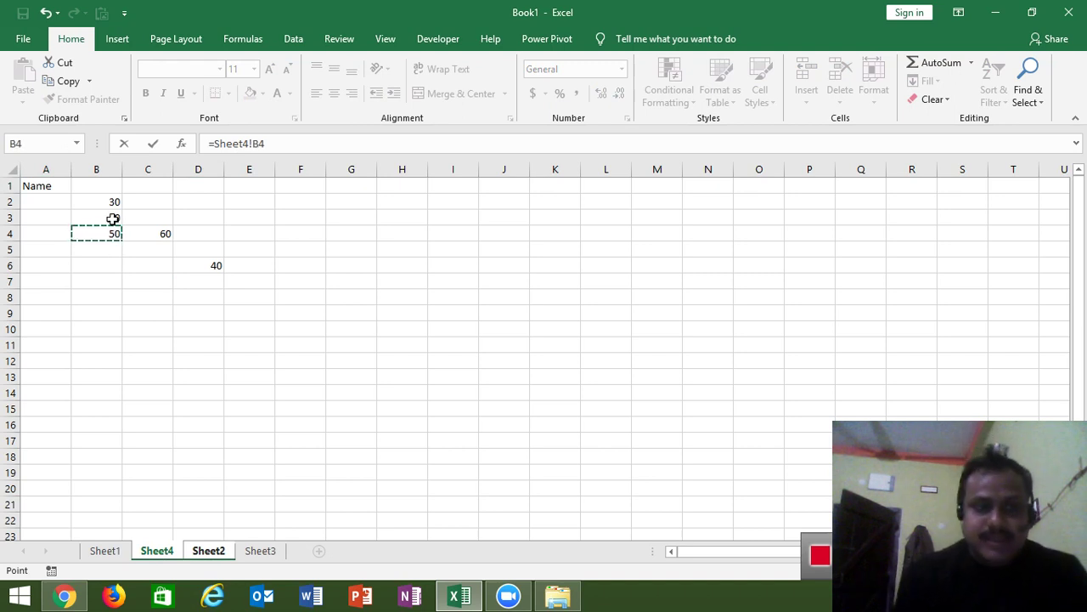
click(113, 219)
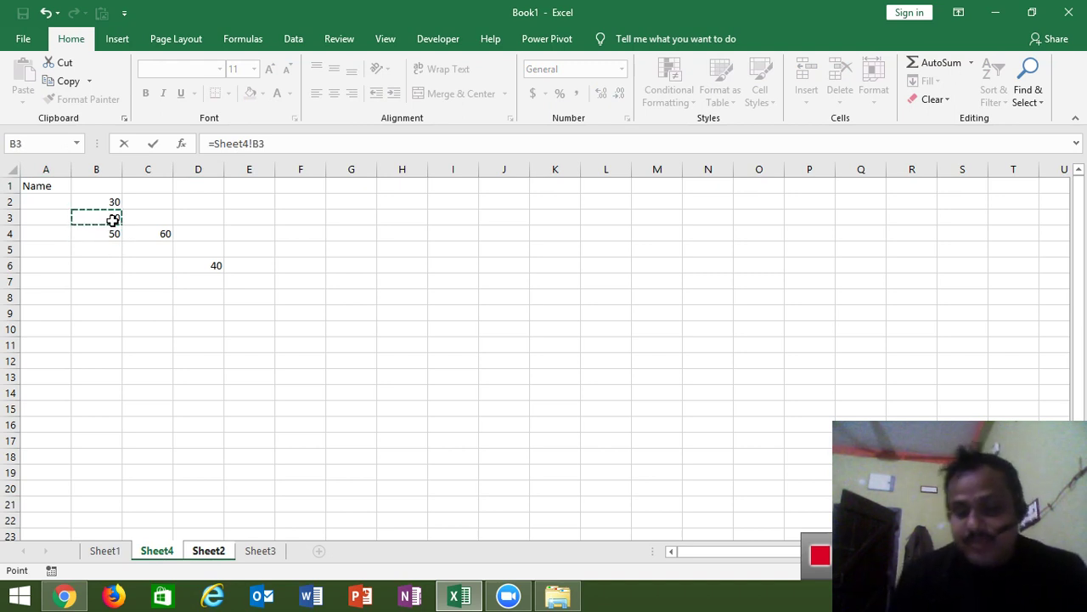
key(Return)
key(Up)
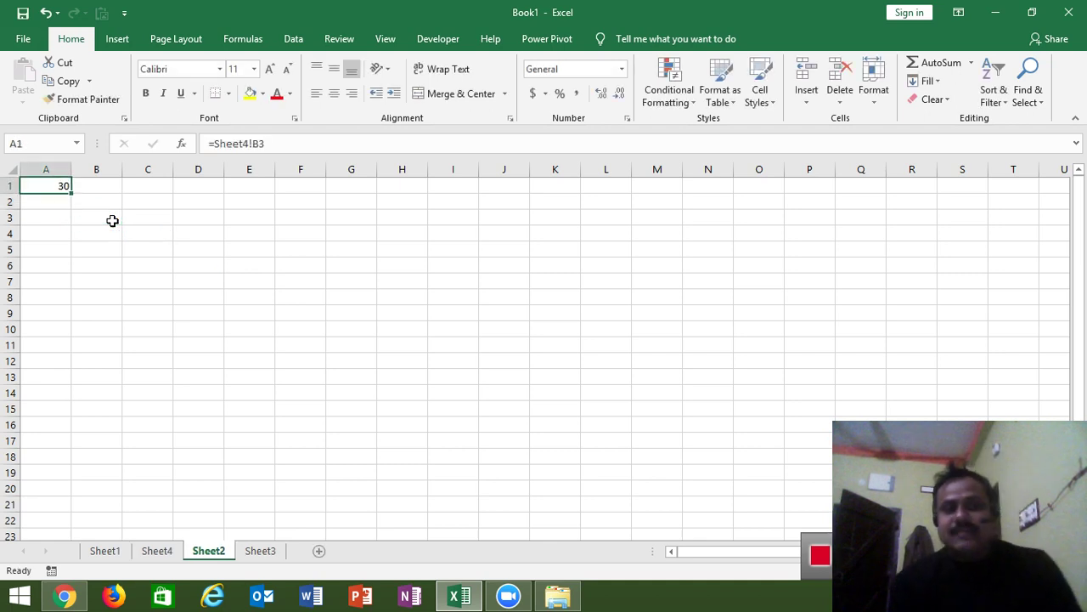
double_click(42, 187)
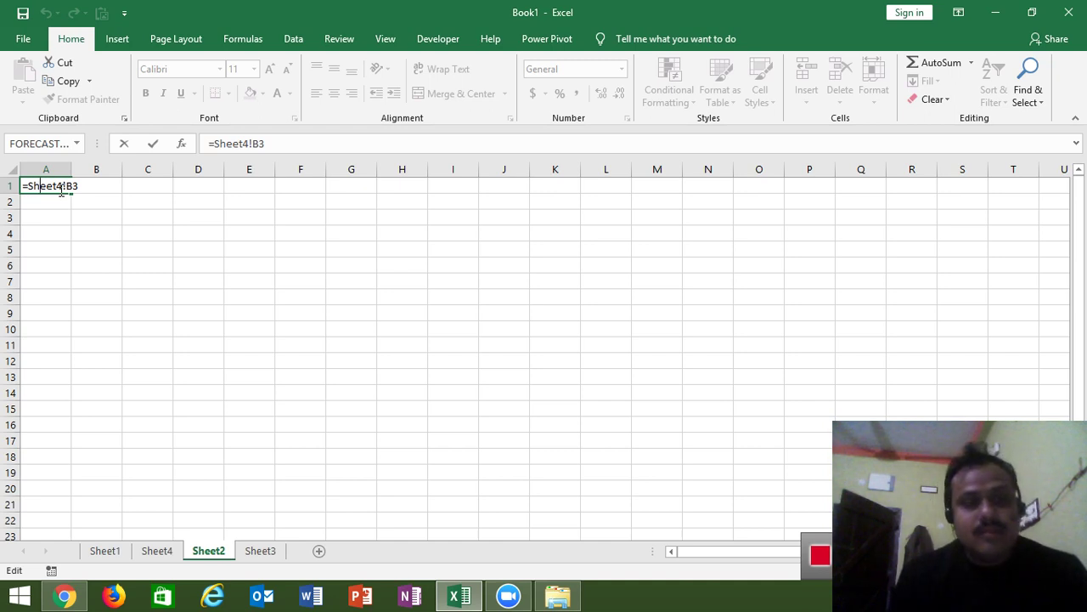
key(Return)
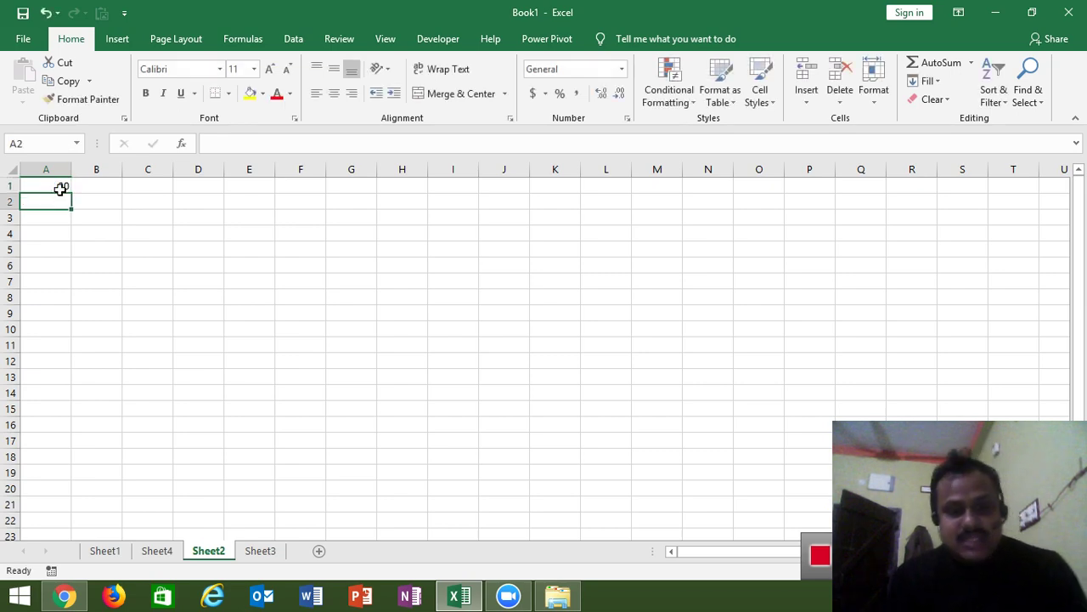
key(ctrl+n)
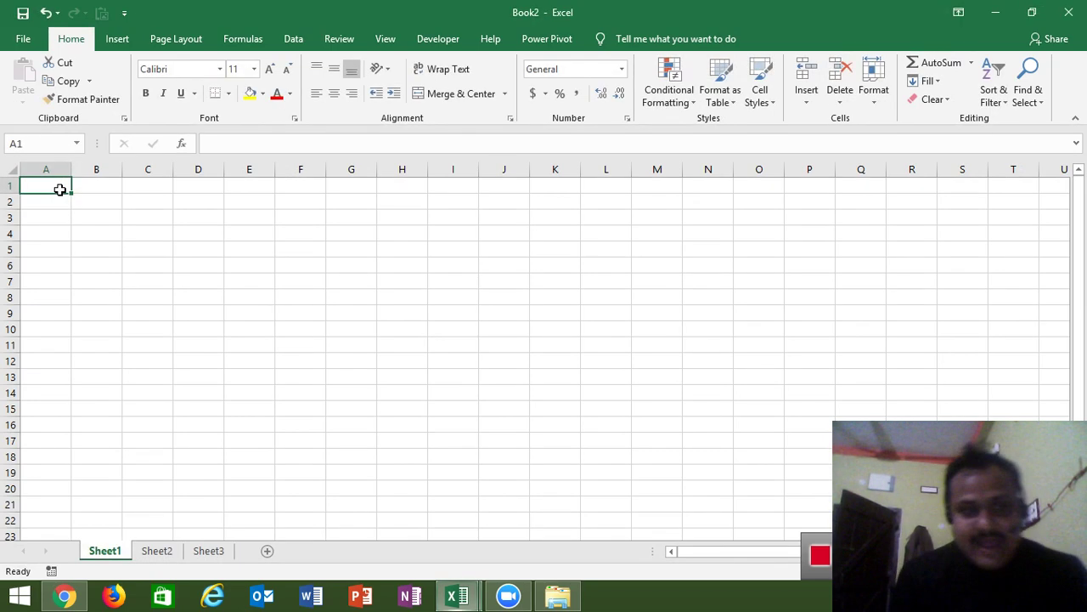
Step: Open Class_file and link Book2's B3 to Data!$L$95 in Class_file.xlsm
click(25, 38)
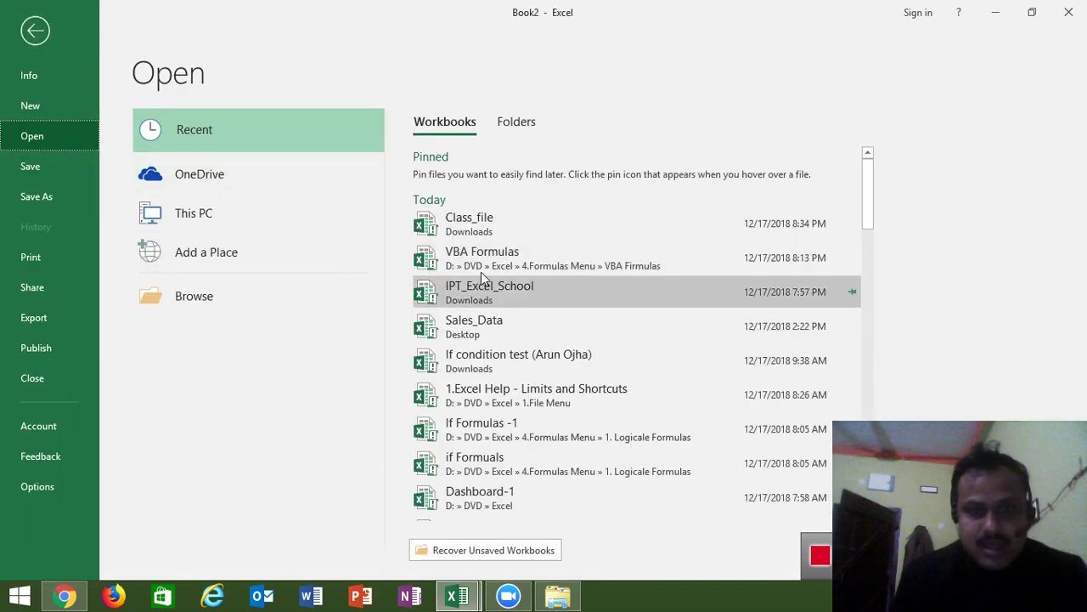
click(482, 233)
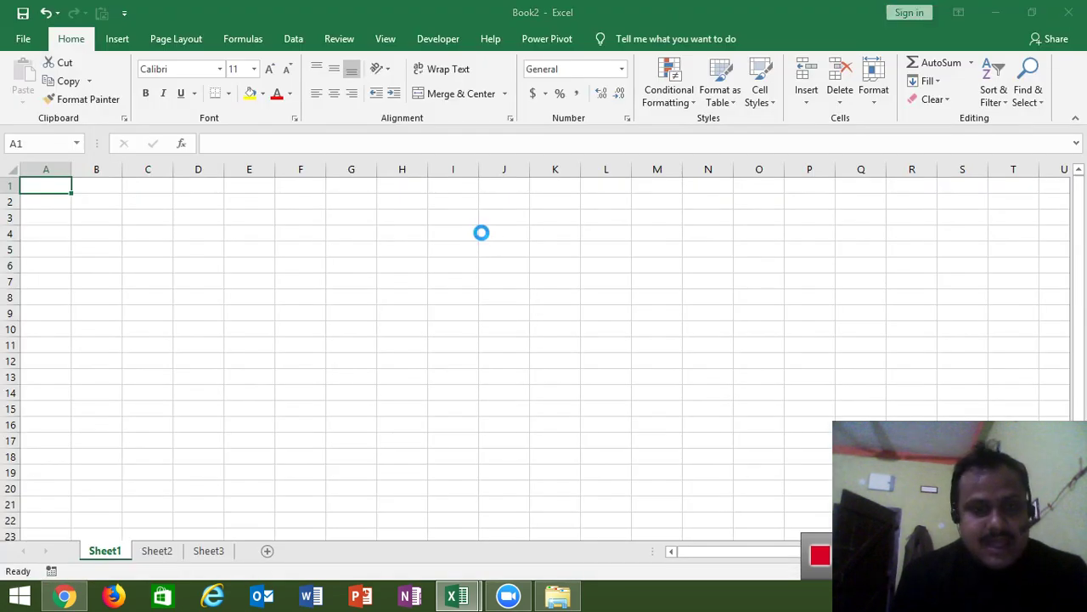
key(ctrl+Tab)
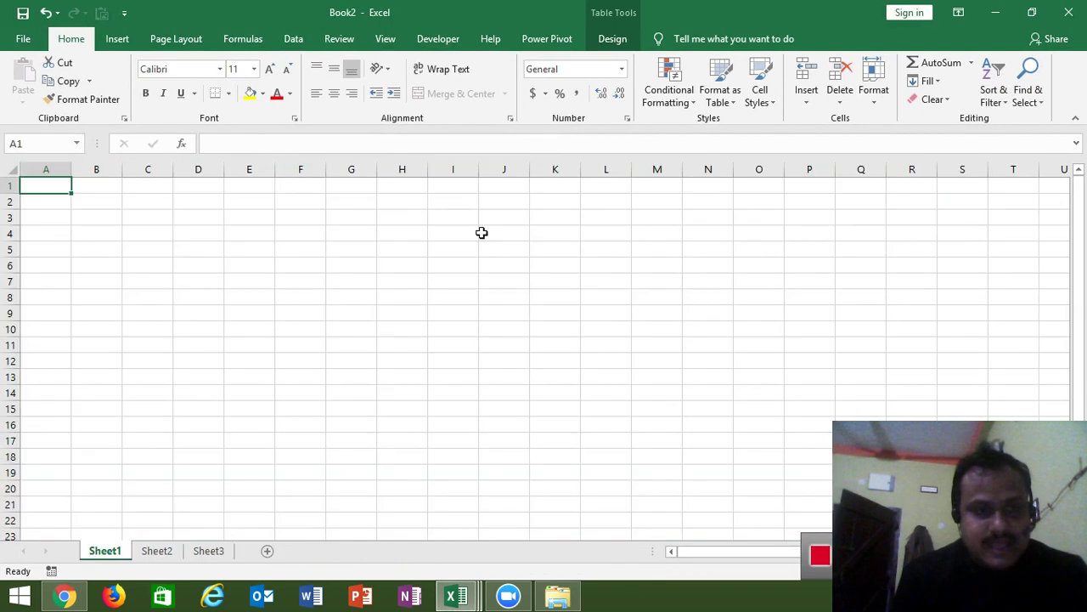
click(92, 218)
text(=)
key(alt+Tab)
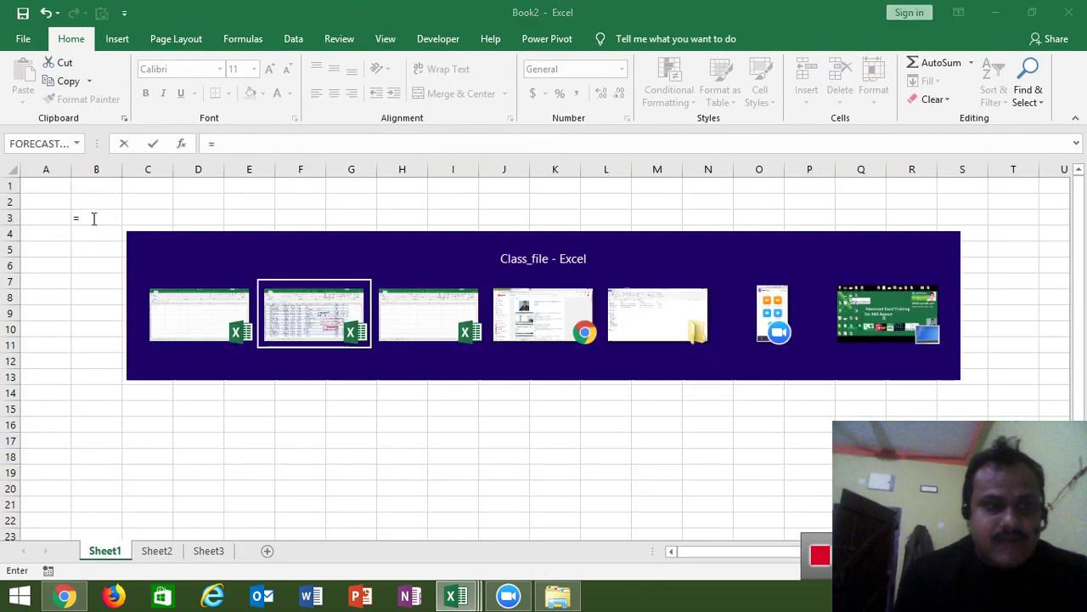
click(986, 292)
key(Return)
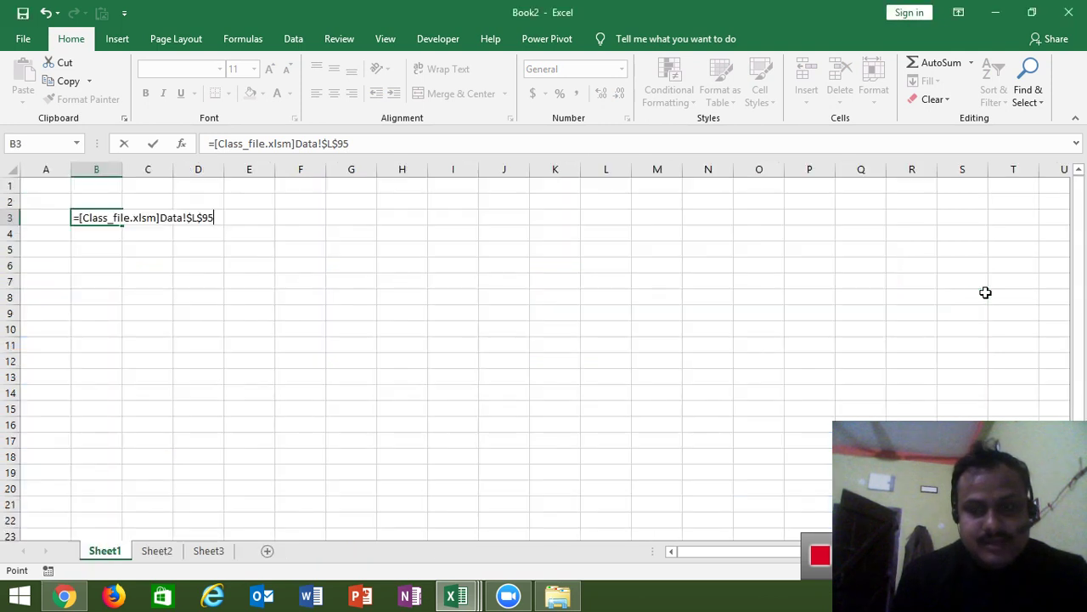
double_click(102, 216)
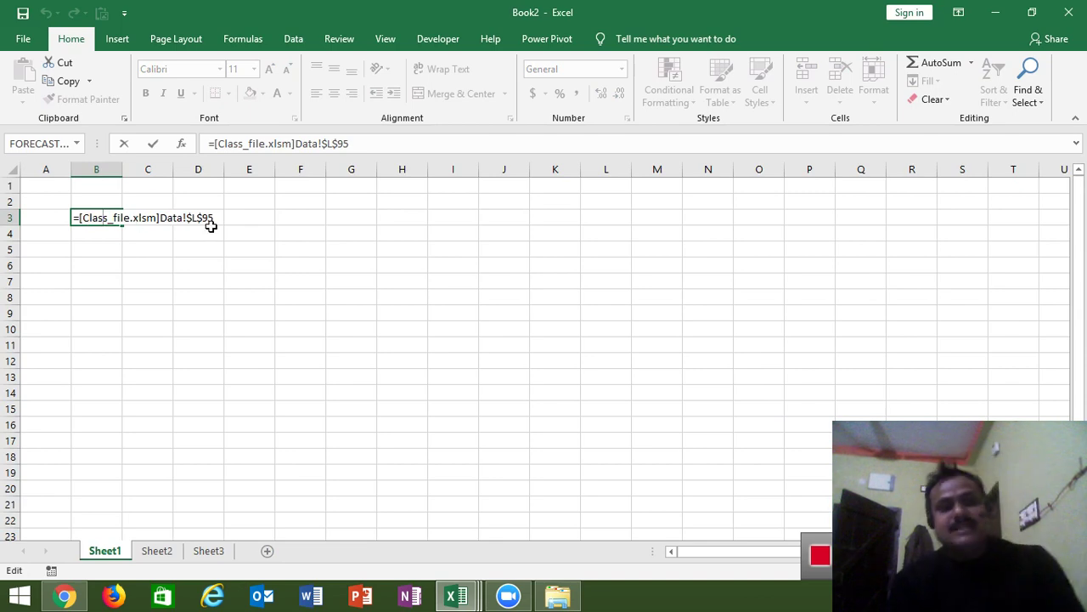
key(Escape)
Step: Close Class_file and confirm B3's link now shows the full file path
key(ctrl+Tab)
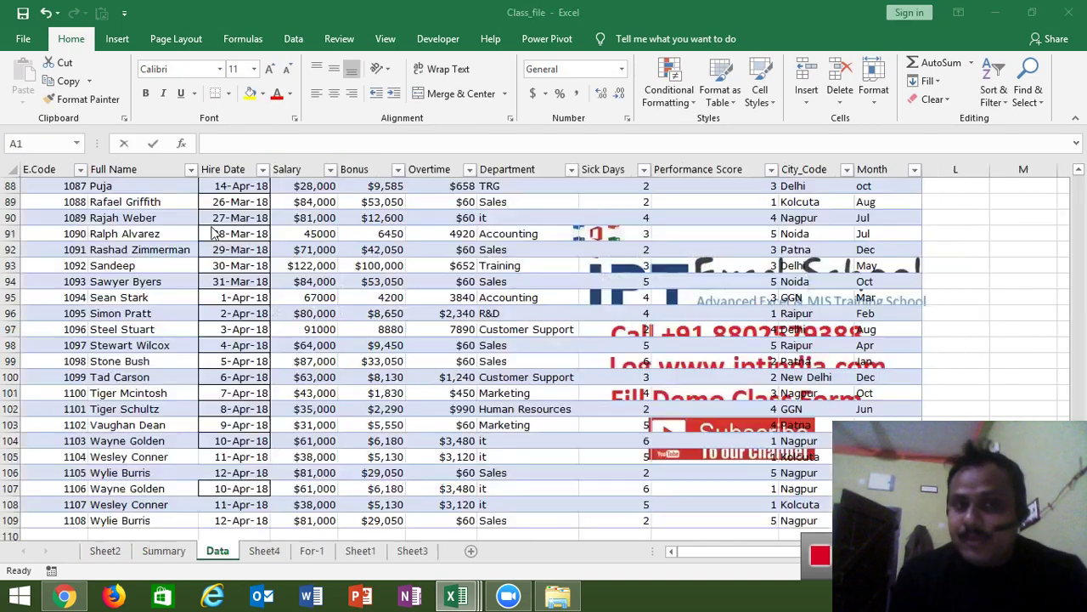
click(1060, 25)
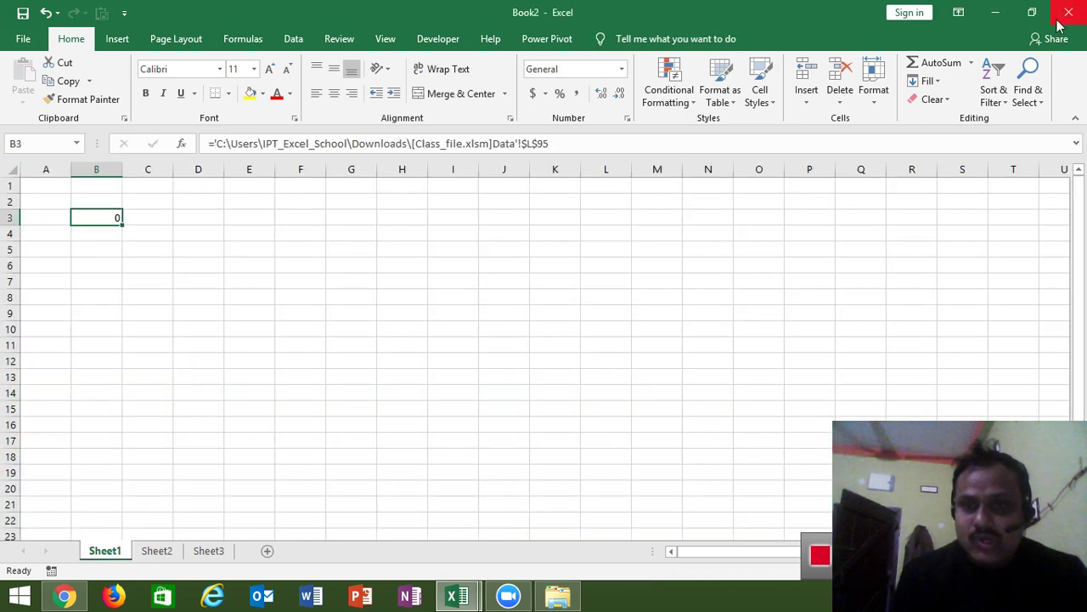
double_click(95, 218)
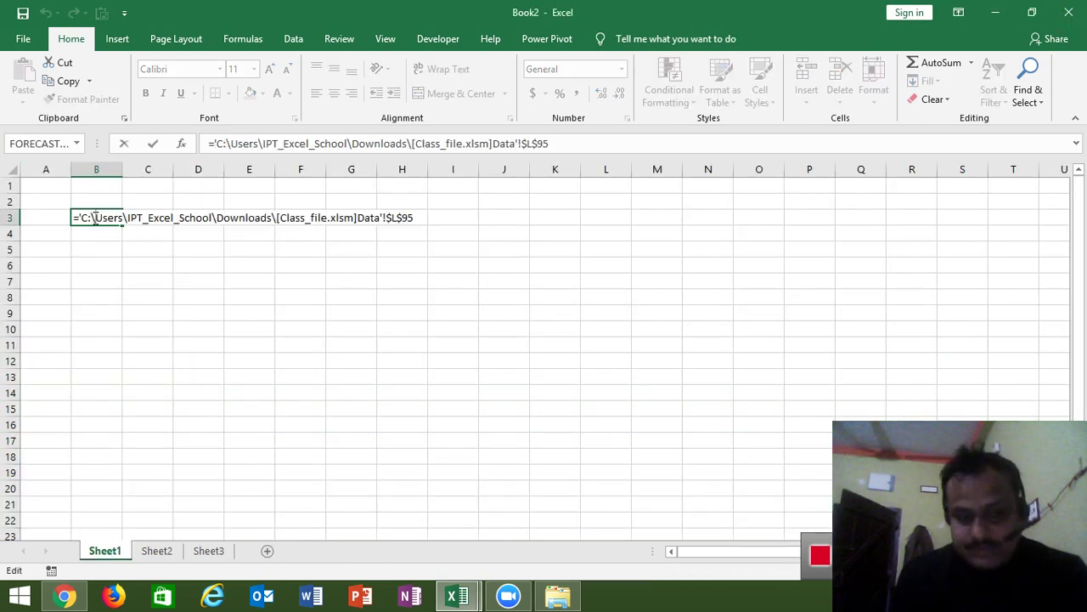
key(Escape)
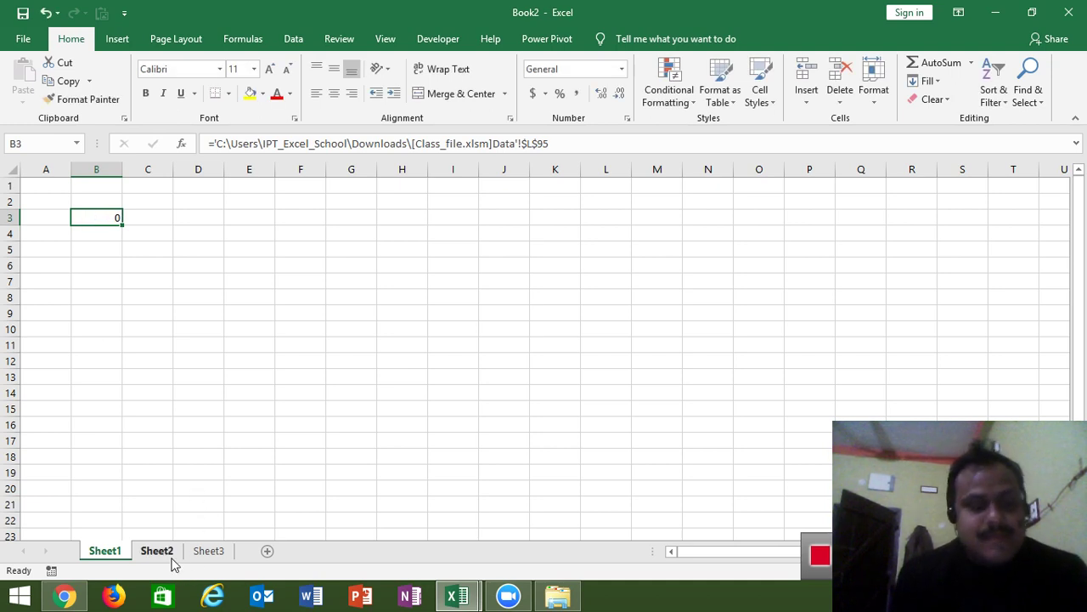
Step: On Sheet2, enter 85, 25, 52, 63, 25, 63, 52, 32, 32 down A1:A9
click(169, 554)
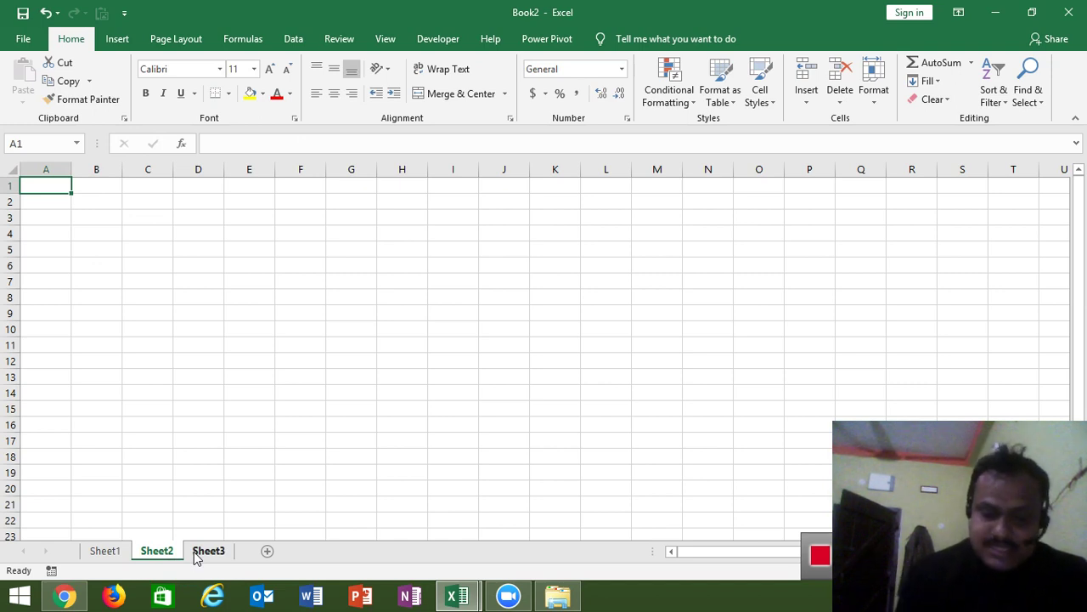
text(85)
key(Return)
text(25)
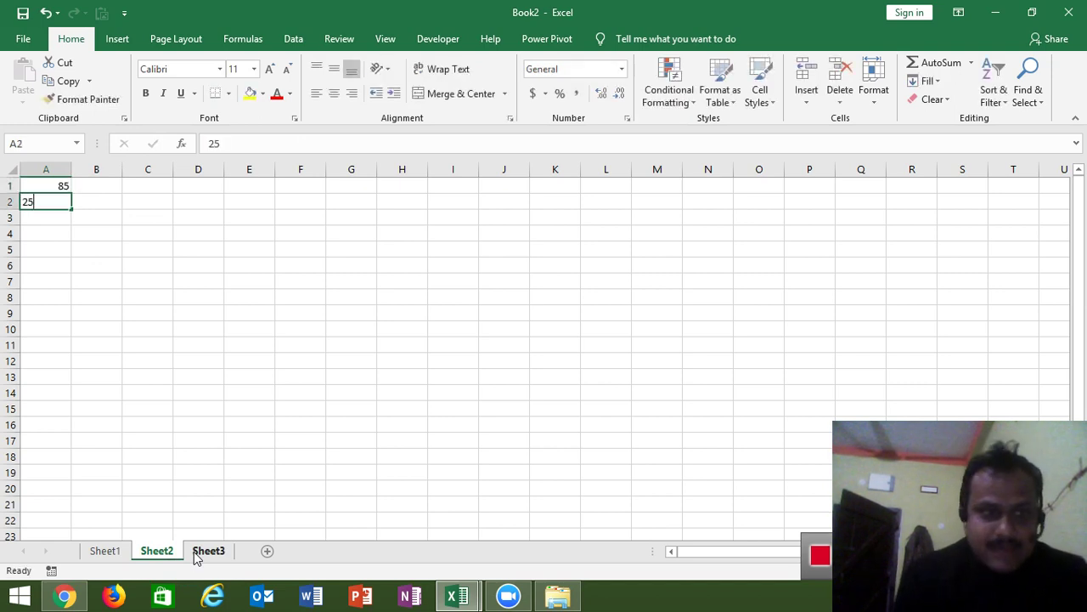
key(Return)
text(52)
key(Return)
key(Return)
text(25)
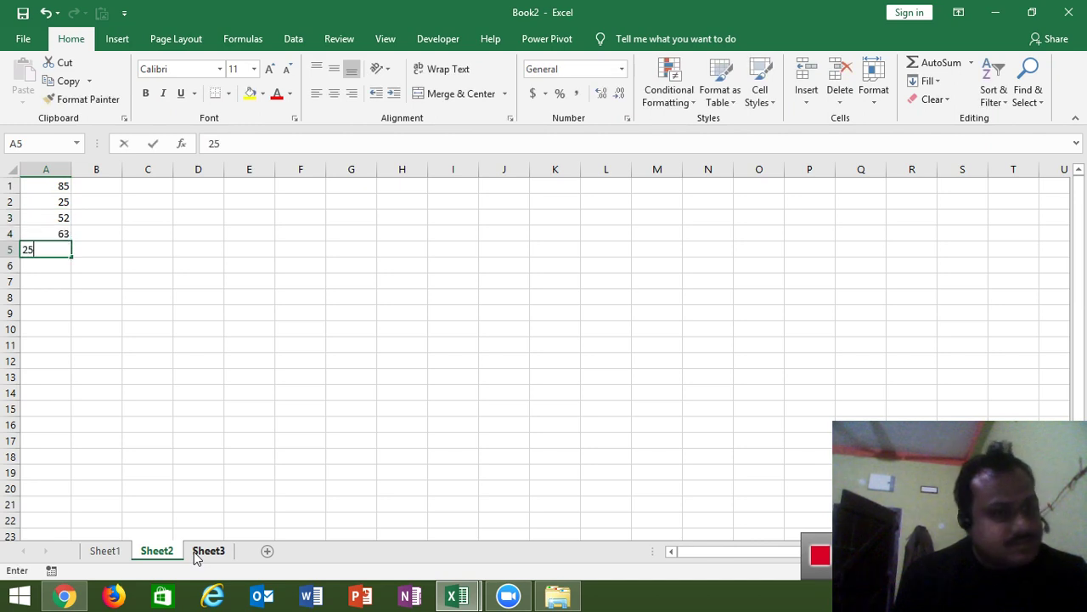
key(Return)
text(63)
key(Return)
key(Return)
text(3)
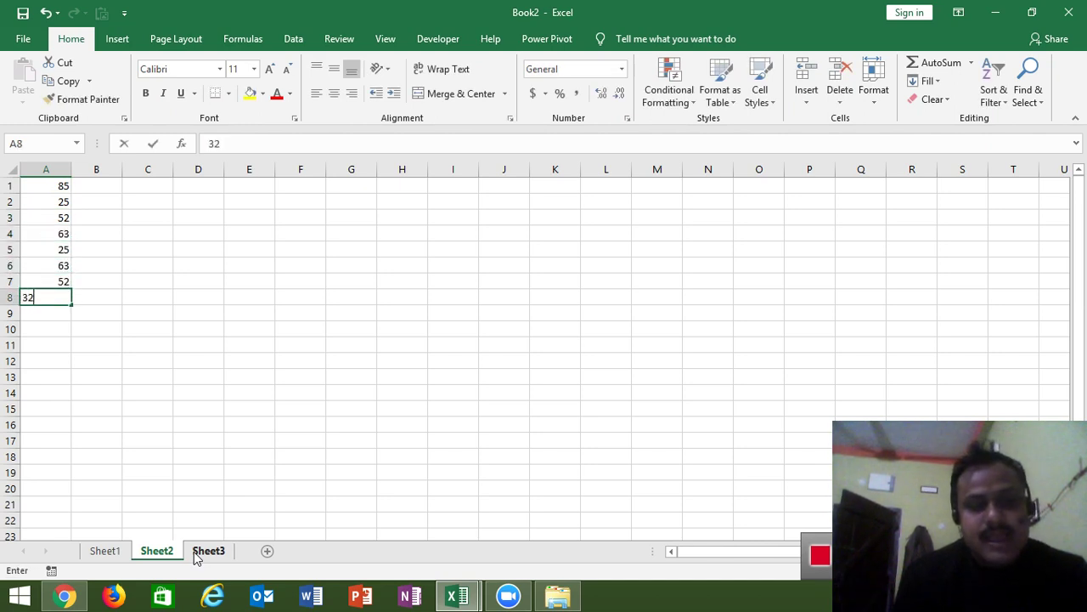
text(2)
key(Return)
text(32)
key(Return)
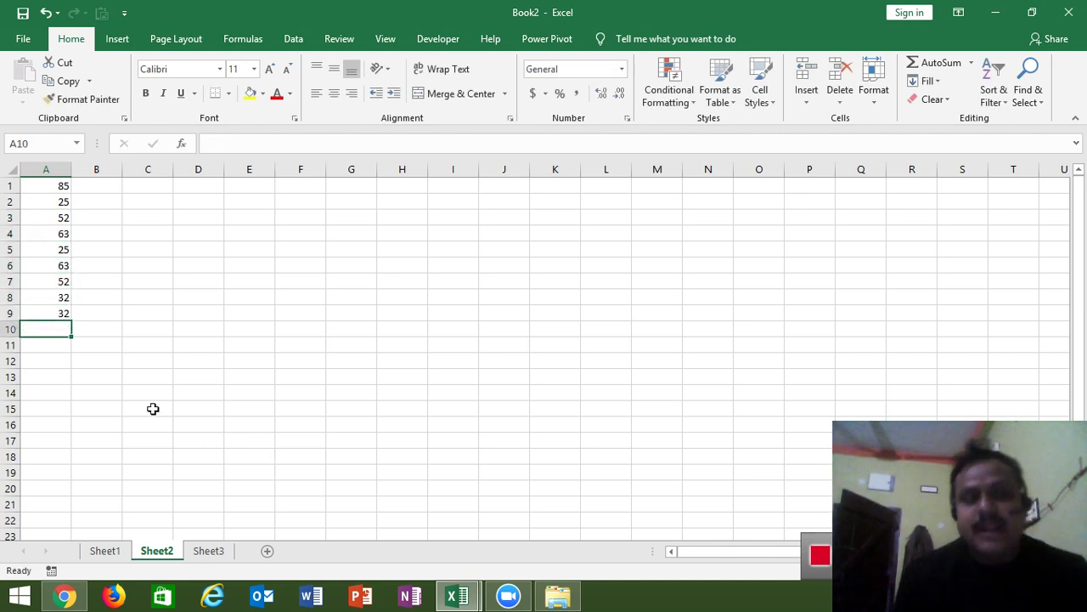
Step: Enter =A1+20 in B1, showing 105
click(97, 185)
text(=)
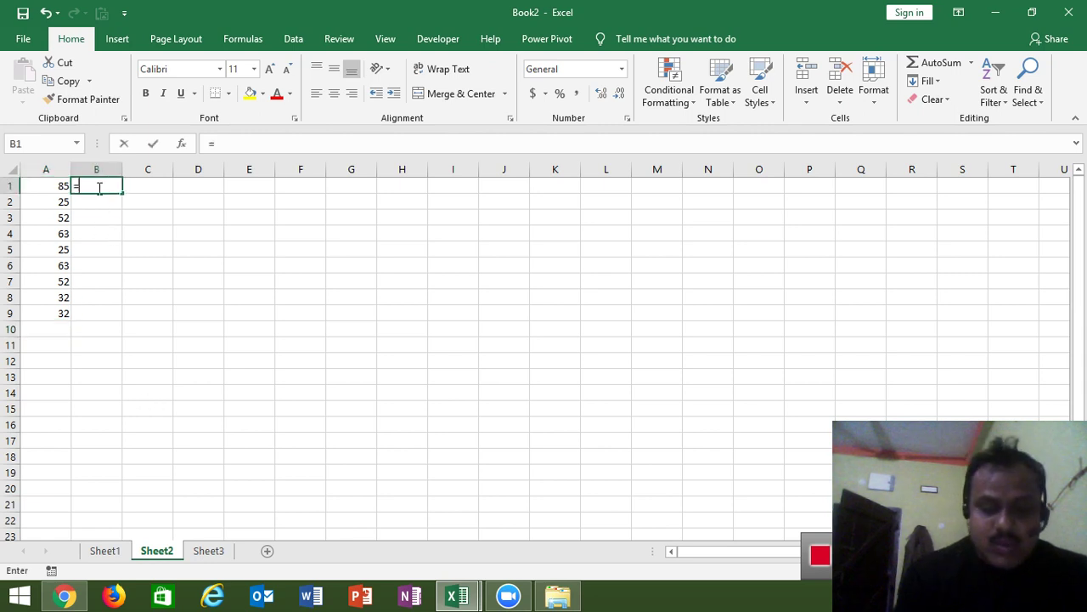
click(57, 186)
text(+20)
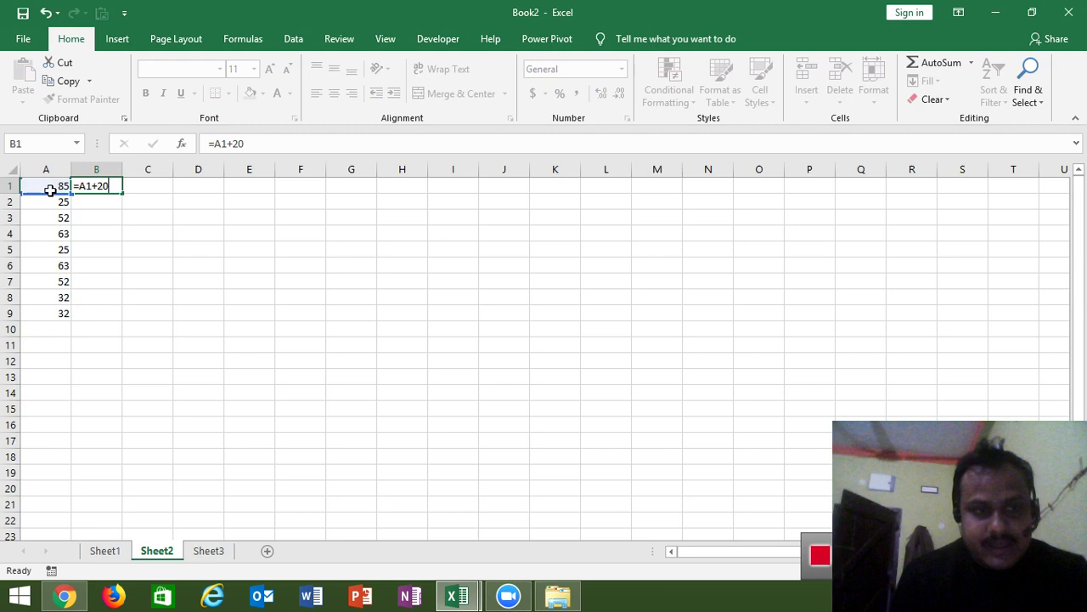
key(Return)
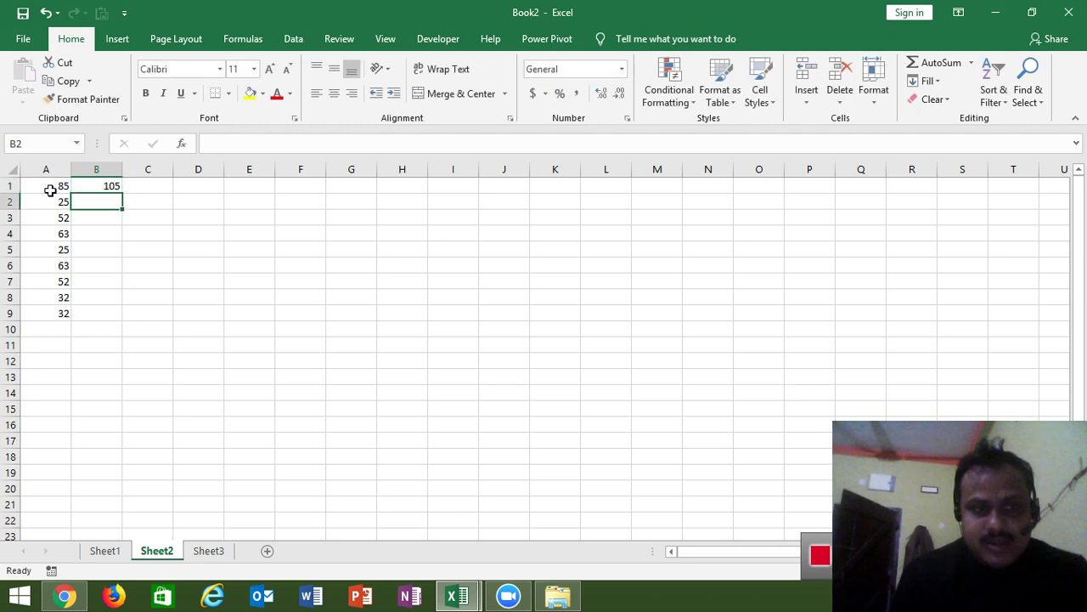
key(Up)
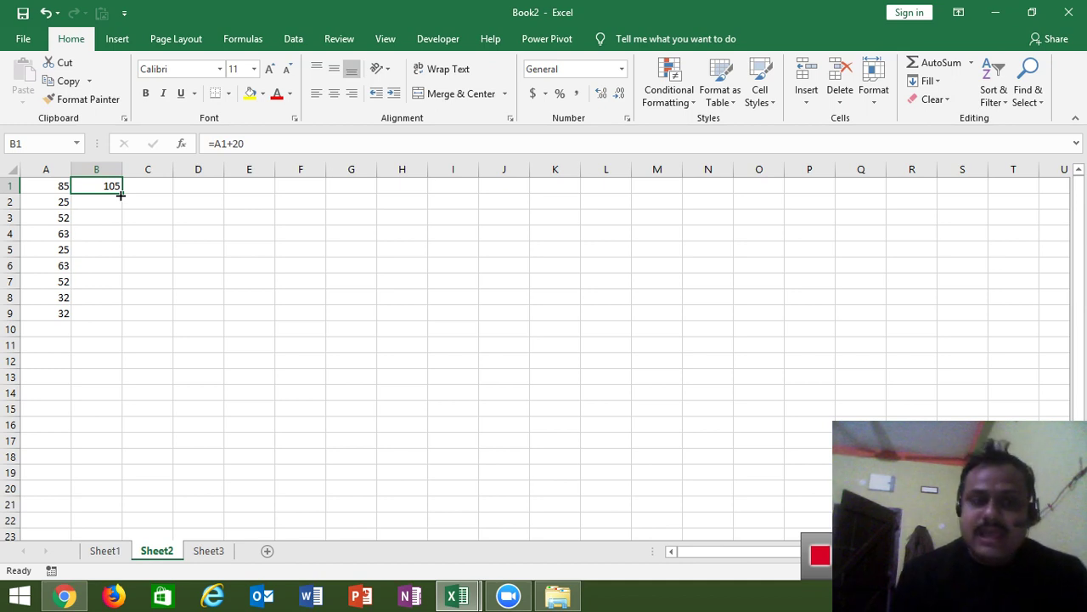
Step: Copy B1's +20 formula into B2 and B3 and inspect how references shift
drag(120, 195, 121, 206)
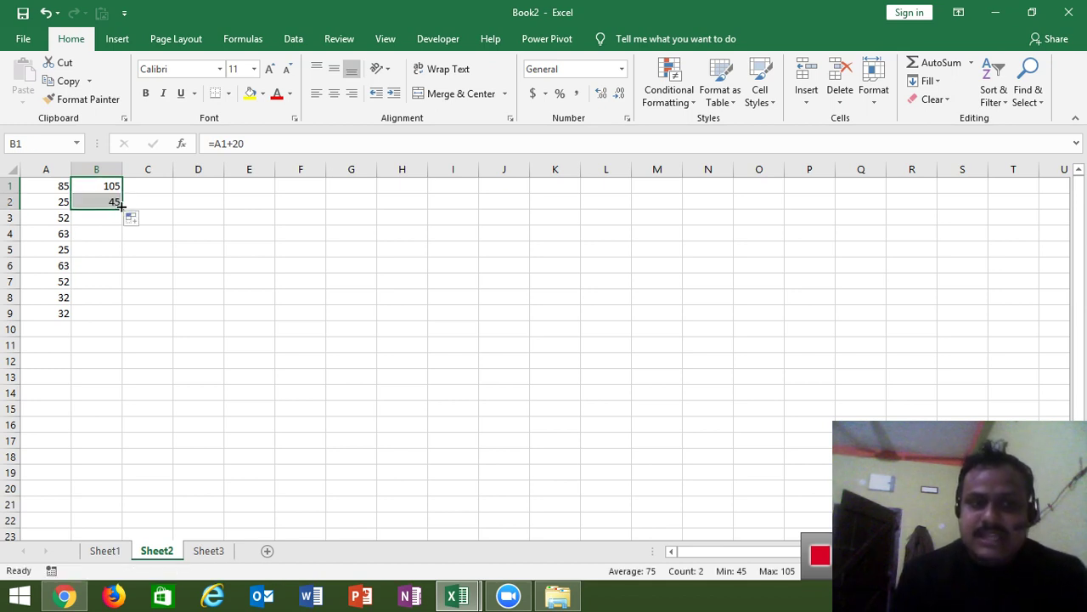
double_click(109, 200)
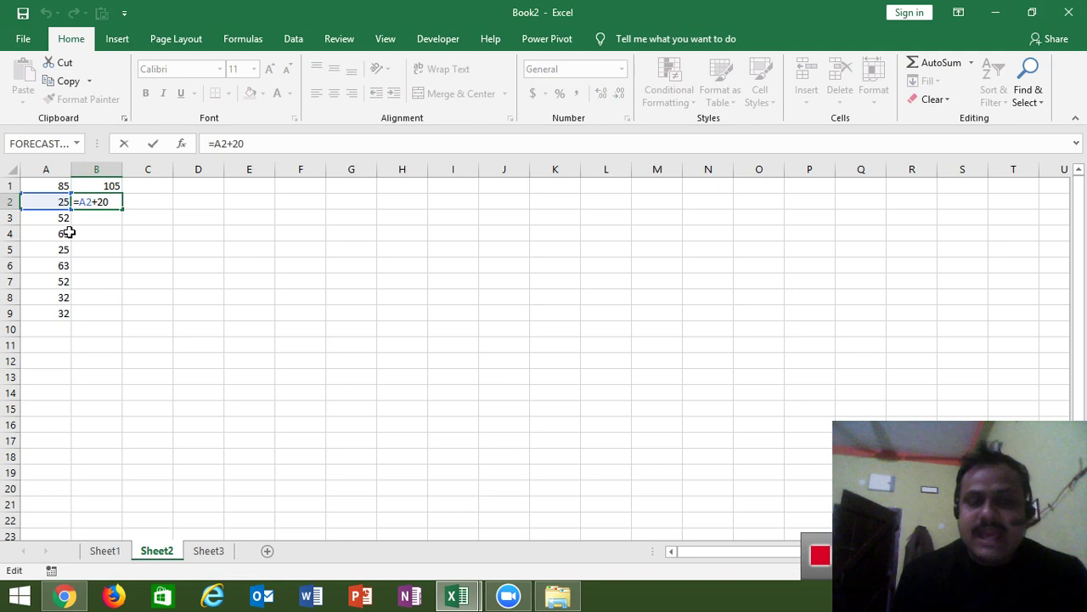
key(Escape)
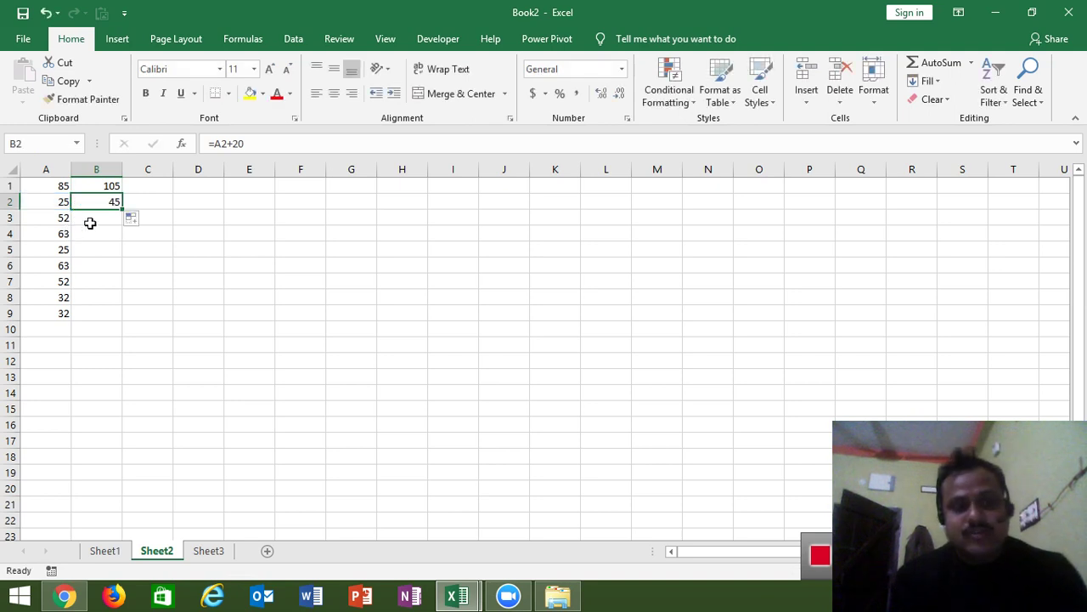
drag(122, 208, 121, 225)
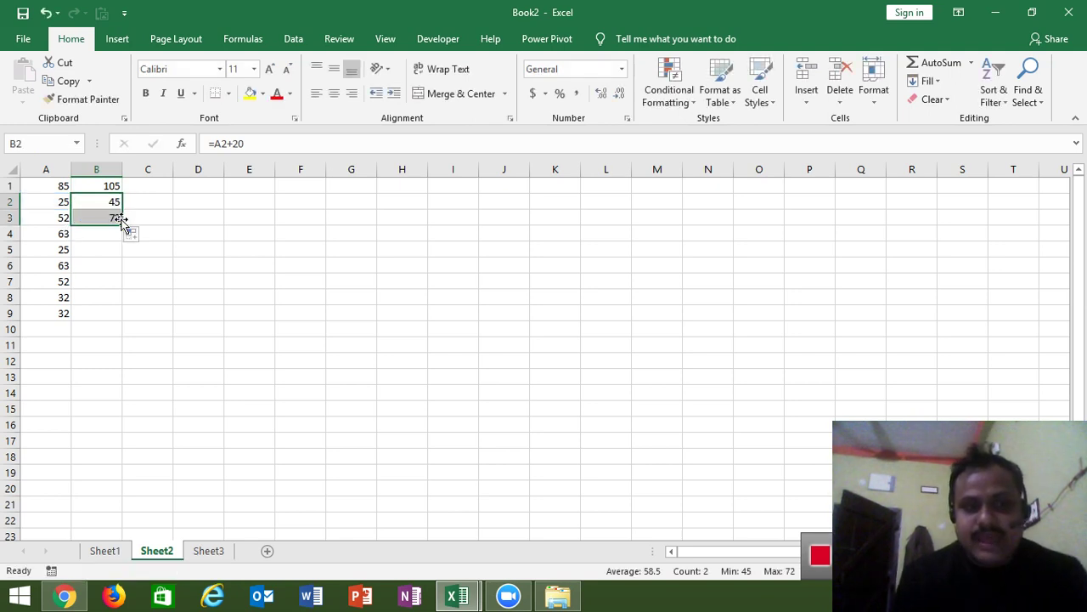
double_click(117, 219)
text(`)
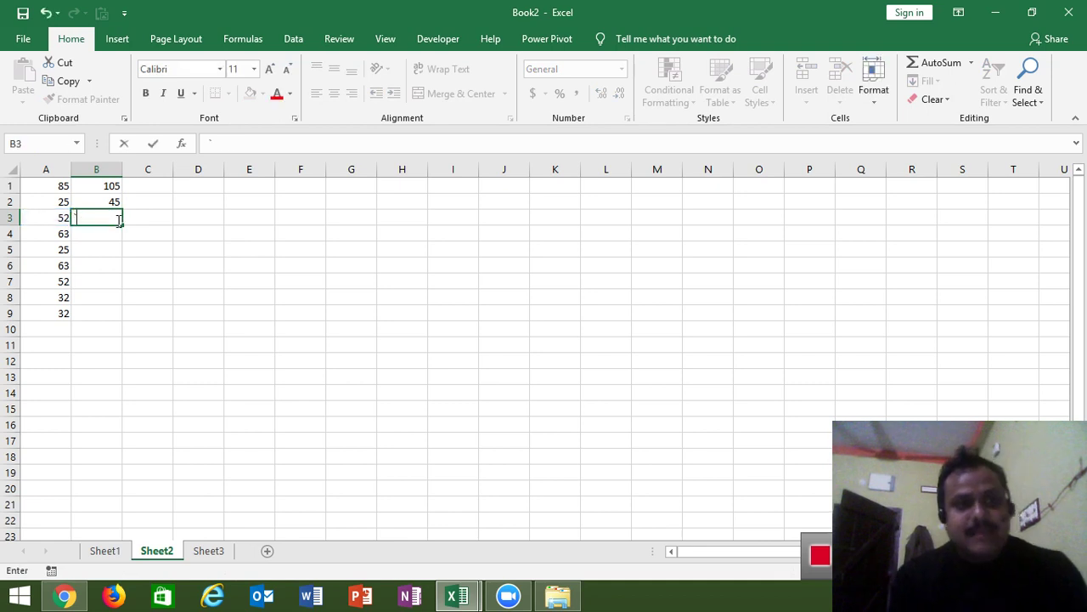
key(Escape)
Step: Fill the formula down to B9, review it, then delete B1:B9
double_click(122, 224)
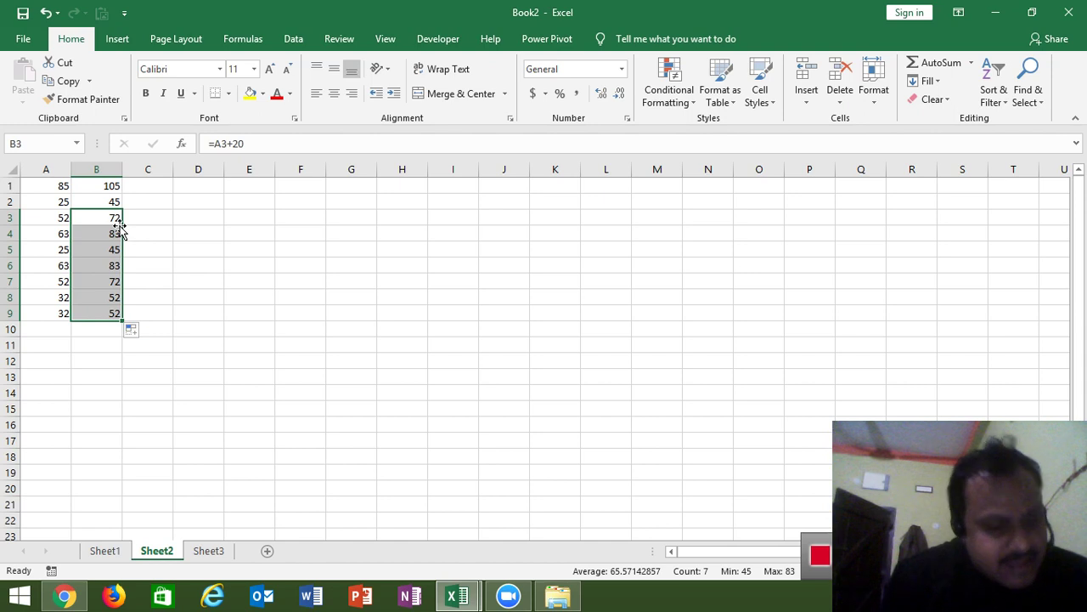
key(Up)
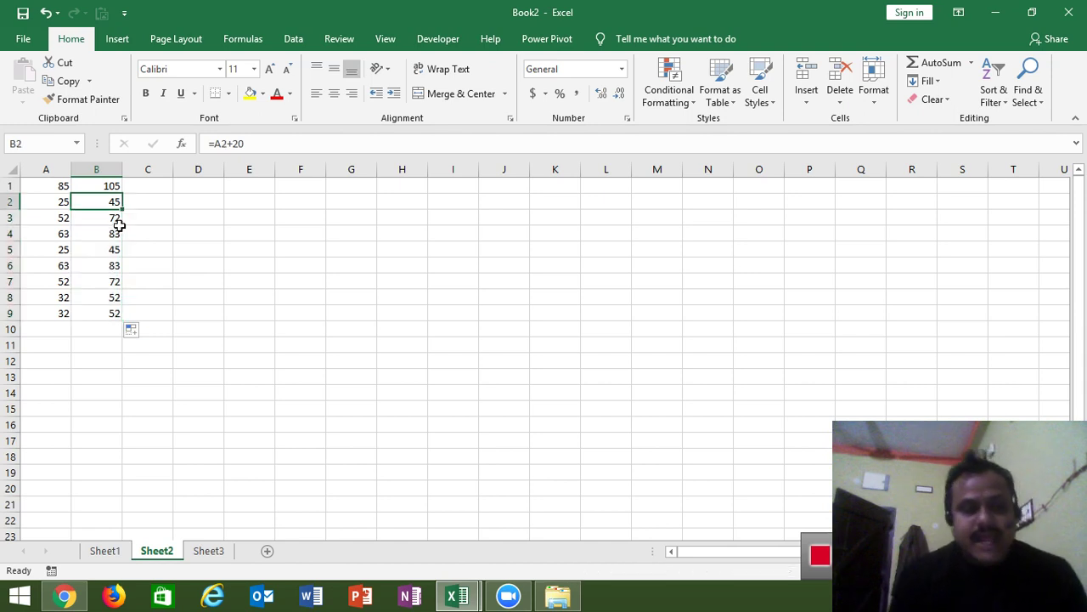
key(Up)
key(Down)
key(Down)
key(Down)
key(Down)
key(Down)
key(Down)
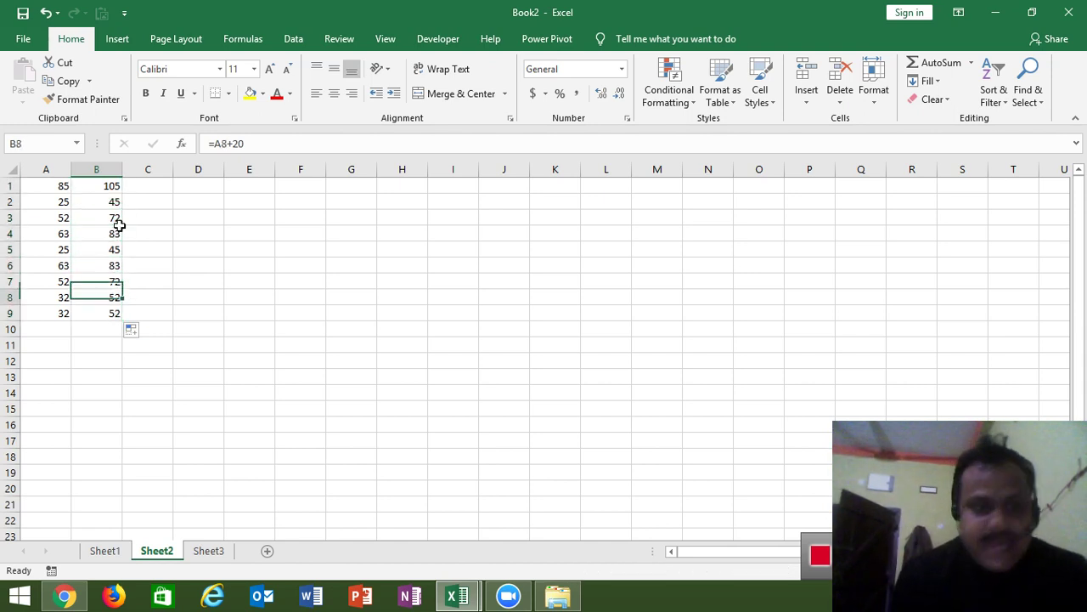
key(Down)
key(Down)
key(ctrl+Up)
key(ctrl+shift+Down)
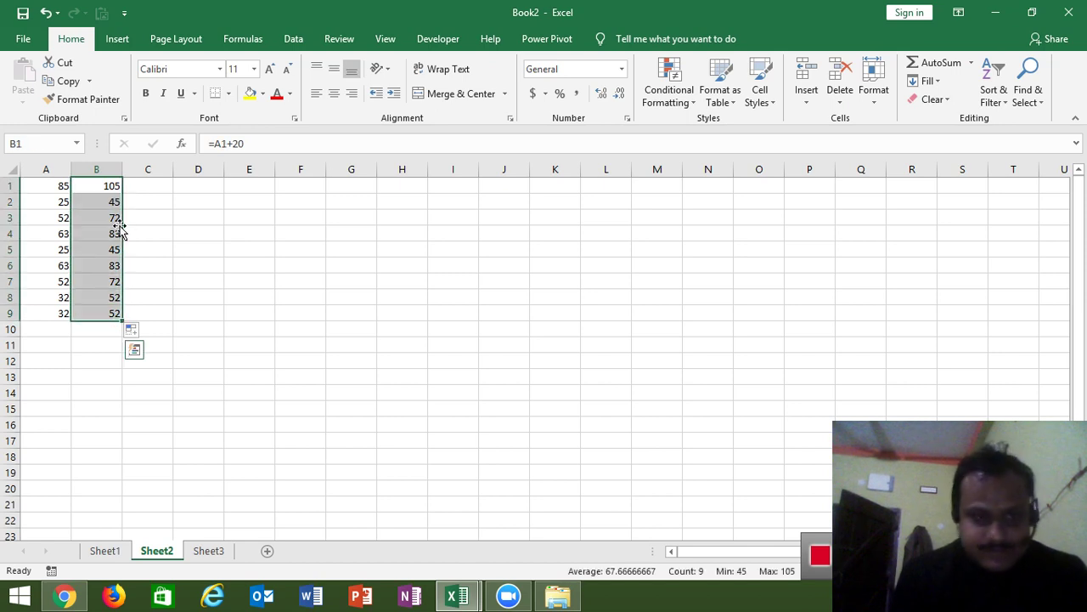
key(Delete)
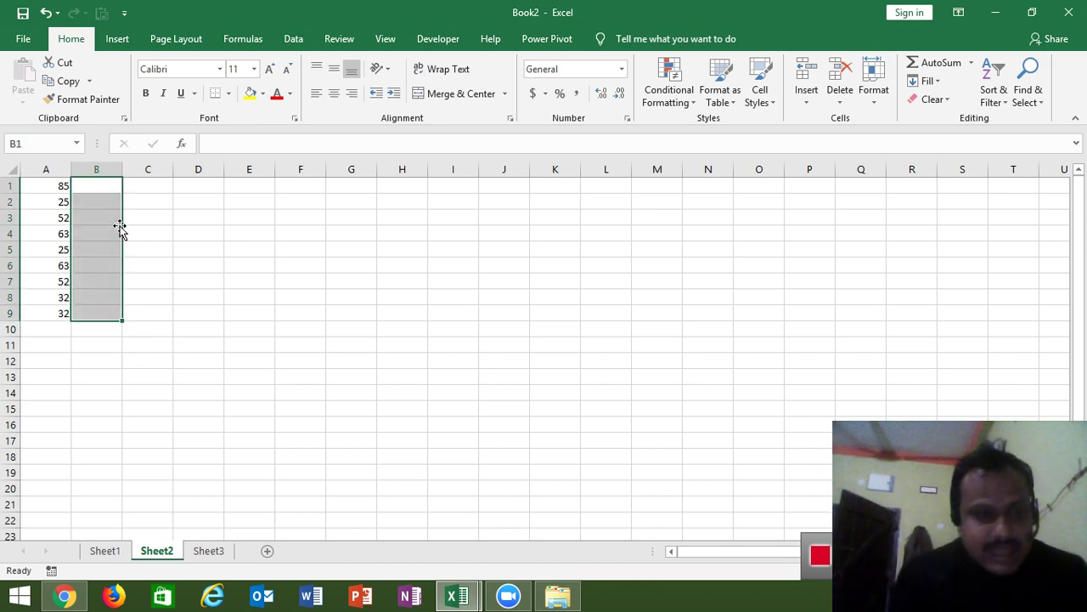
Step: Enter 20 in D1 and the formula =A1+D1 in B1, giving 105
key(Right)
key(Right)
text(20)
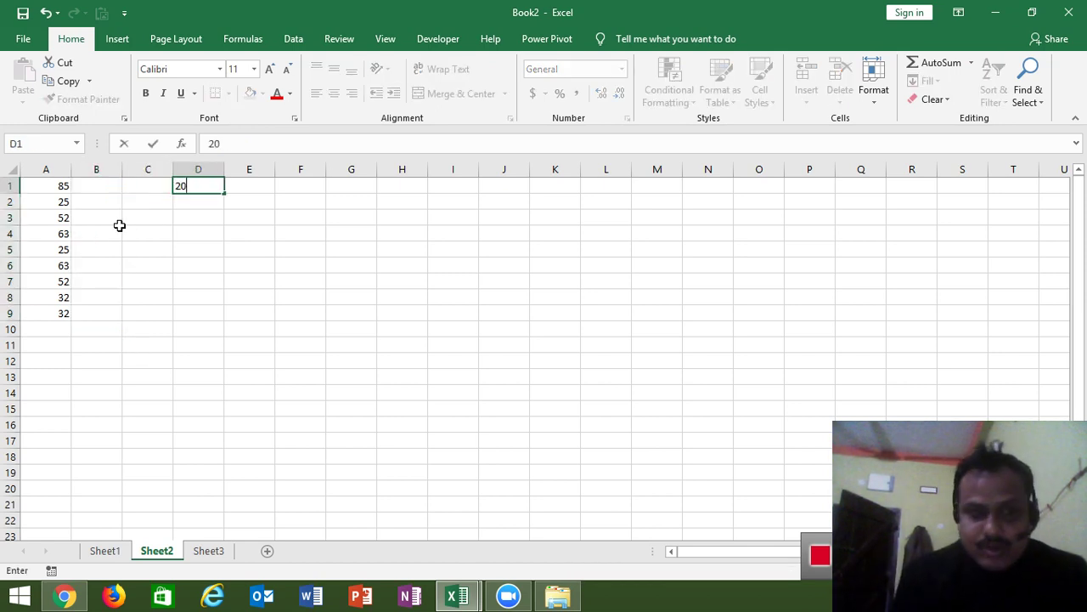
key(Left)
key(Left)
text(=)
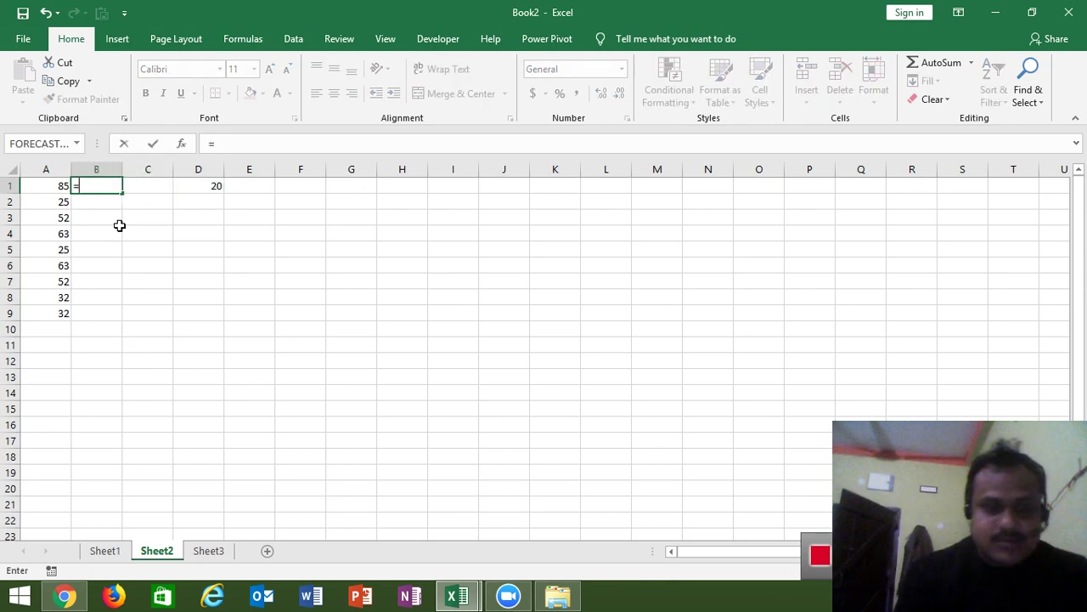
click(51, 187)
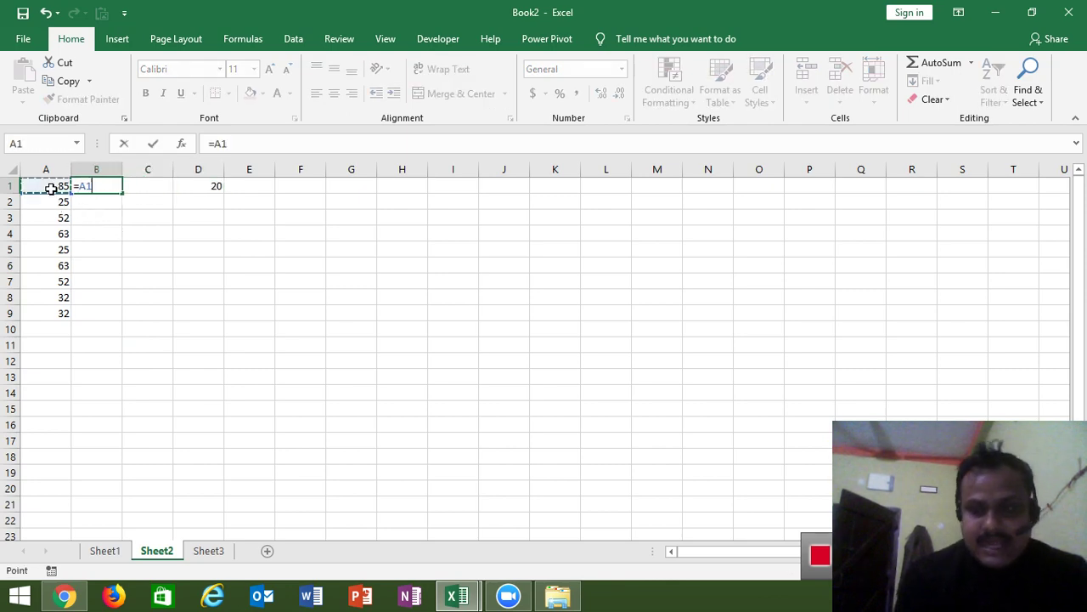
text(+)
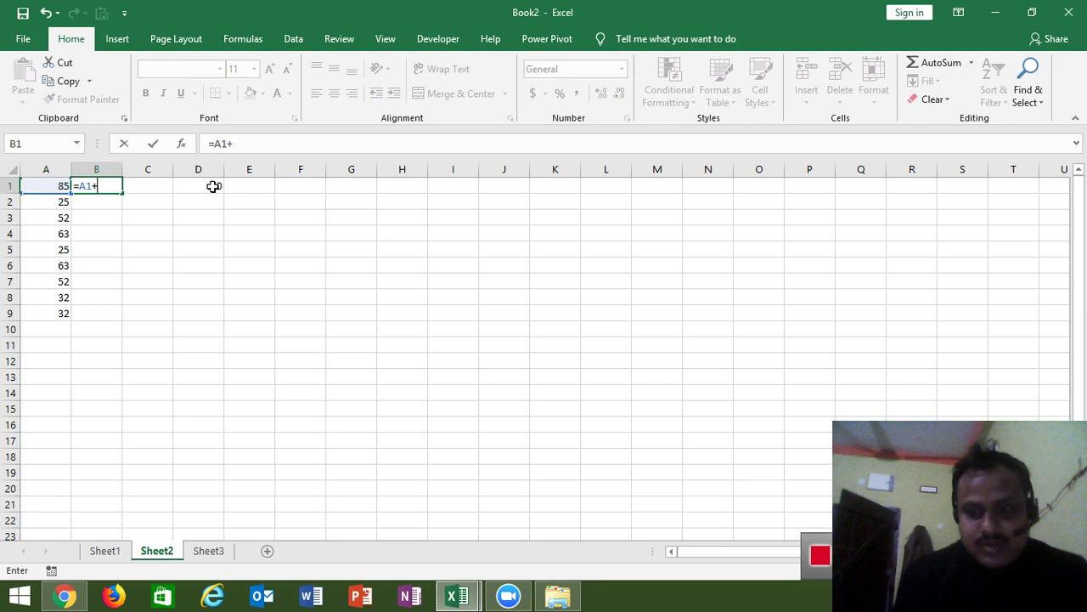
click(209, 186)
key(Return)
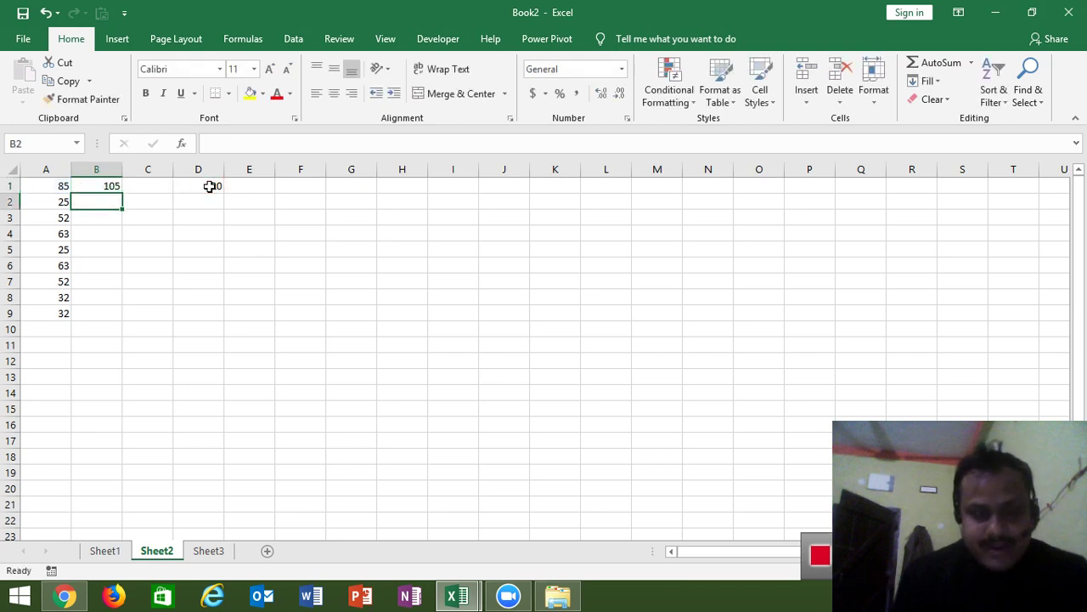
key(Up)
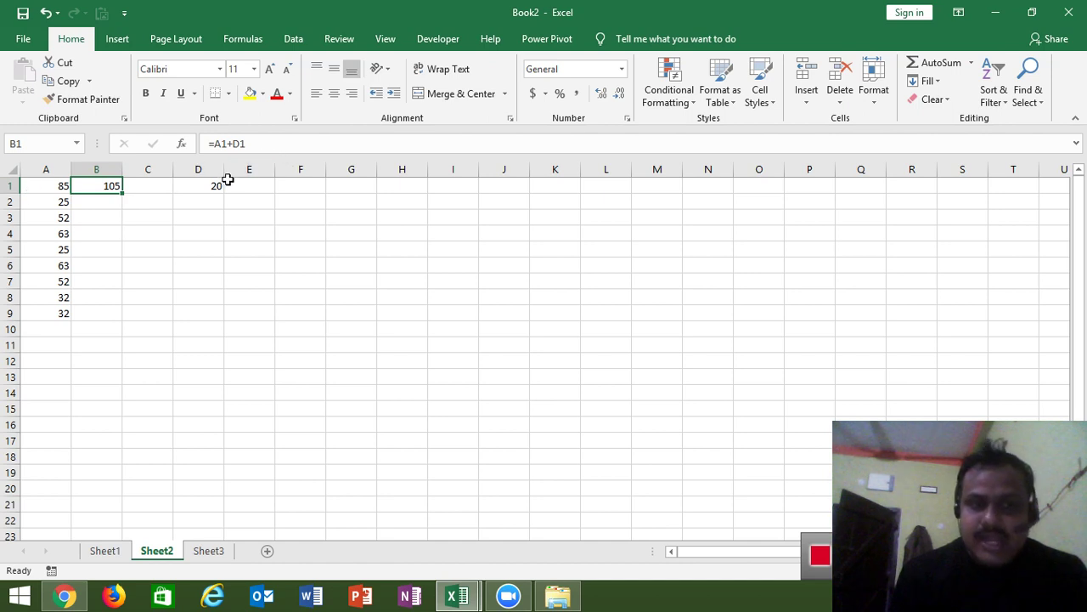
Step: Fill B1's formula into B2 and inspect its shifted =A2+D2 references, showing 25
drag(123, 194, 124, 207)
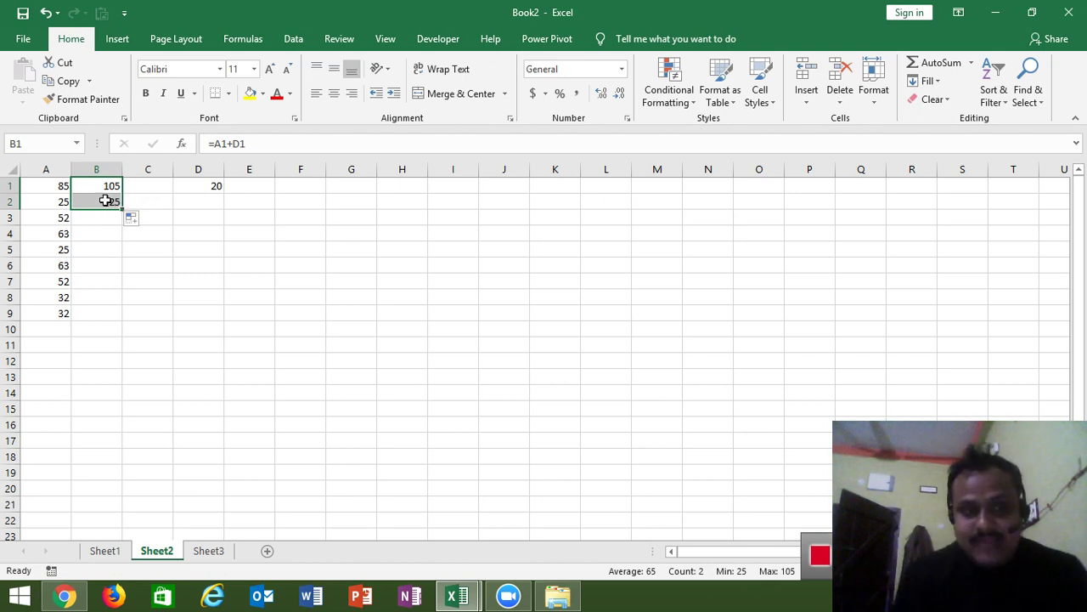
double_click(105, 201)
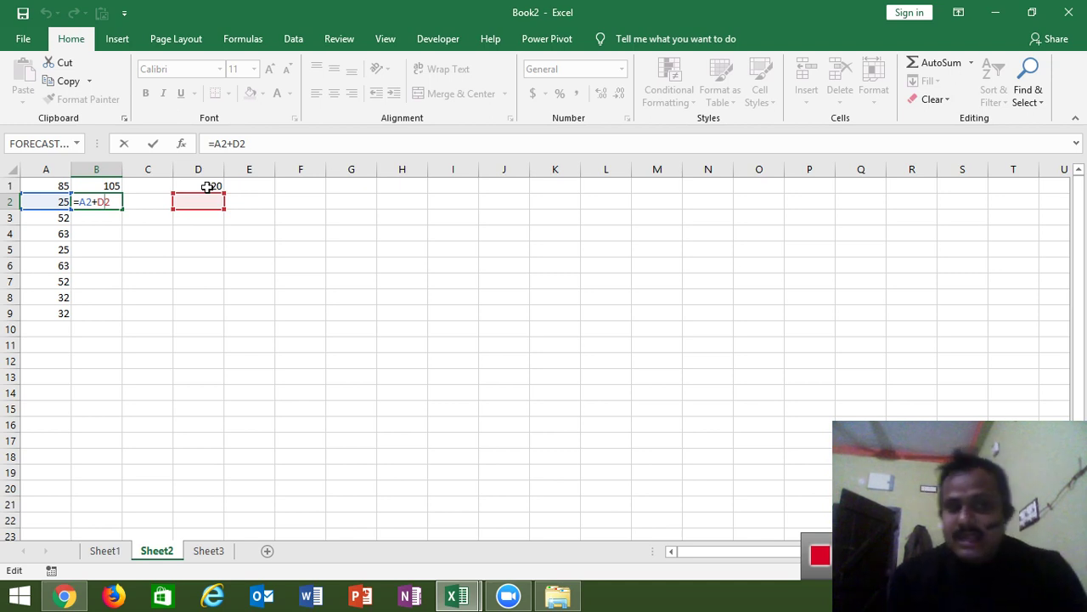
key(ctrl+Return)
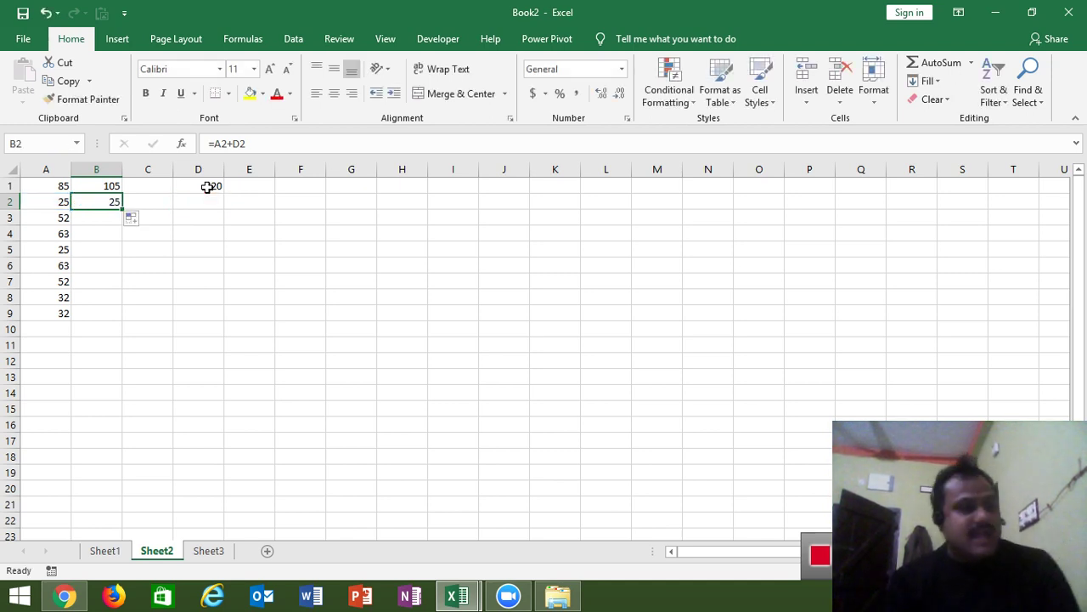
key(Down)
key(Down)
key(Down)
key(Down)
key(Down)
key(Down)
key(Down)
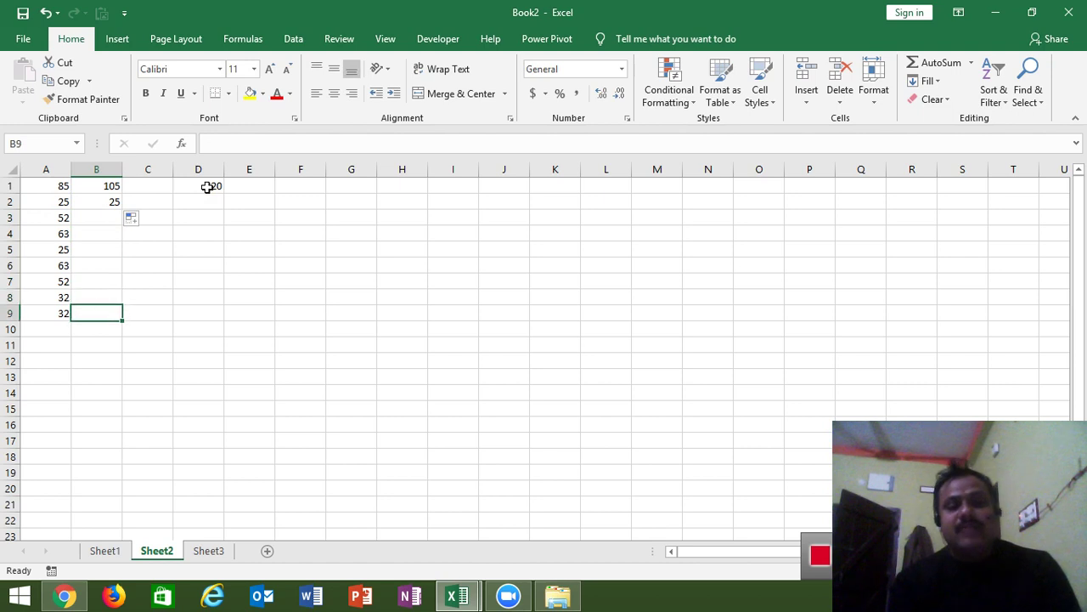
key(Up)
key(Up)
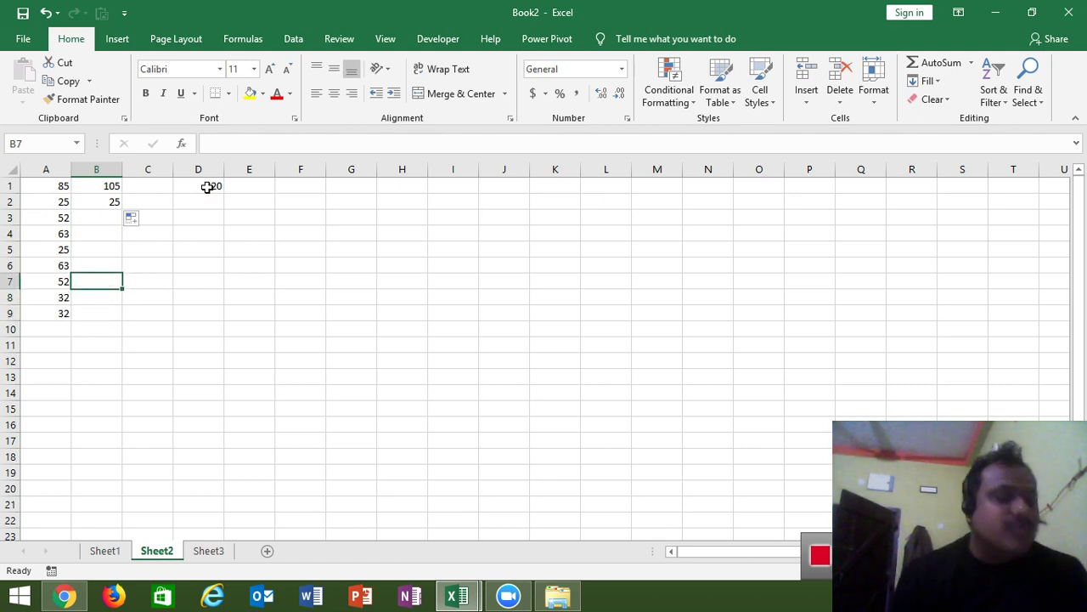
key(Up)
key(Up)
key(Up)
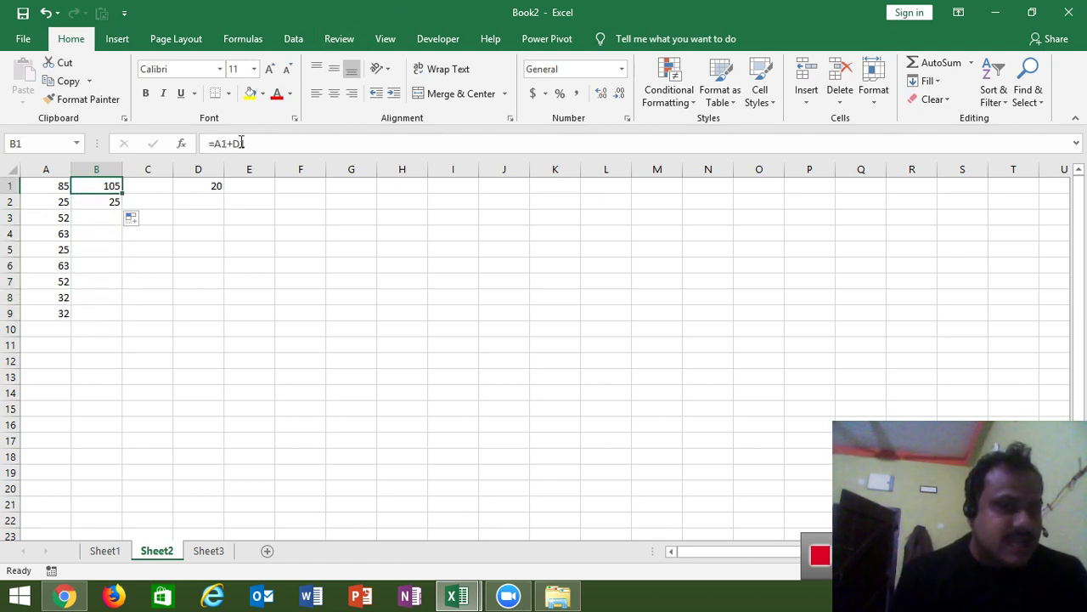
Step: Change B1 to =A1+D$1 with F4 and fill it down to B9
key(F2)
key(F4)
key(F4)
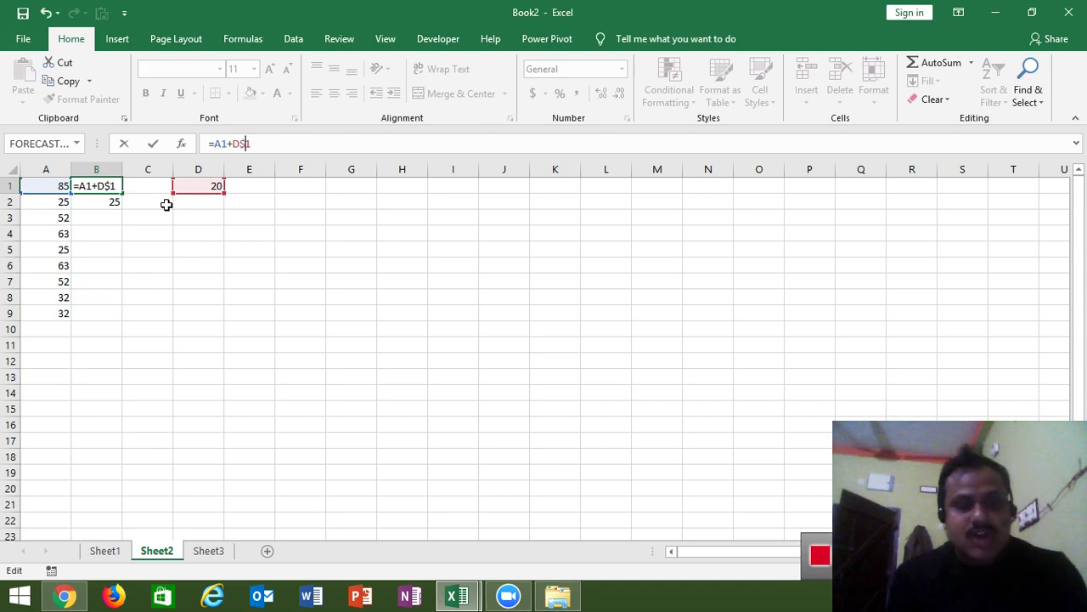
key(Return)
key(Up)
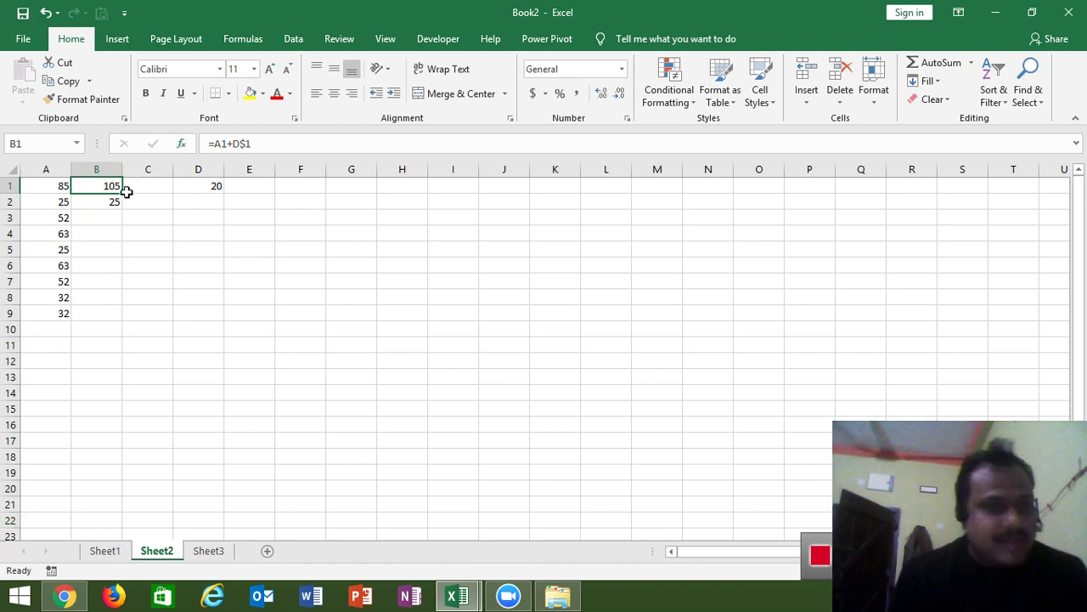
drag(122, 193, 111, 323)
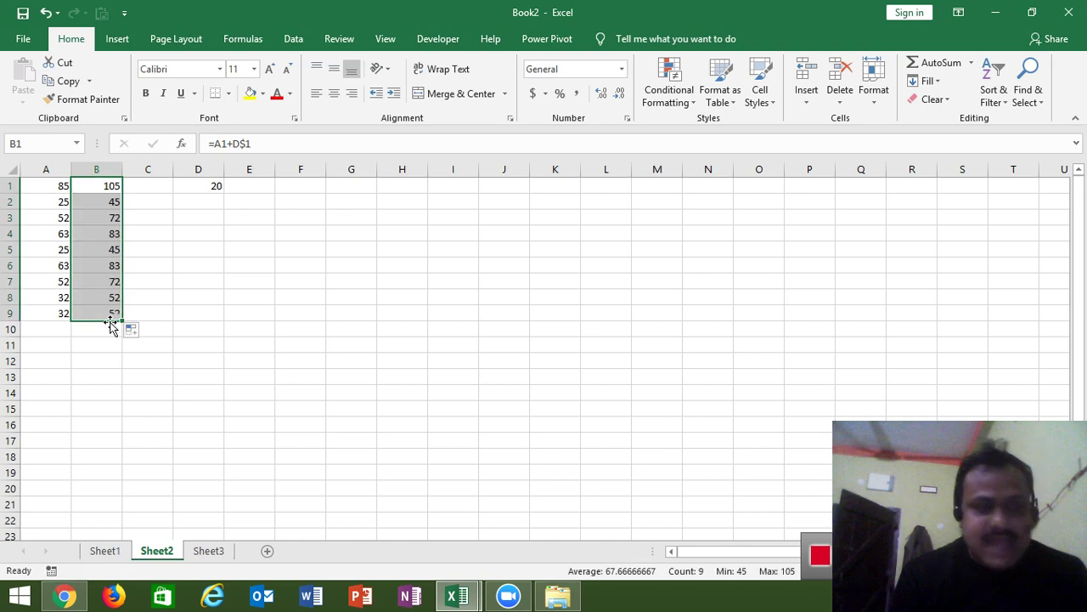
Step: Check each copied formula in B2:B9, which now show 45 down to 52
click(112, 201)
click(111, 217)
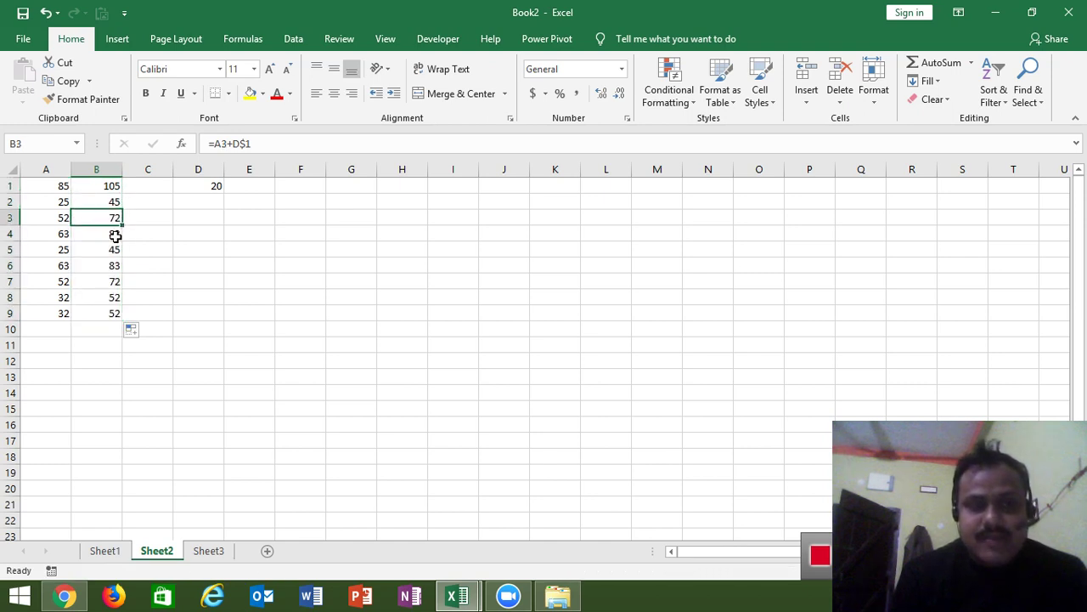
click(111, 234)
click(112, 249)
click(112, 265)
click(111, 281)
click(111, 298)
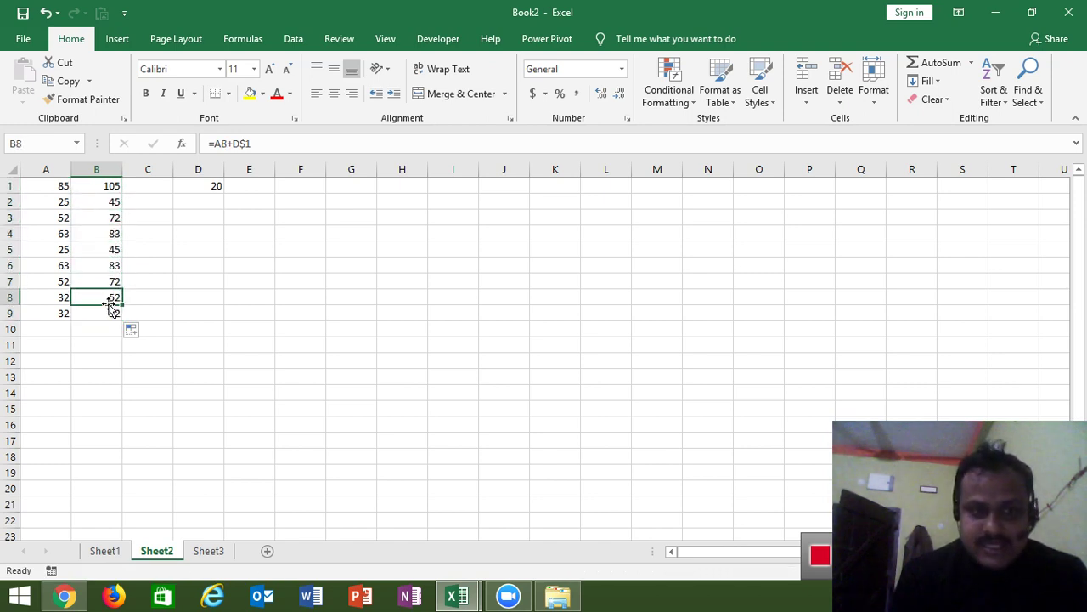
click(109, 313)
click(108, 297)
click(108, 281)
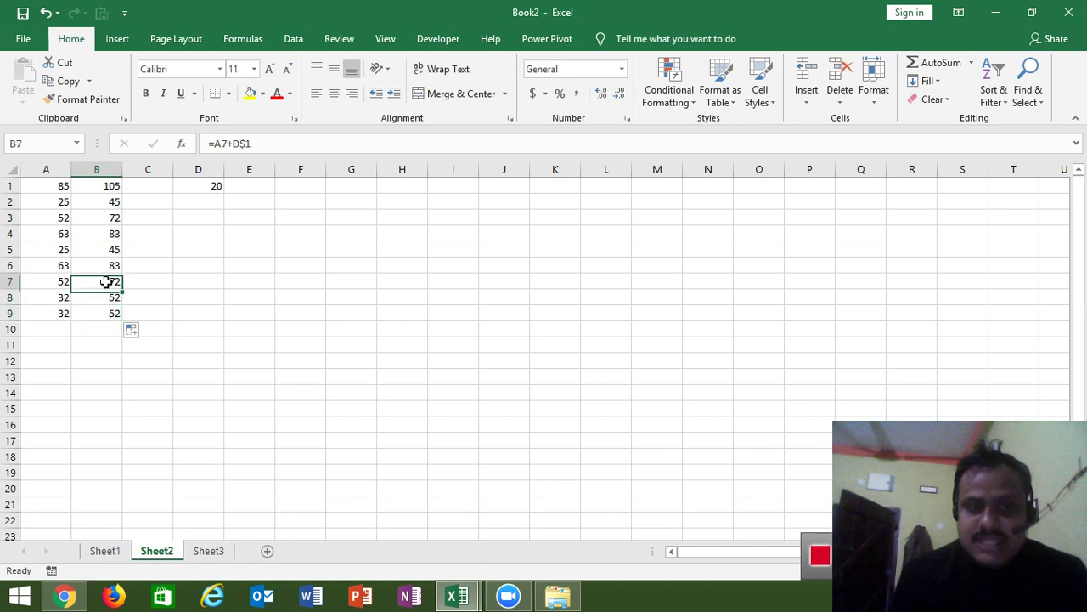
click(109, 265)
click(109, 249)
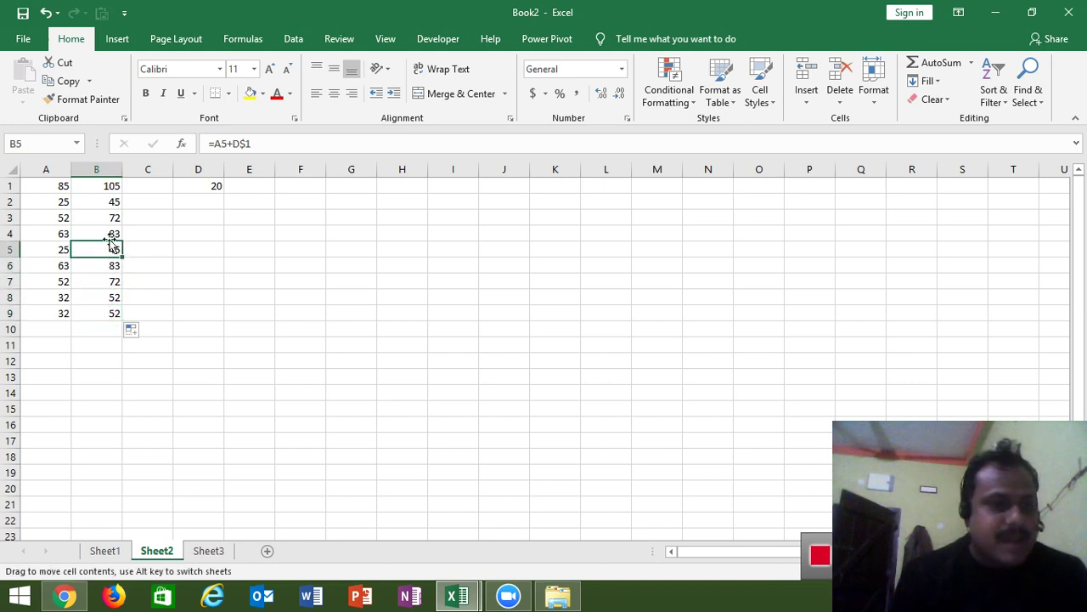
click(111, 233)
click(110, 217)
click(110, 204)
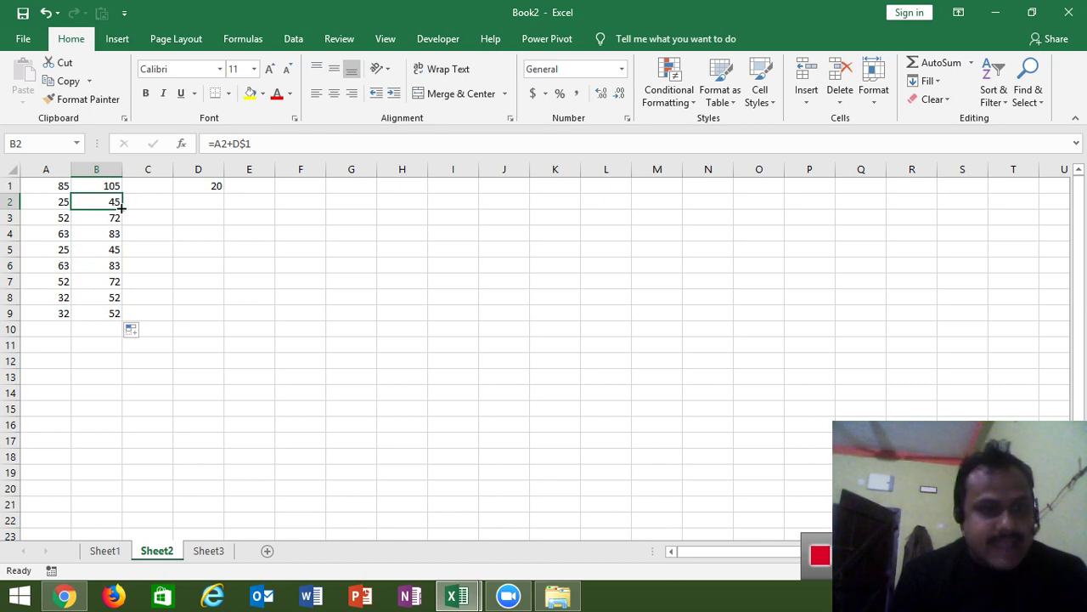
Step: Copy B2's formula into C2 and view its shifted =B2+E$1 references
drag(121, 207, 162, 207)
click(158, 202)
double_click(159, 202)
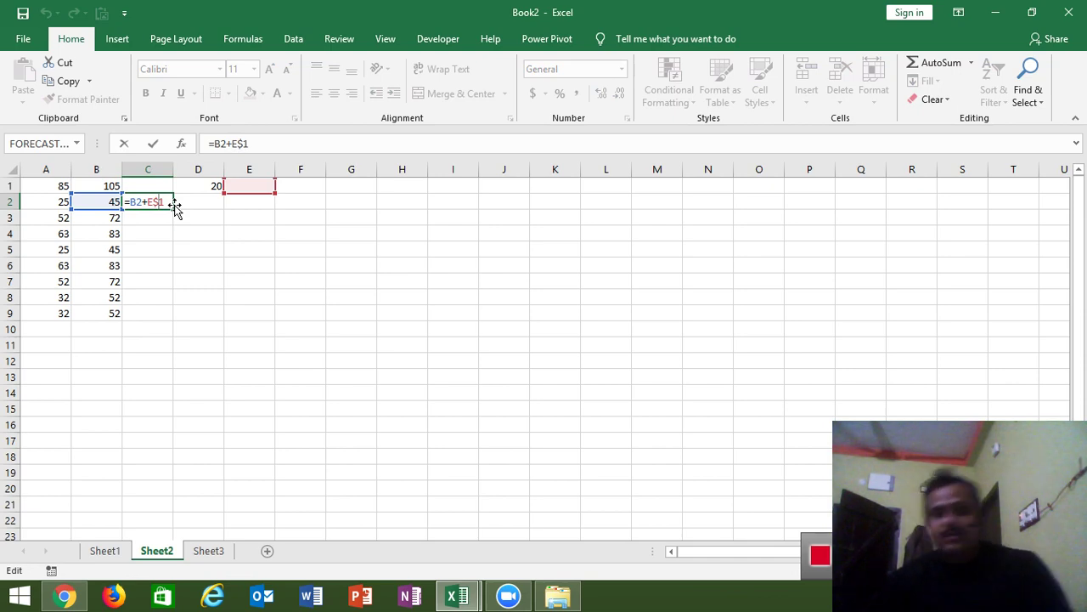
Step: Change B2's formula to =A2+$D$1 and refill C2, which now shows 65
key(shift+Tab)
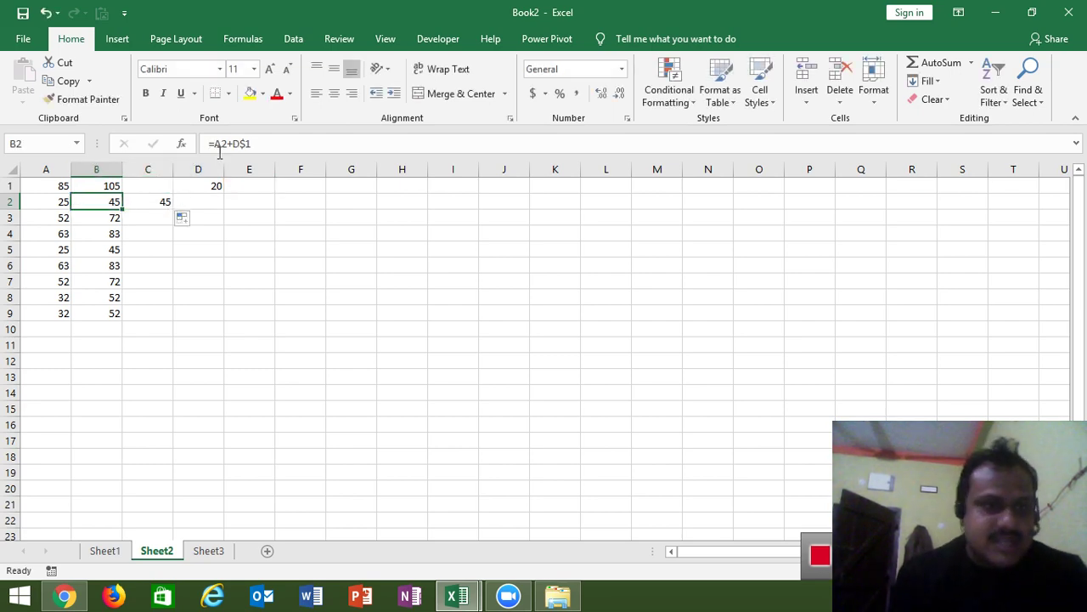
click(233, 144)
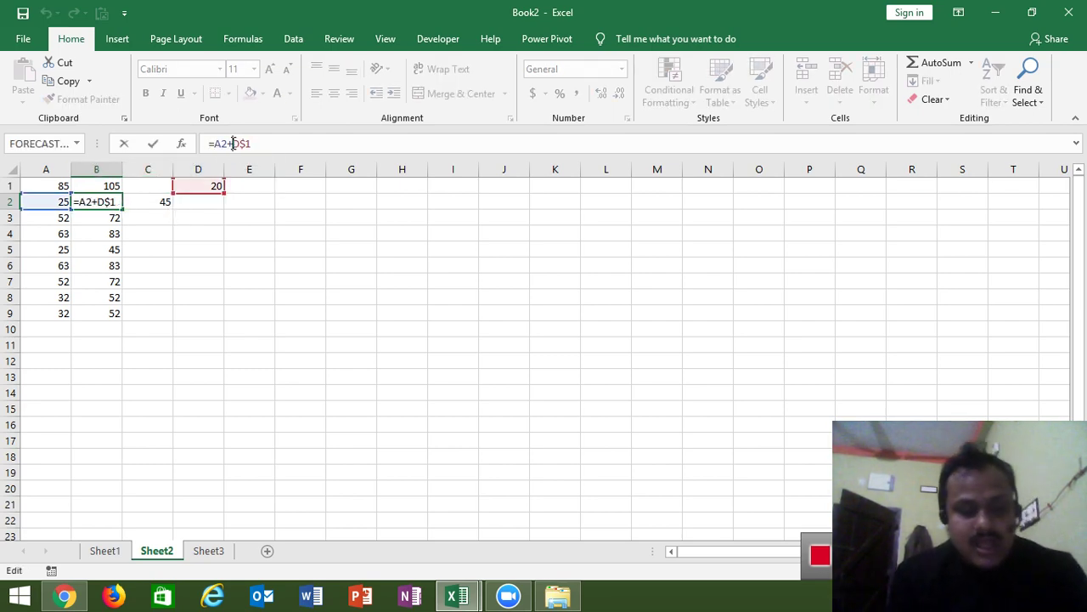
text($)
key(ctrl+Return)
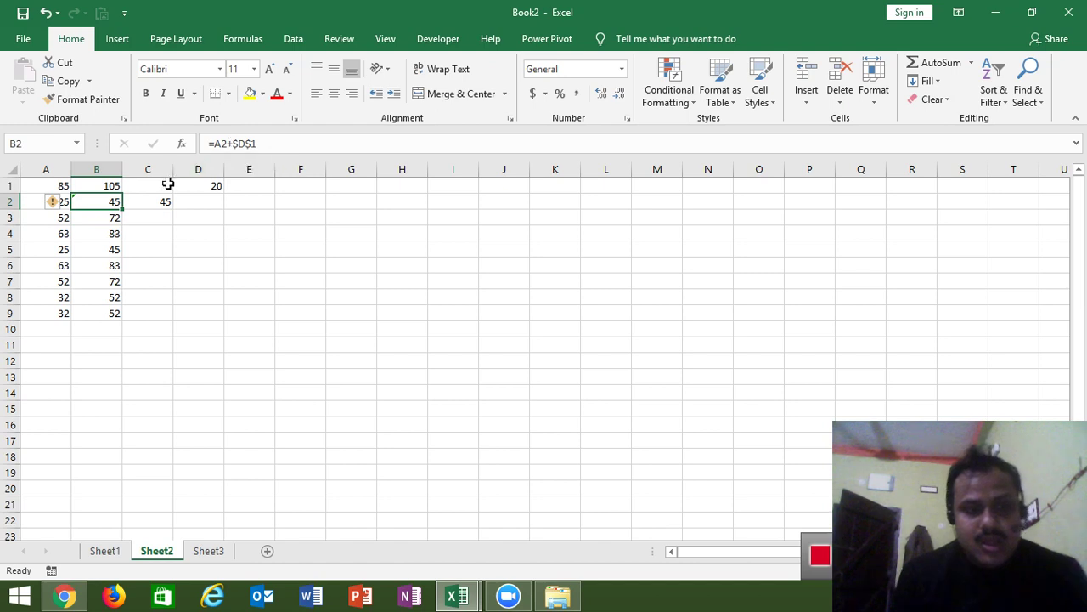
drag(121, 209, 161, 205)
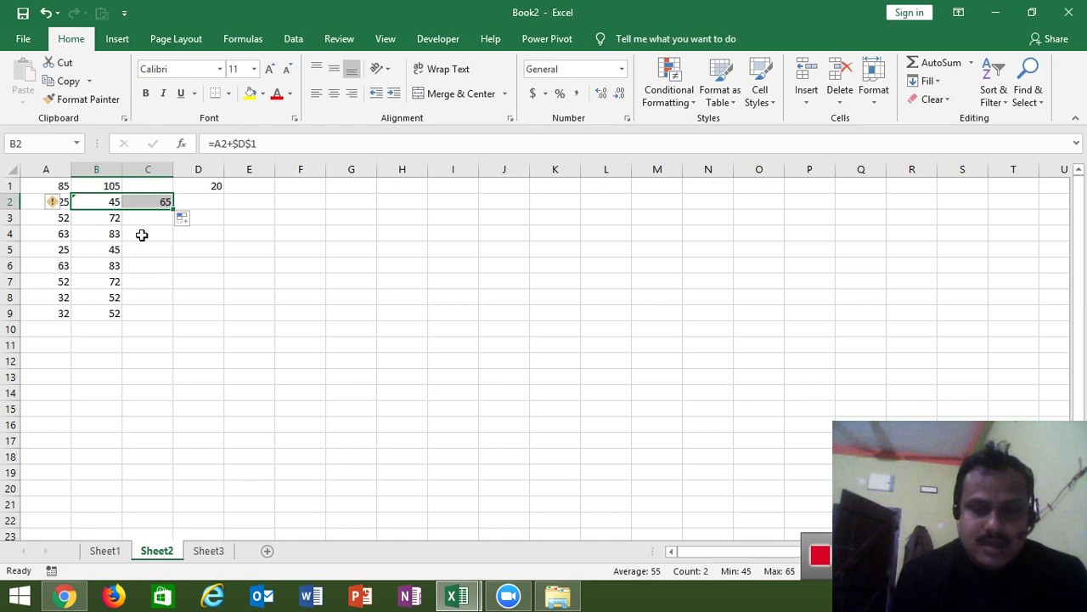
click(142, 239)
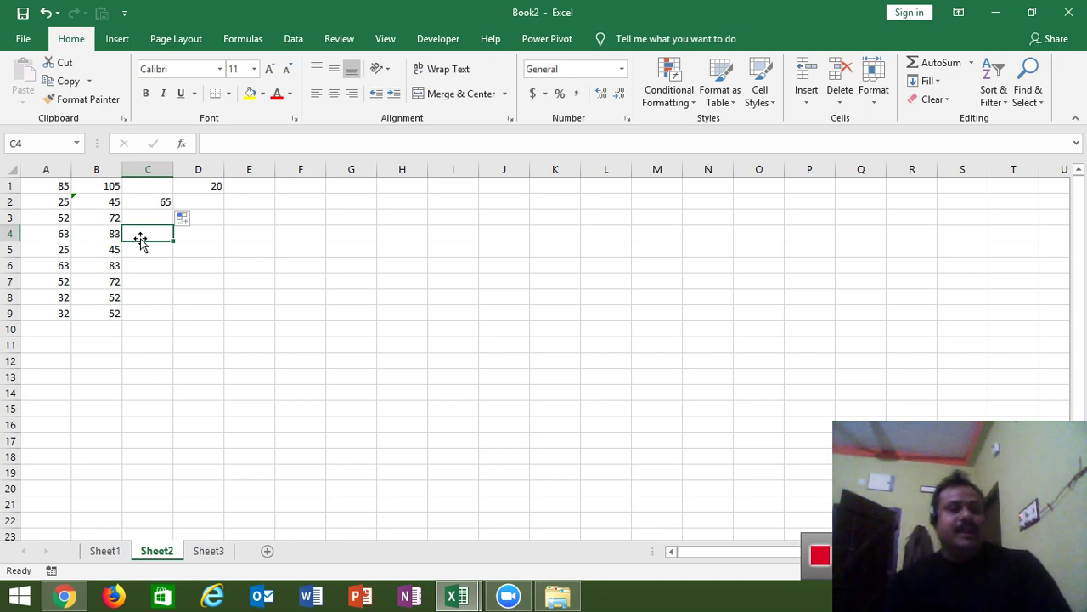
Step: Browse the File menu's Info, recent workbooks and New templates pages
click(26, 39)
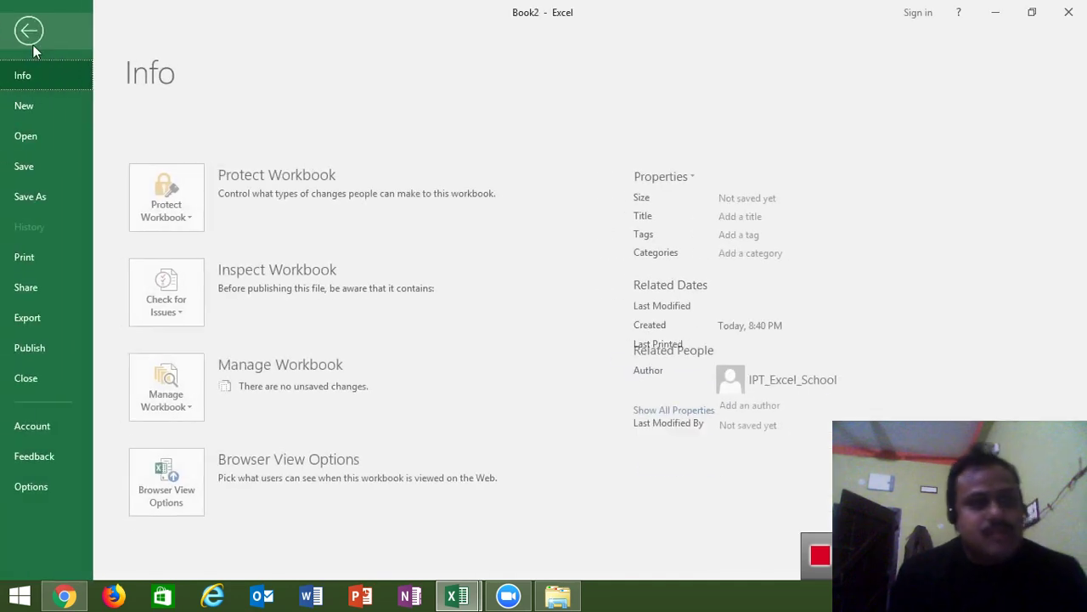
click(55, 144)
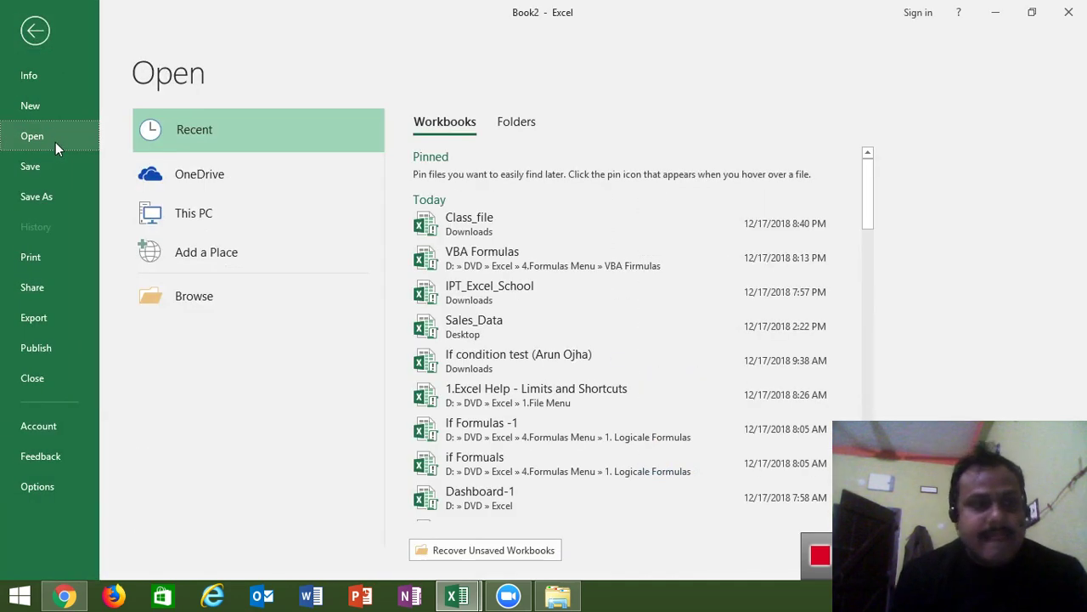
click(49, 104)
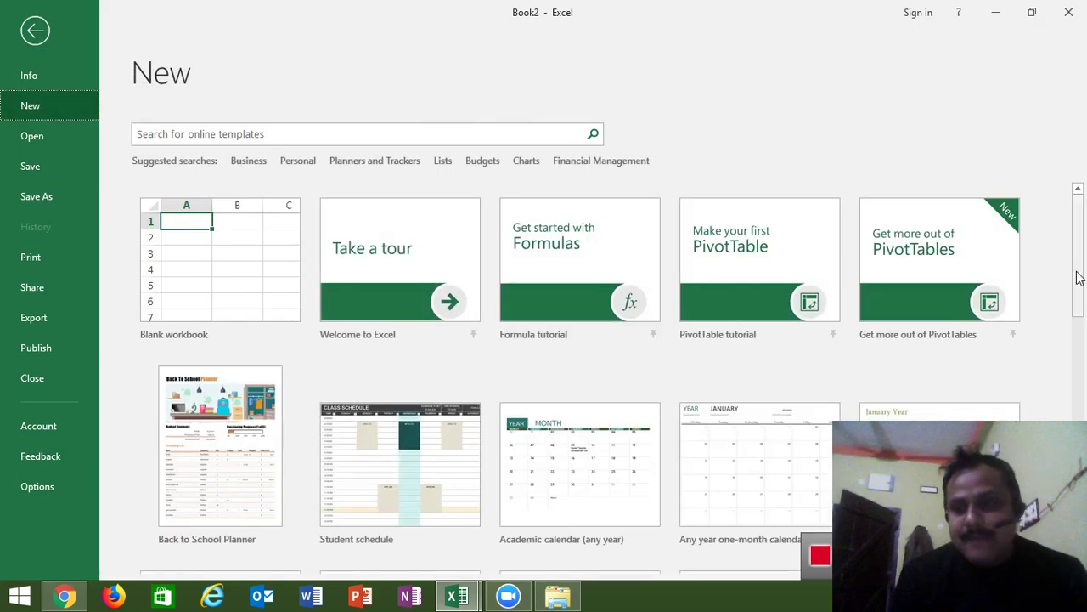
drag(1079, 275, 1080, 526)
scroll(551, 255, up, 5)
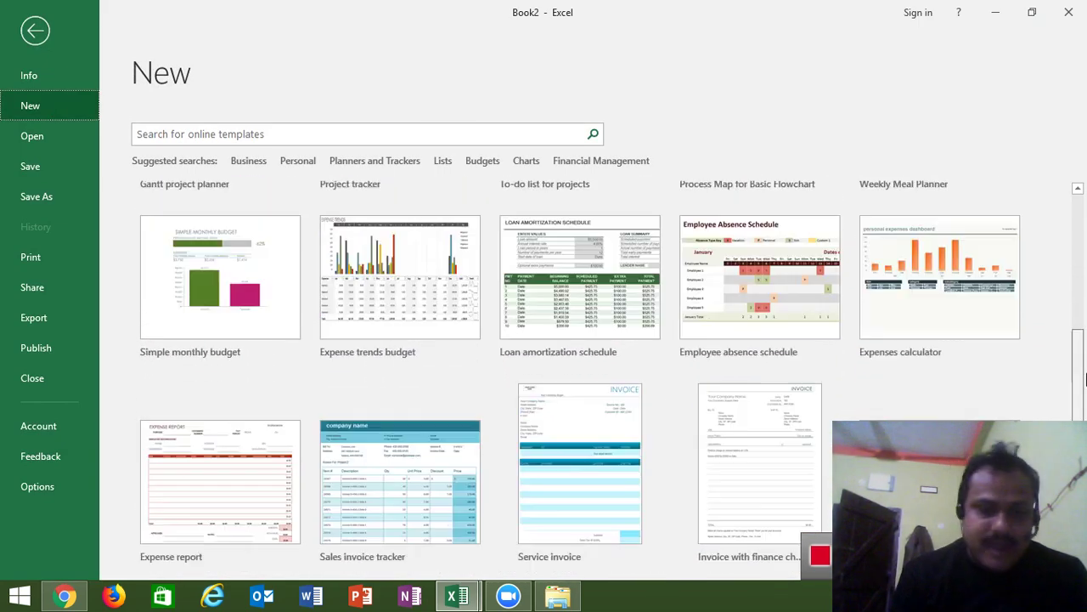
scroll(550, 255, up, 5)
scroll(551, 254, up, 5)
scroll(550, 226, up, 2)
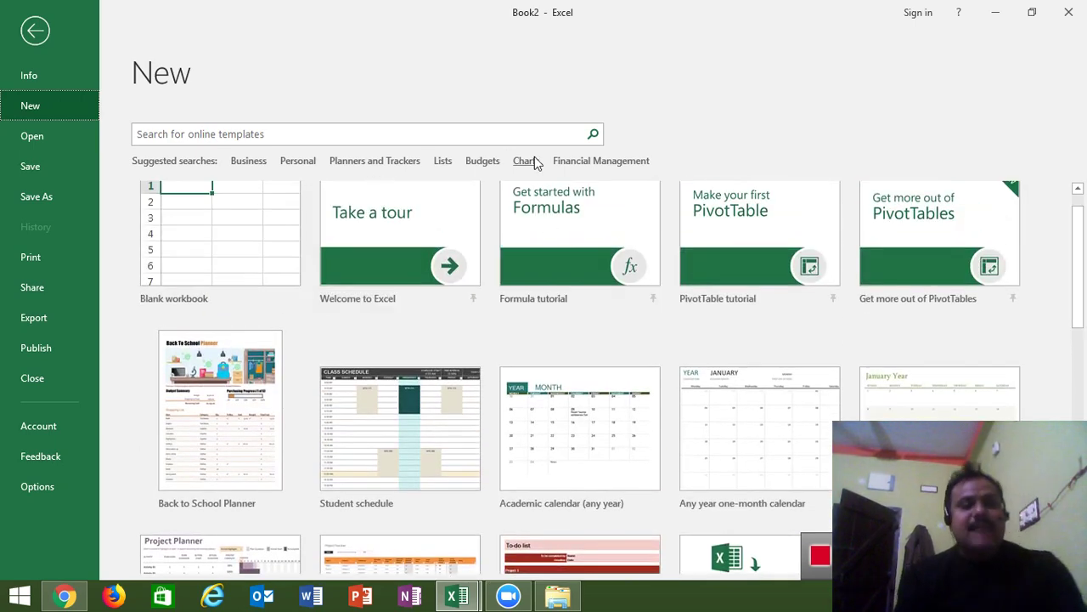
Step: Return to the worksheet and create the blank workbook Book3 with Ctrl+N
key(Escape)
click(214, 295)
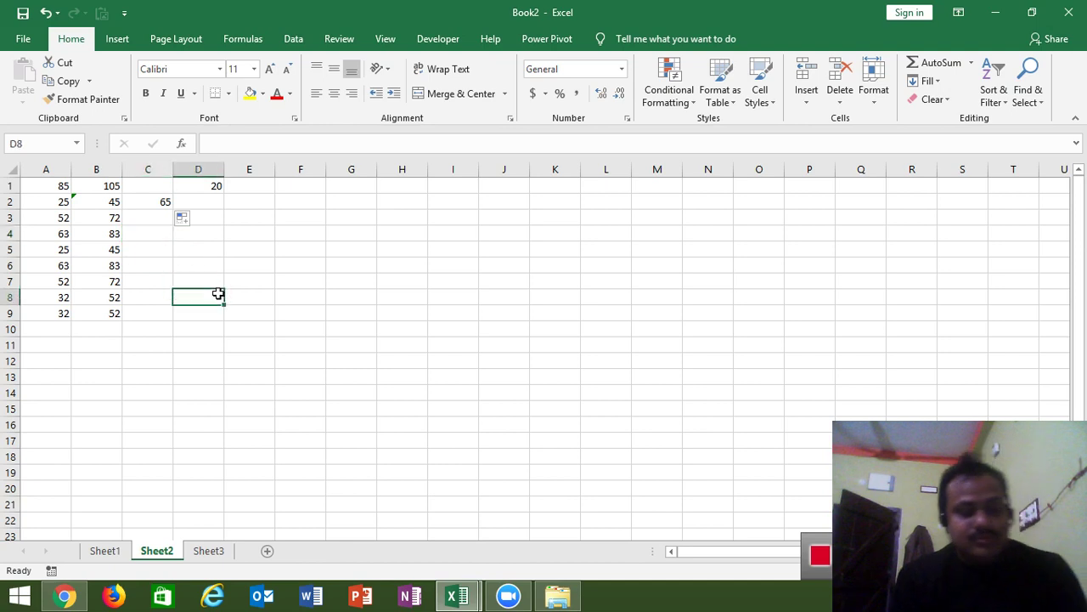
key(ctrl+n)
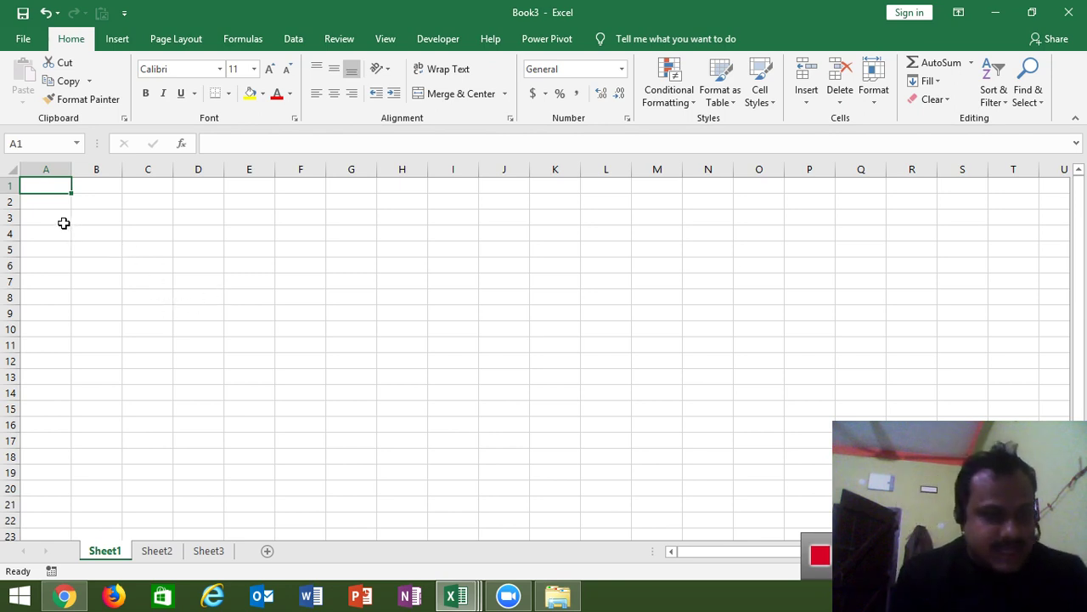
Step: Merge and centre A1:J3 and enter the title 'Daily Sales Report'
drag(63, 188, 497, 223)
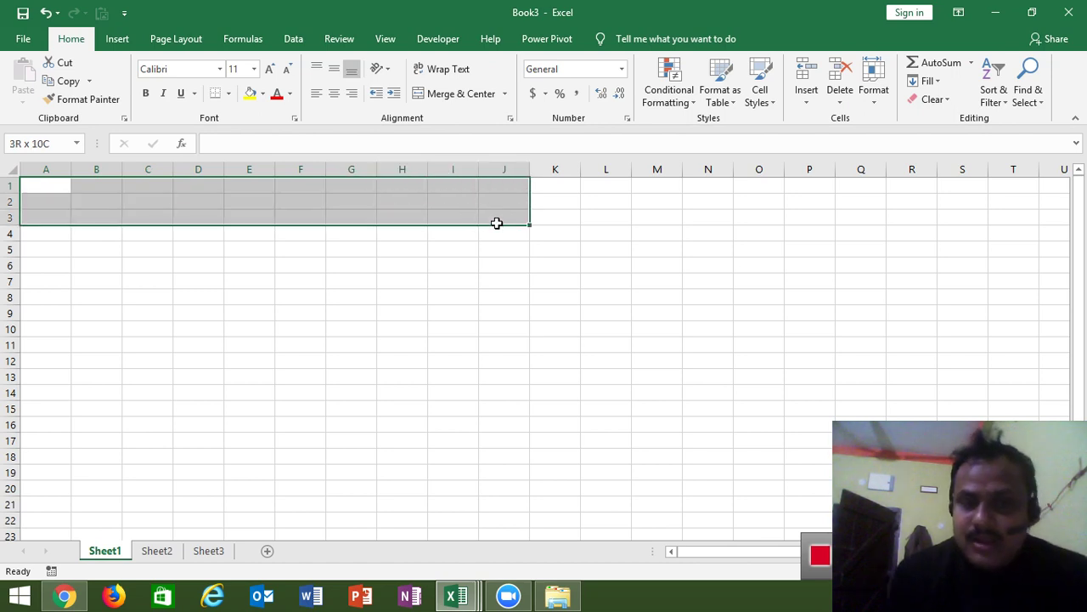
click(455, 103)
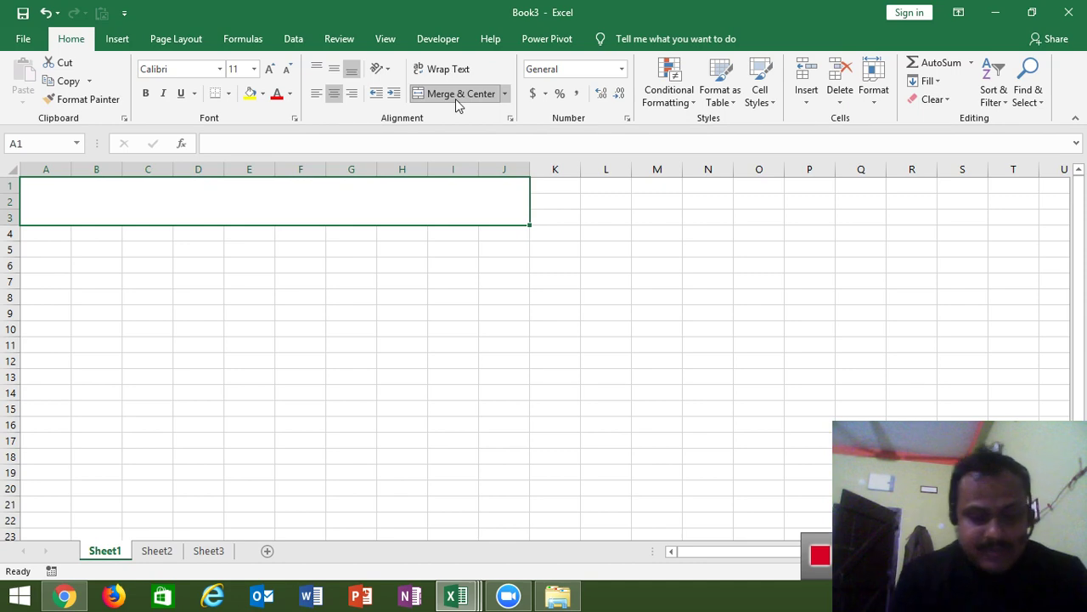
text(Dai)
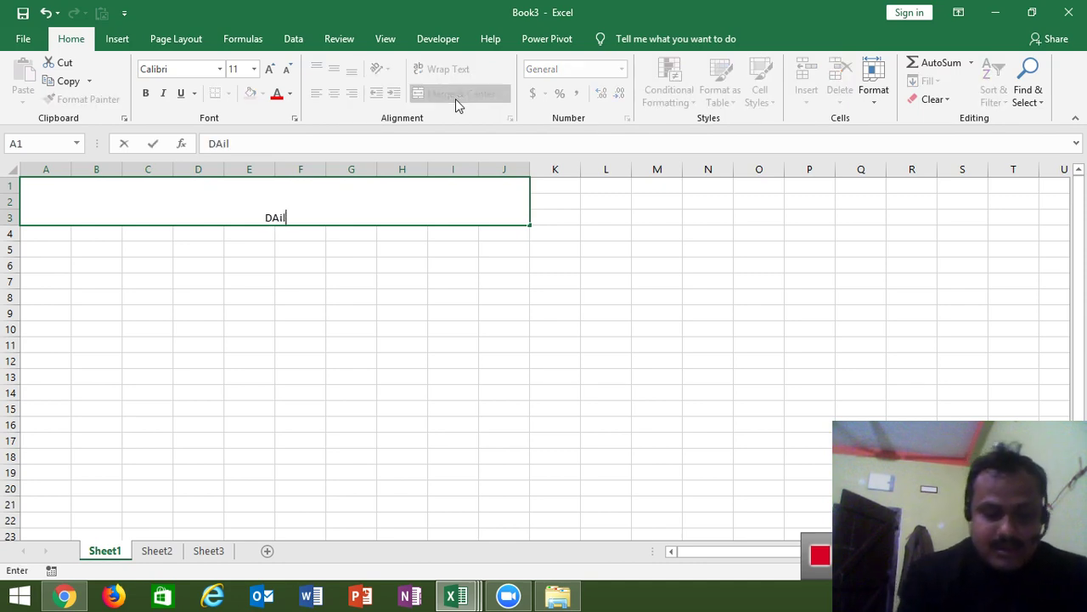
text(ly Sales)
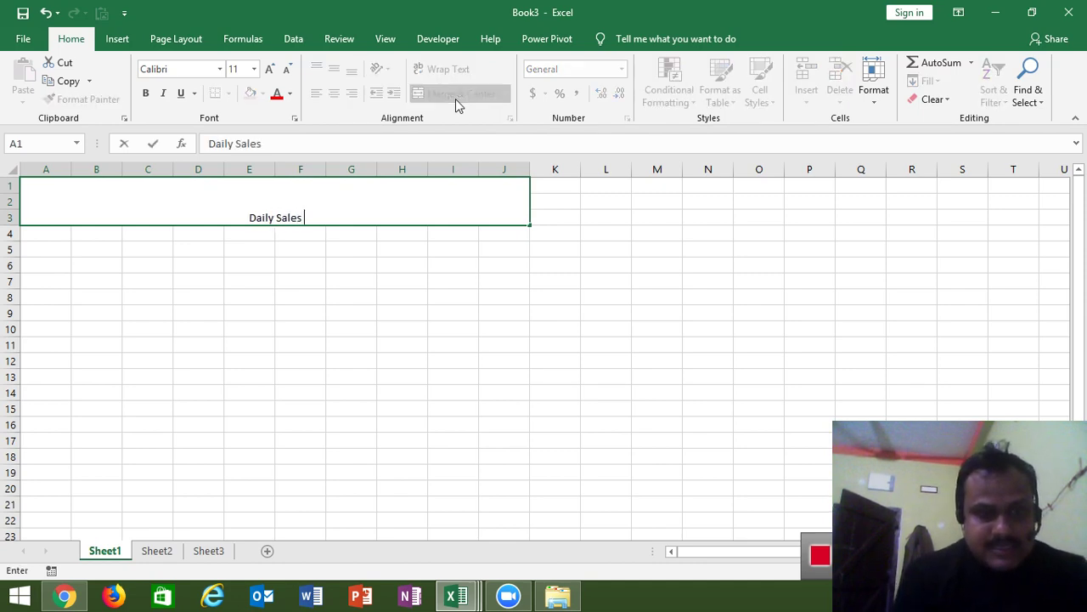
text( Repor)
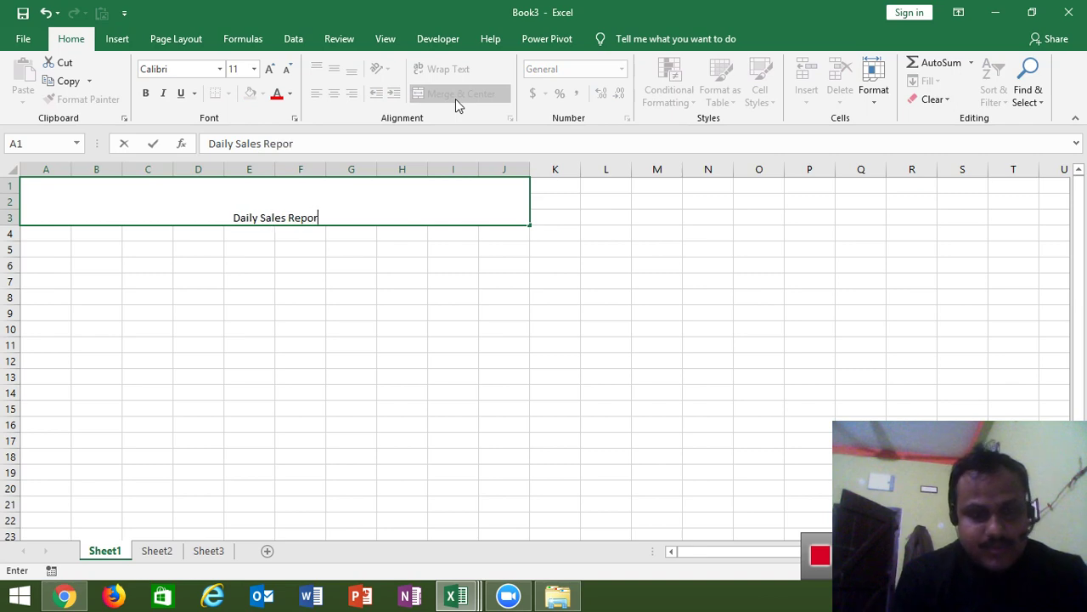
text(t)
key(Return)
key(Up)
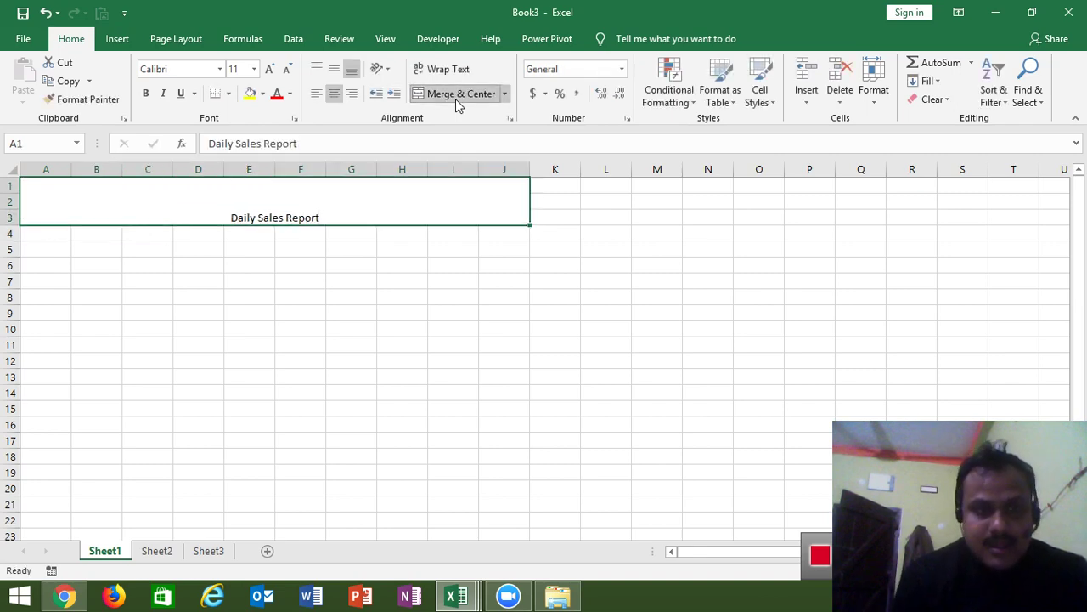
Step: Enlarge the title to 24 point and underline it
click(269, 69)
click(269, 69)
click(270, 68)
click(269, 68)
click(269, 69)
click(270, 69)
click(269, 69)
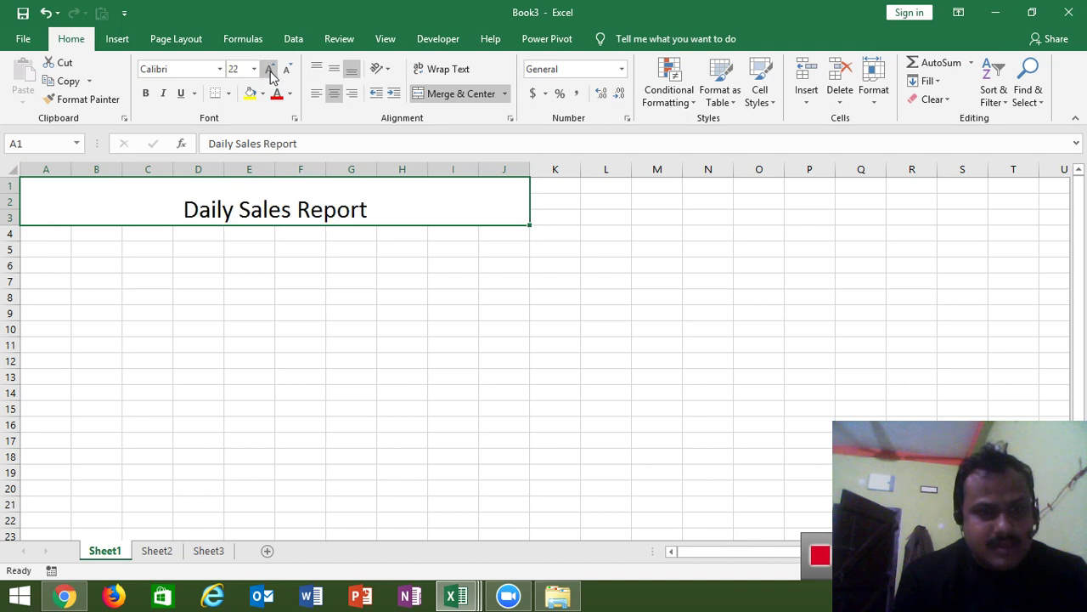
click(182, 93)
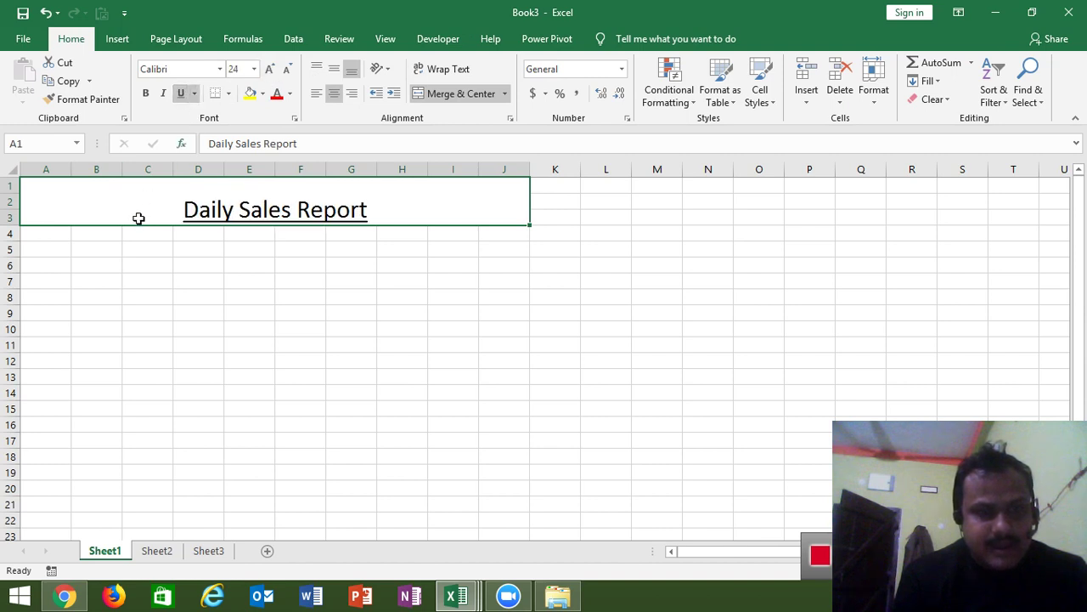
click(63, 265)
Step: Enter the labels Date in A6 and Location in E6
text(Da)
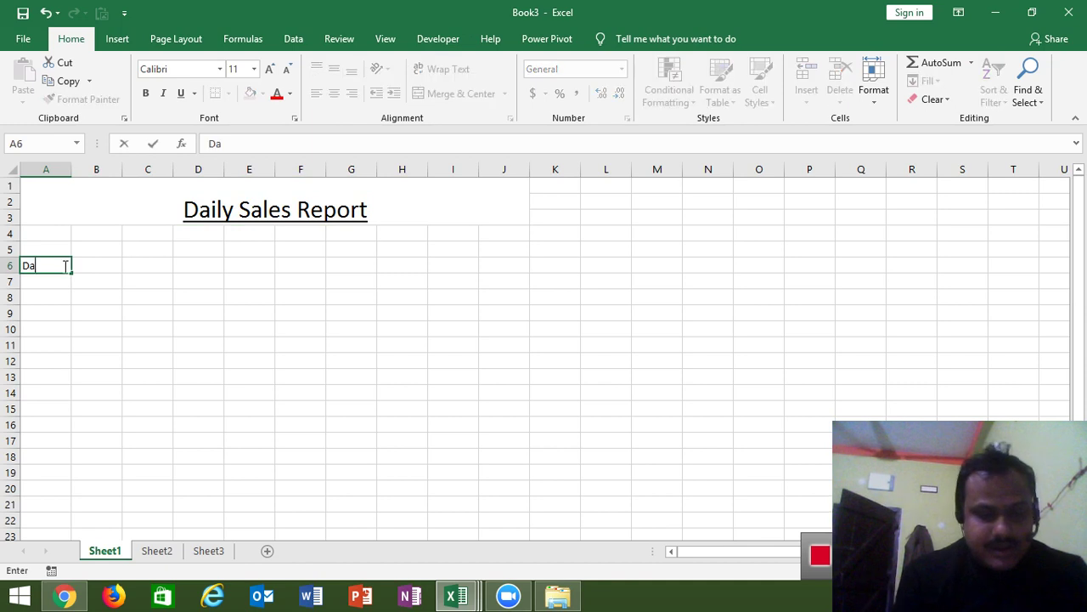
text(te)
key(Tab)
key(Tab)
key(Tab)
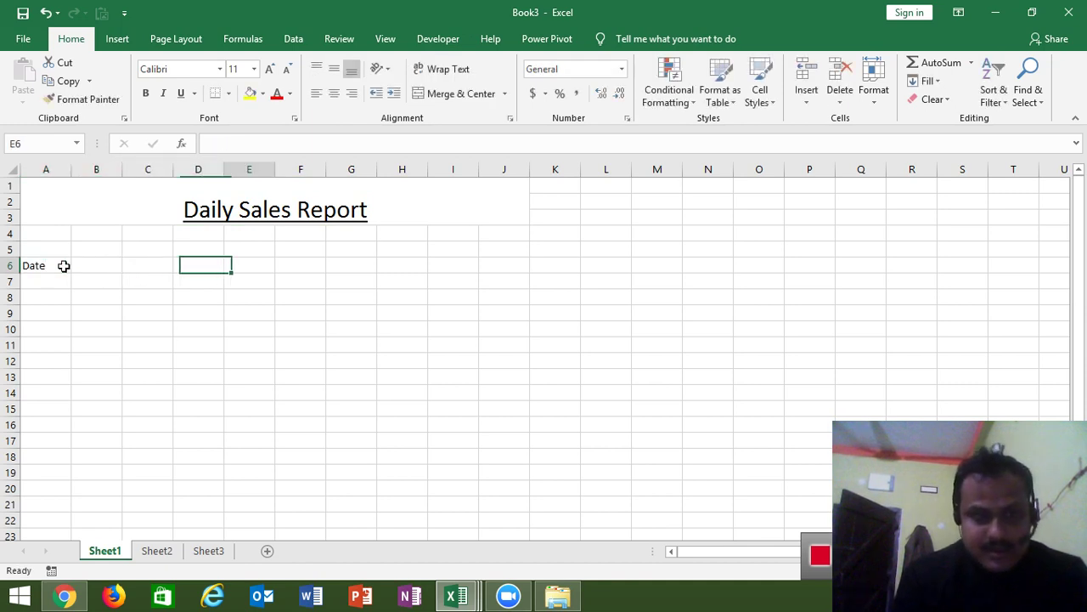
key(Tab)
text(Loca)
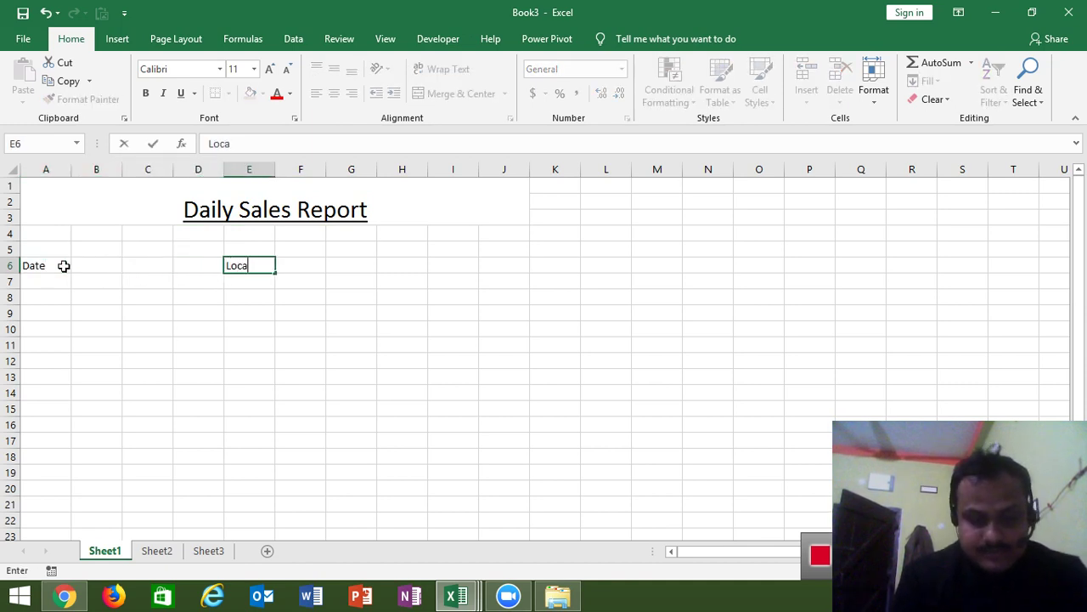
text(tion)
key(Return)
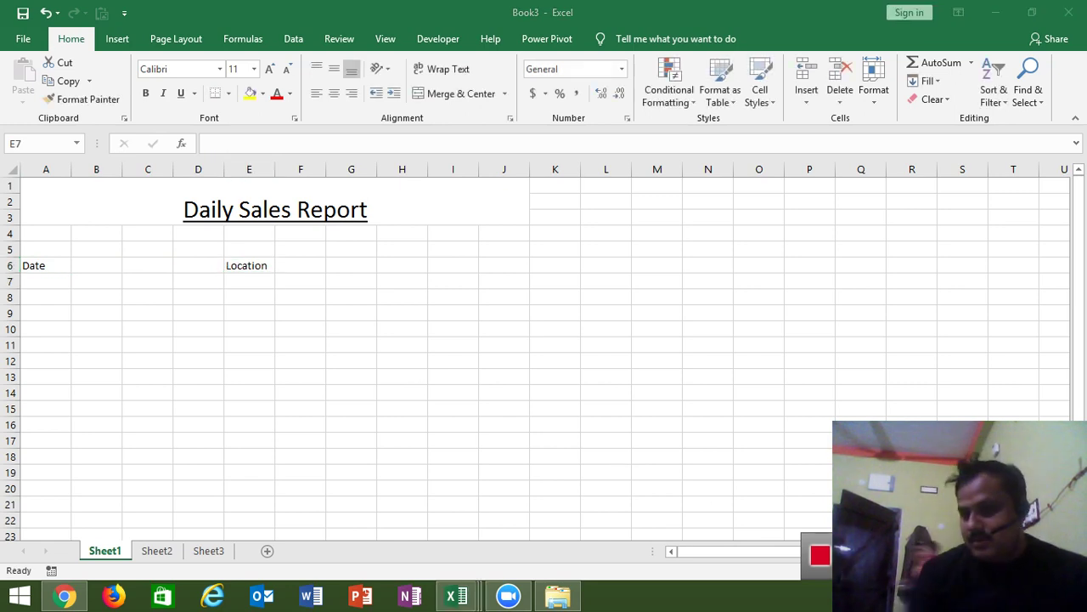
Step: Enter the headings Sr, Name and Qty in A9:C9
click(272, 283)
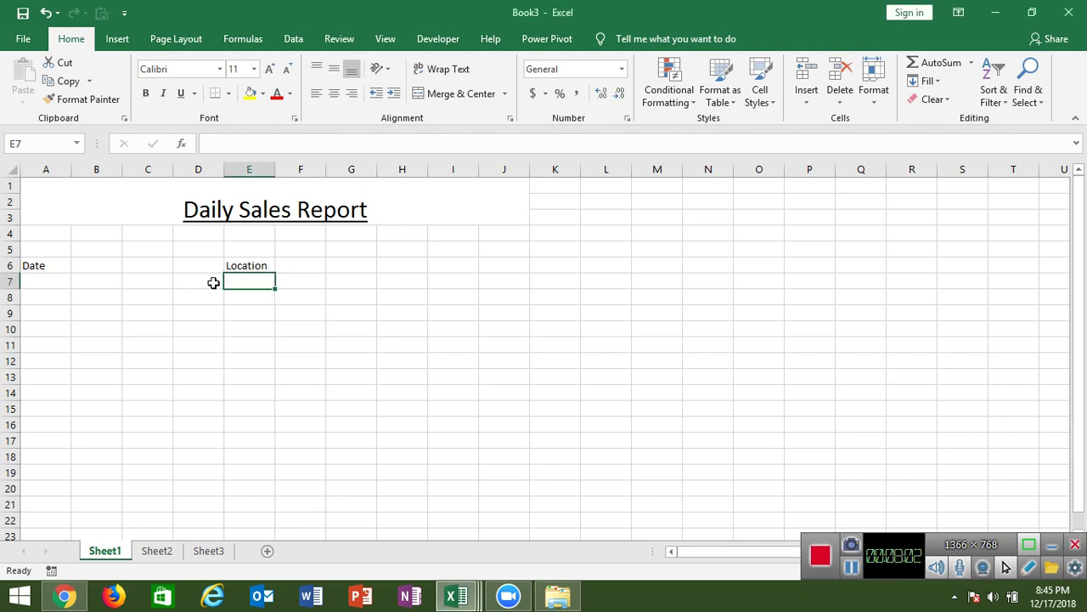
click(39, 315)
text(S)
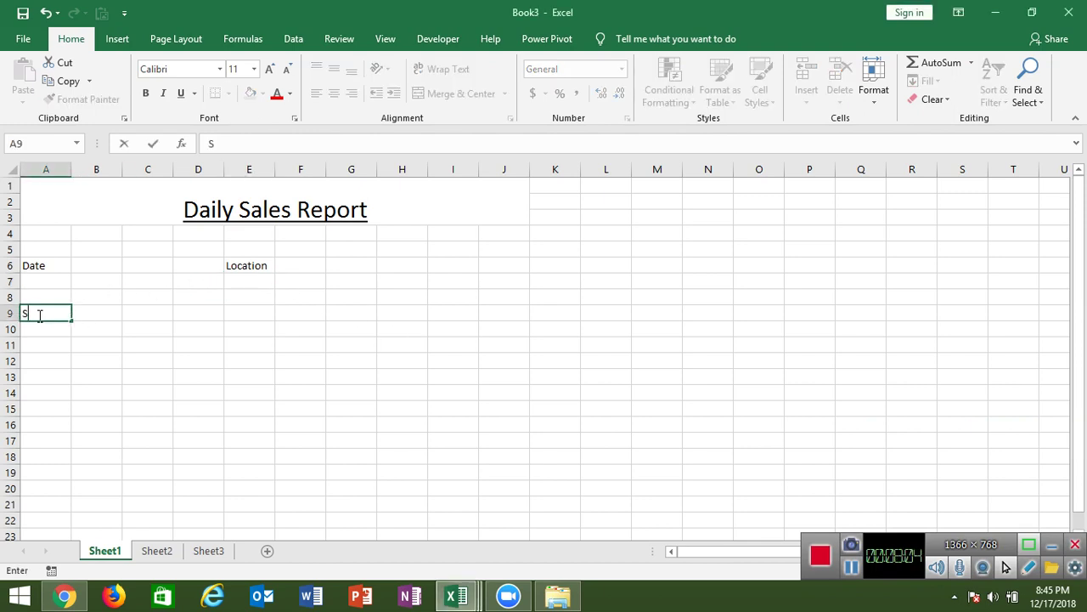
text(r)
key(Tab)
text(NAm)
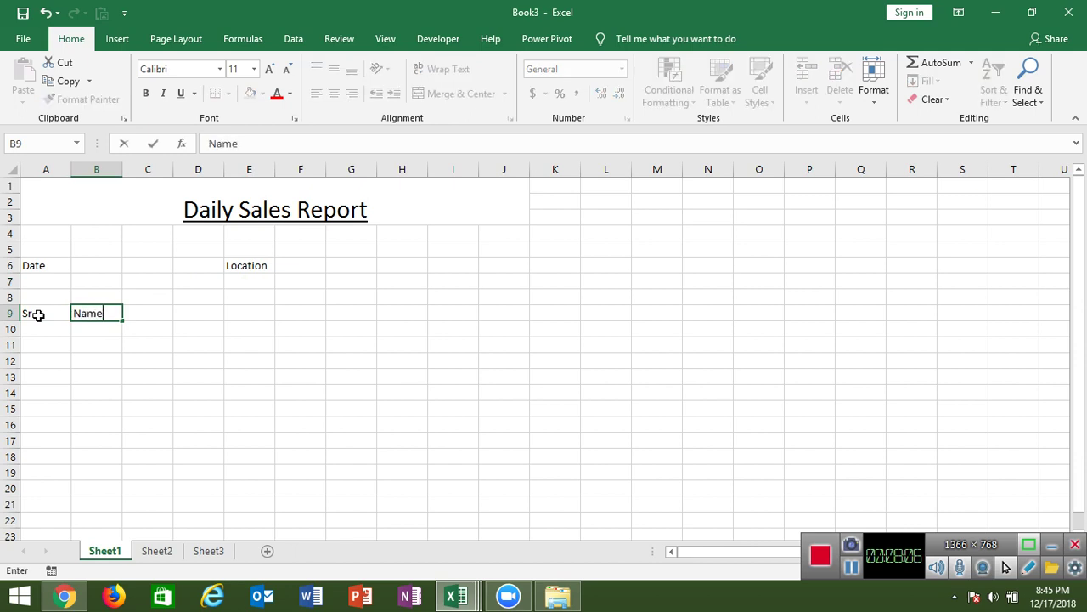
key(Tab)
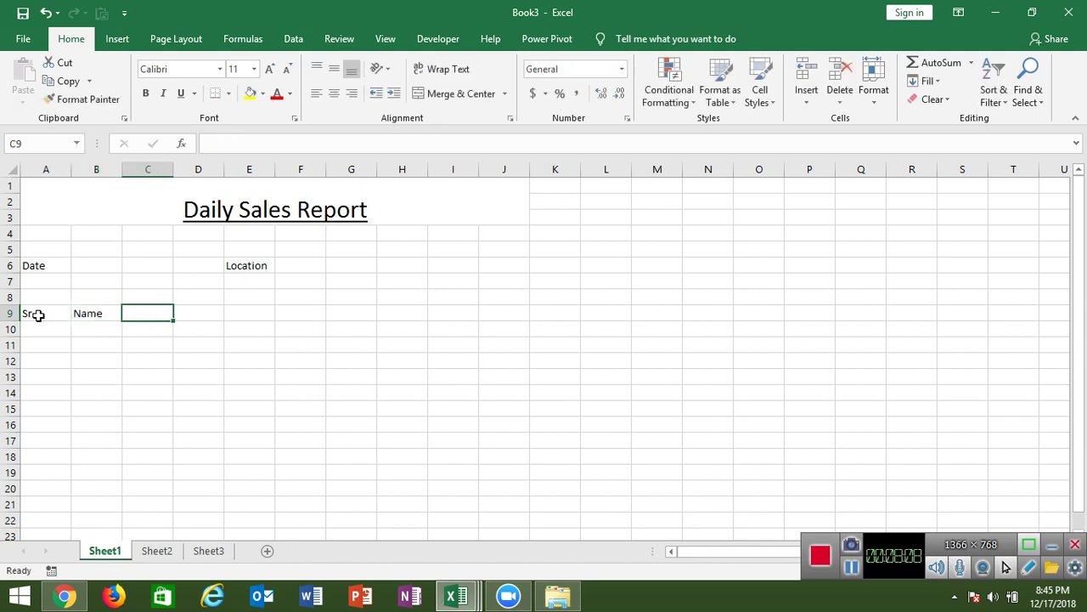
text(Q)
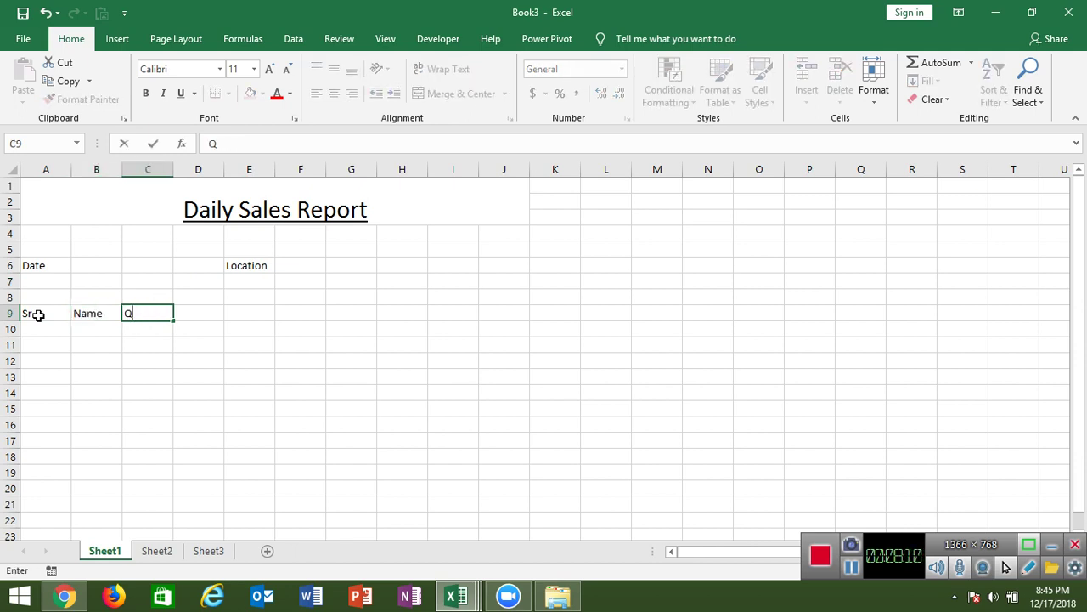
text(ty)
key(Tab)
Step: Add the MRP and Amt headings in D9 and E9
text(M)
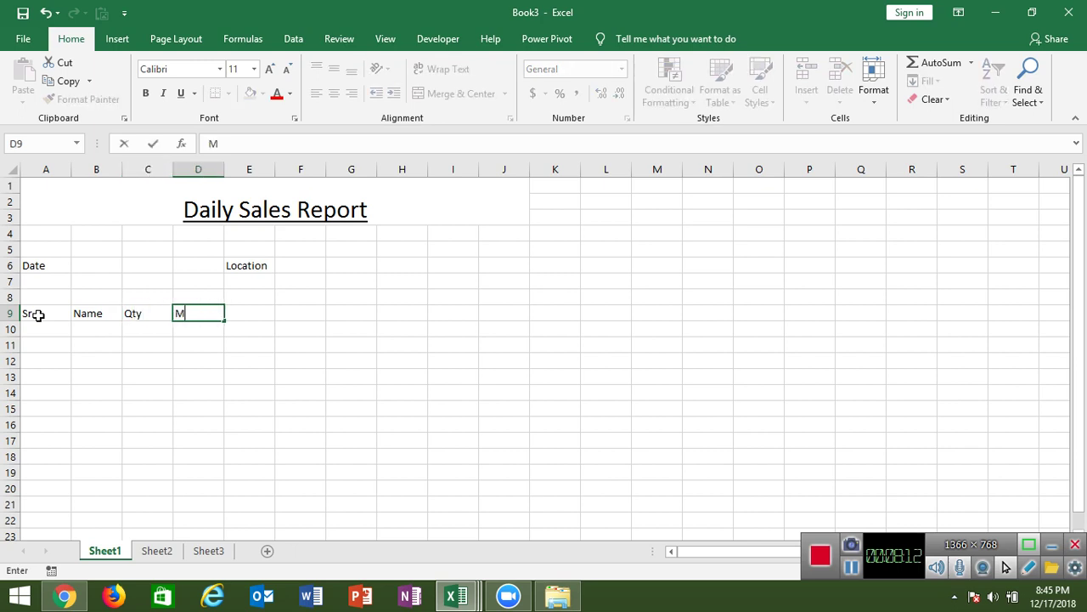
key(Left)
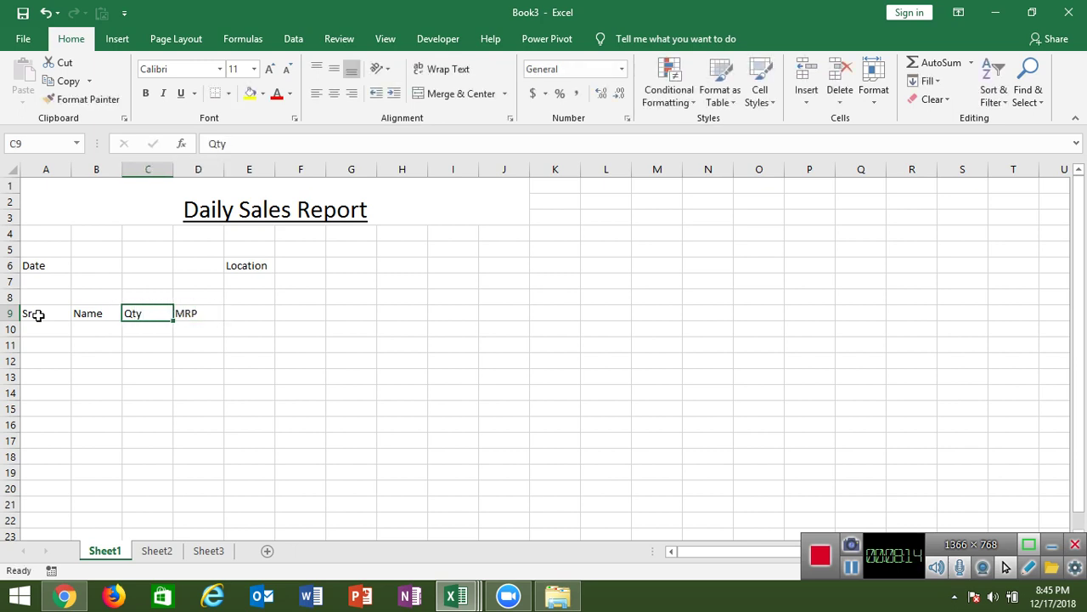
key(Down)
key(Down)
key(Up)
key(Right)
key(Right)
key(Up)
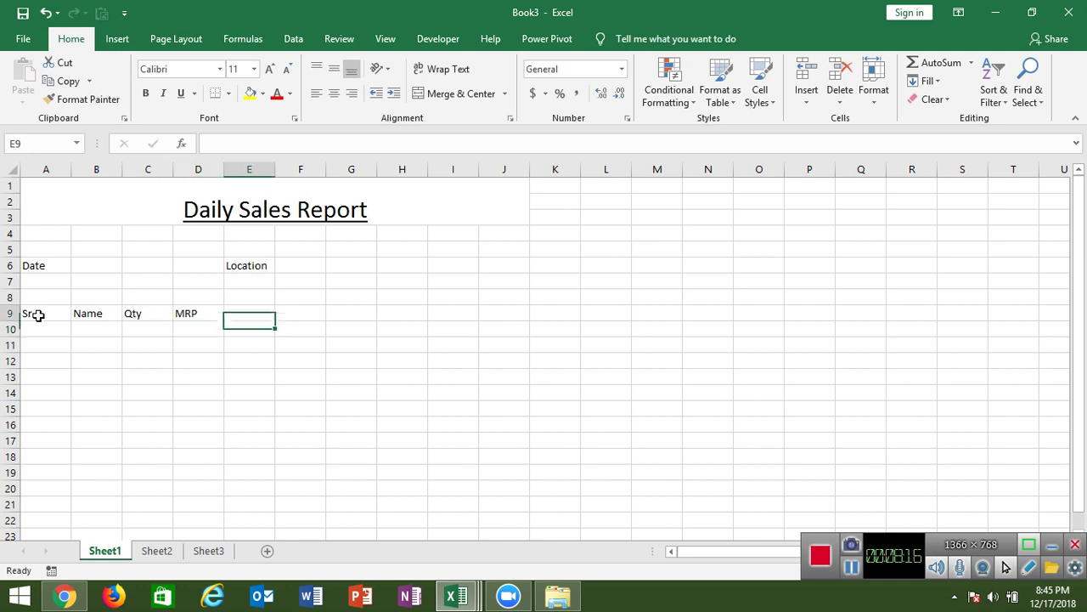
text(Amt)
key(Return)
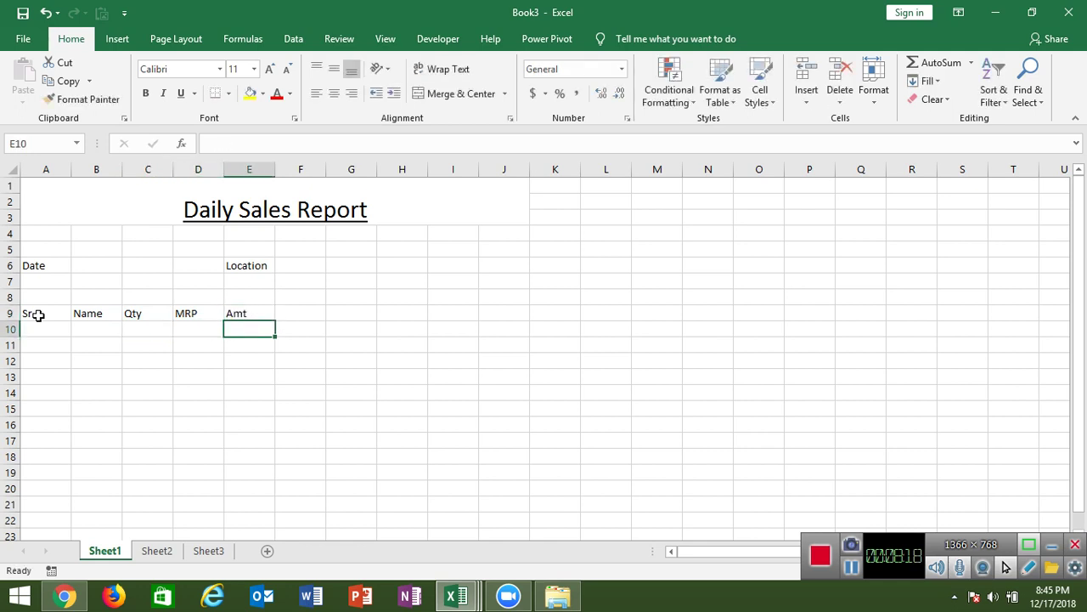
key(Left)
key(Left)
key(Left)
key(Left)
key(Up)
key(shift+Right)
Step: Apply All Borders to the table range A9:E21
key(shift+Right)
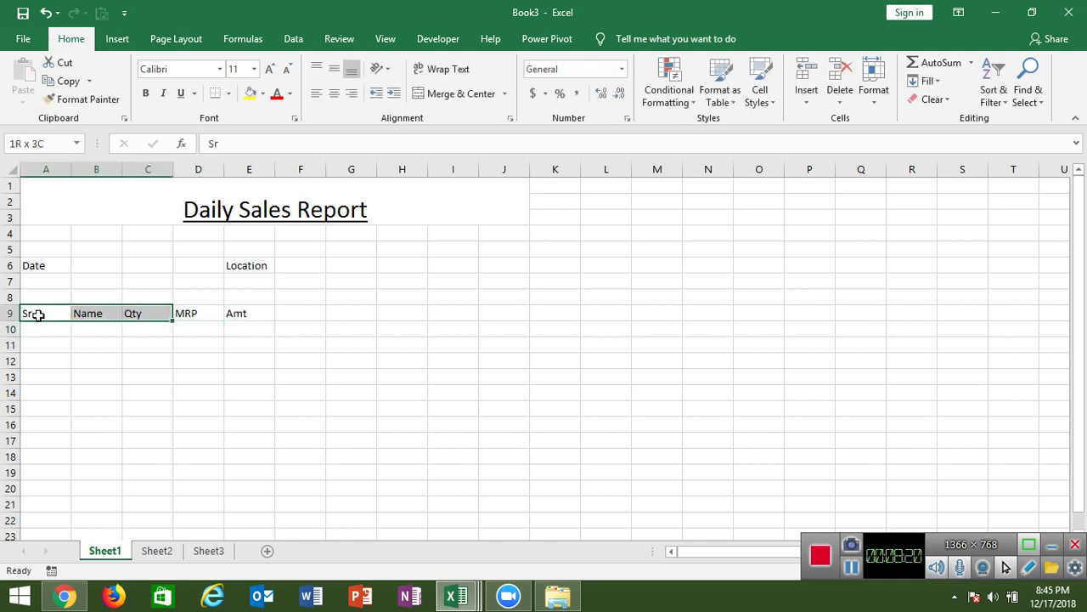
key(shift+Right)
key(shift+Right)
key(shift+Down)
key(shift+Down)
key(shift+Down)
key(shift+Down)
key(shift+Down)
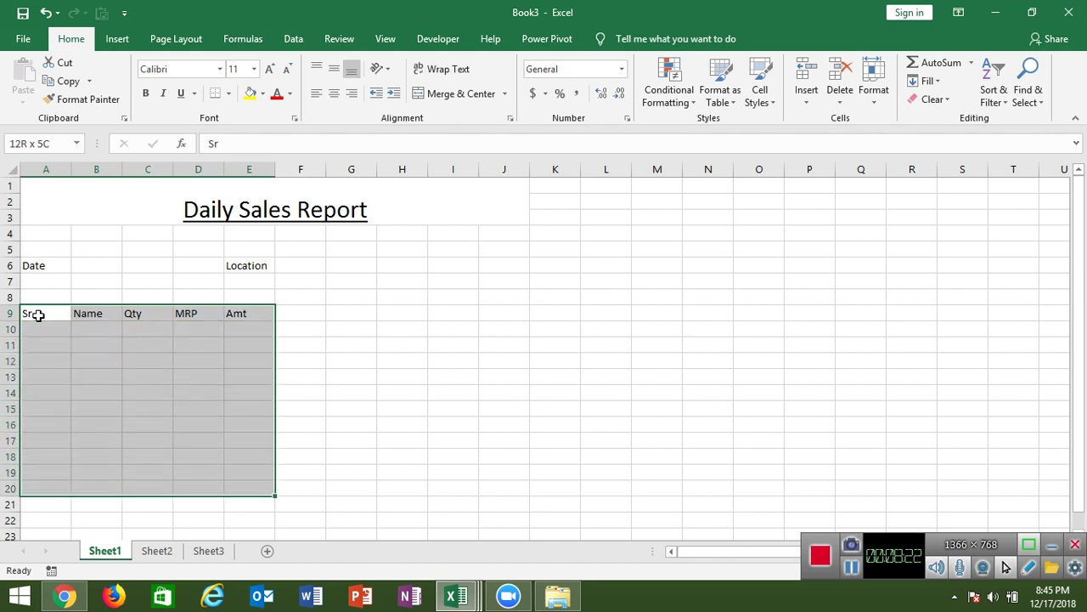
key(shift+Down)
click(228, 95)
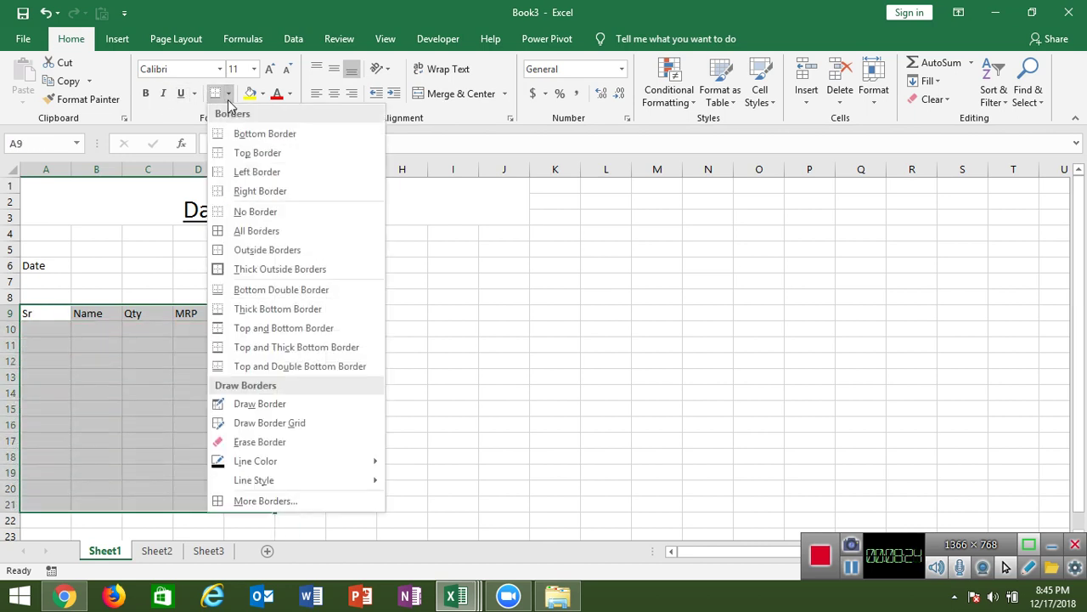
click(225, 230)
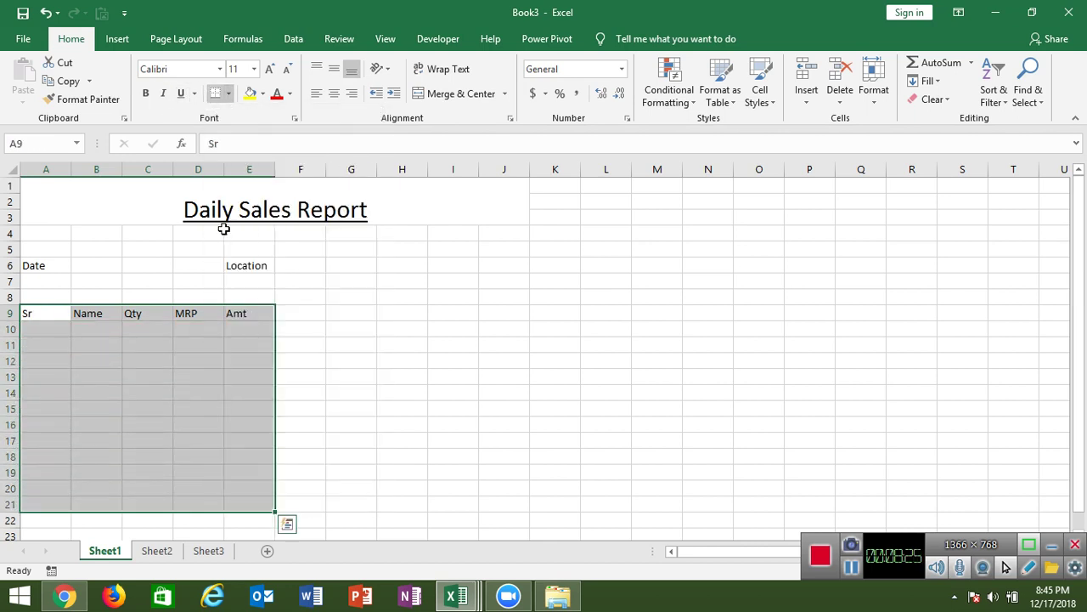
Step: Label A22 'Total' and put =SUM(C10:C21) in C22 for the Qty total
click(54, 518)
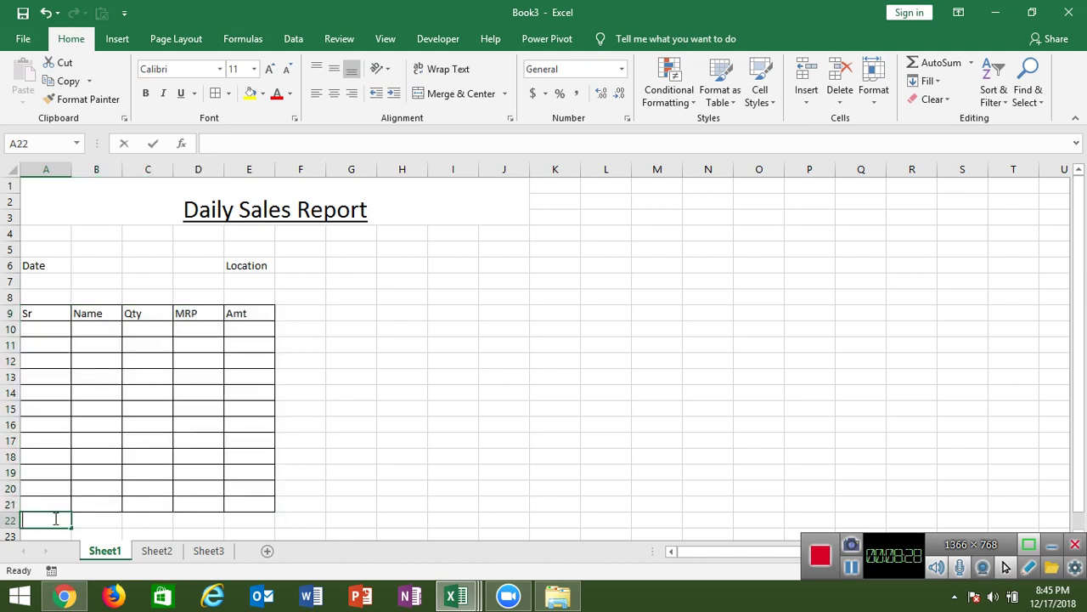
text(Tota)
key(Tab)
key(Tab)
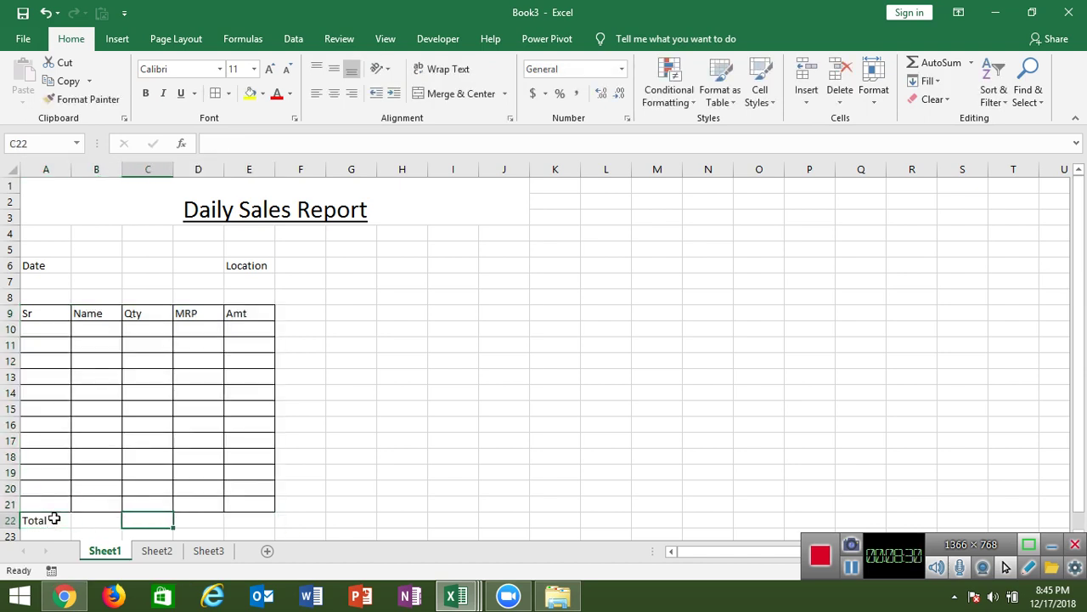
key(Tab)
key(Tab)
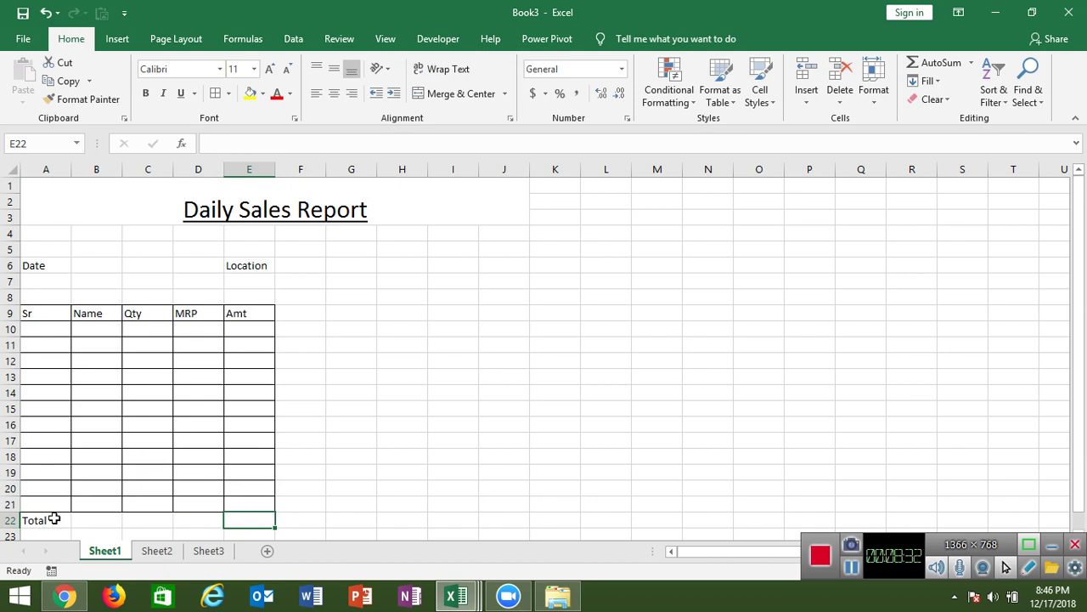
key(Left)
key(Left)
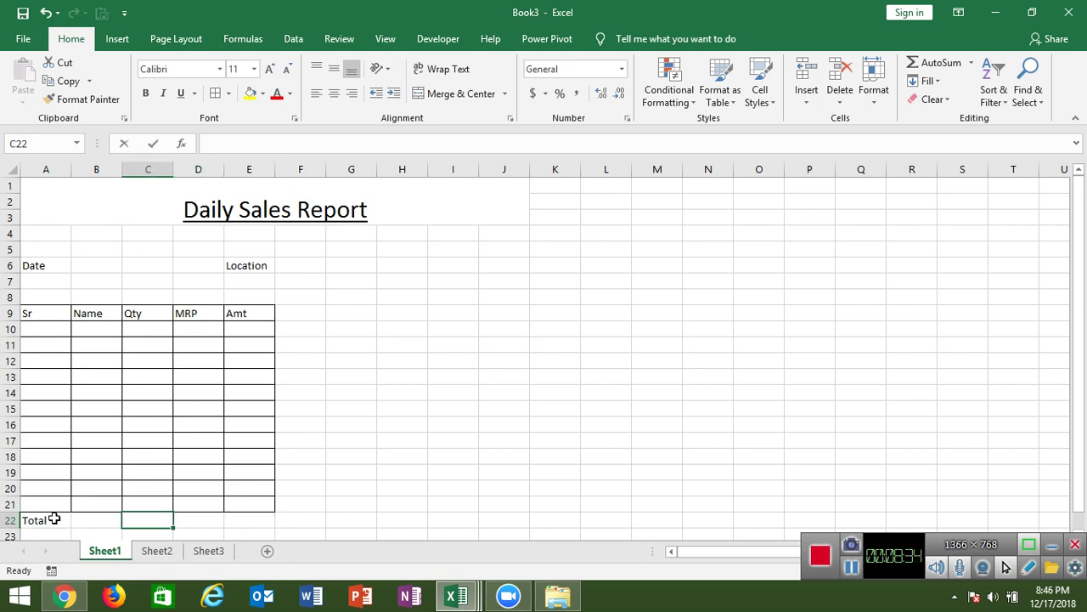
text(=sum)
key(Tab)
key(Up)
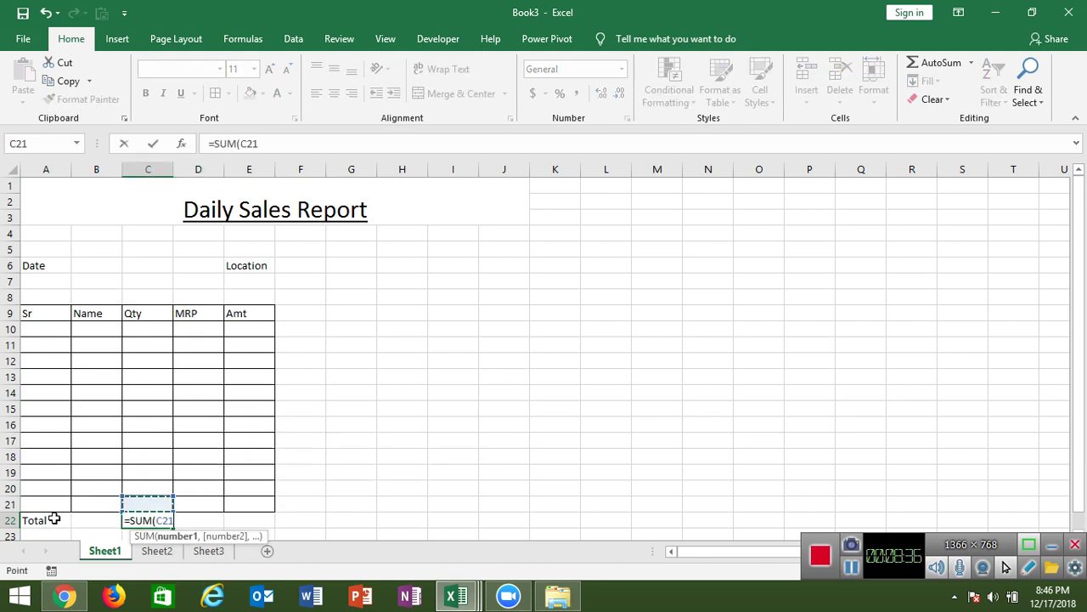
key(shift+Up)
key(shift+Up)
key(shift+Up)
key(shift+Up)
key(shift+Up)
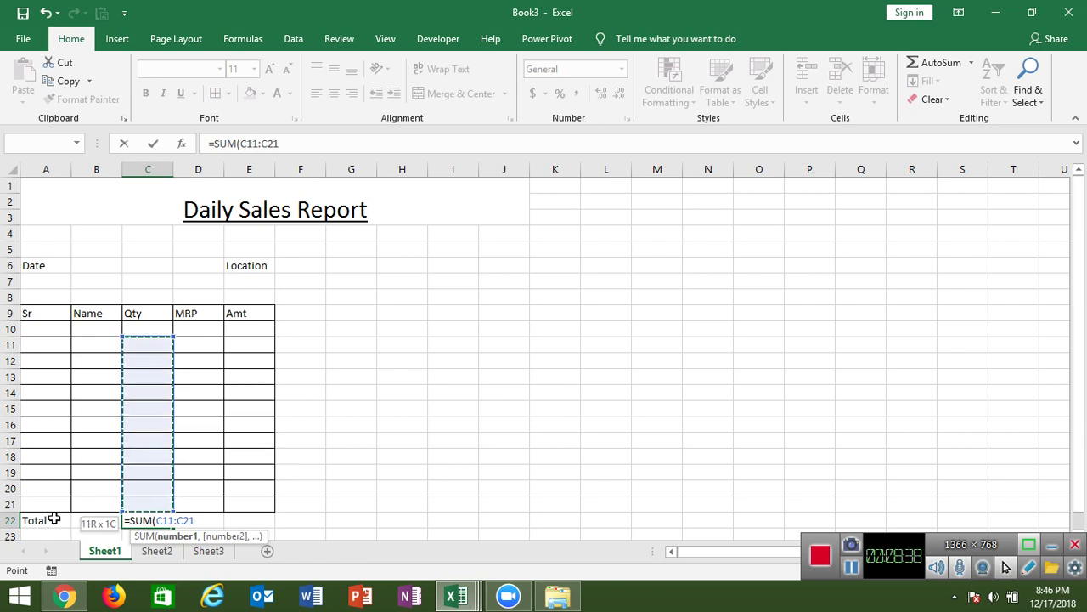
key(shift+Up)
key(Return)
key(Up)
Step: Copy the sum into D22 with Ctrl+R and enter =D22*D22 in E22
key(shift+Right)
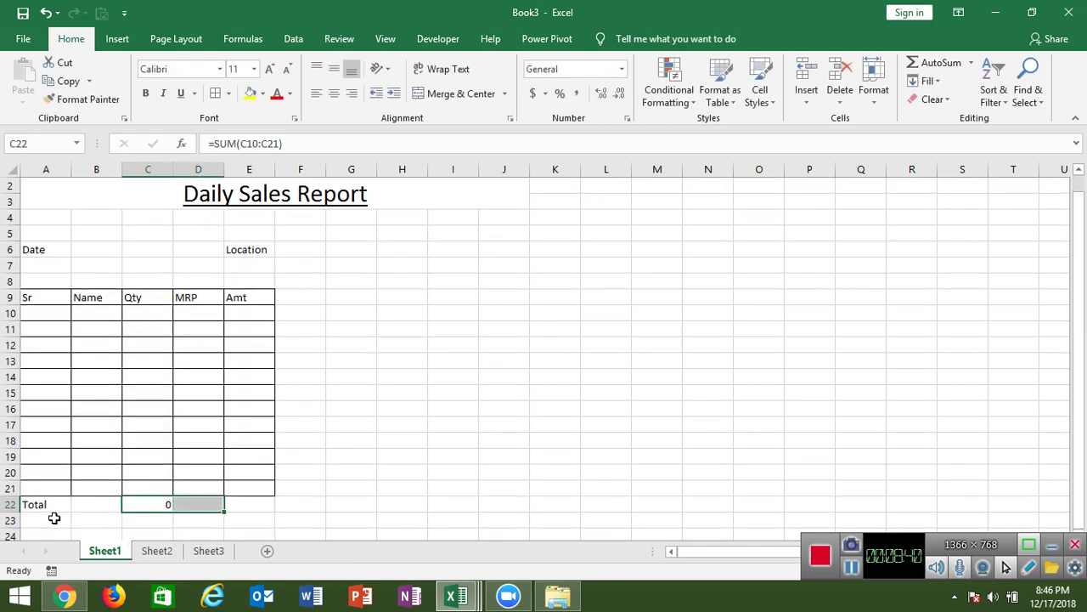
key(ctrl+r)
key(Right)
key(Right)
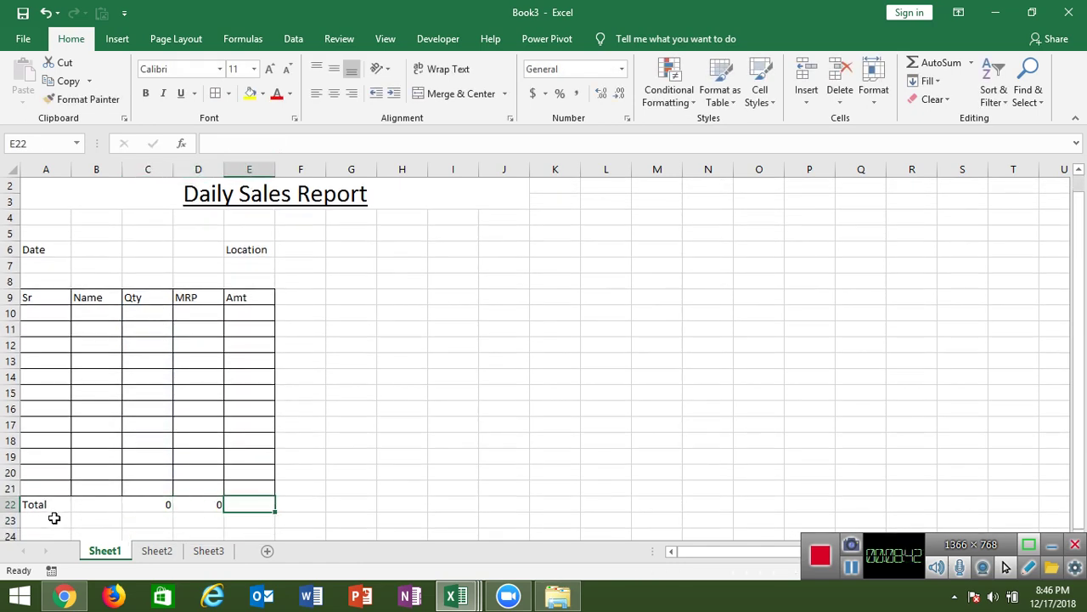
text(=)
key(Left)
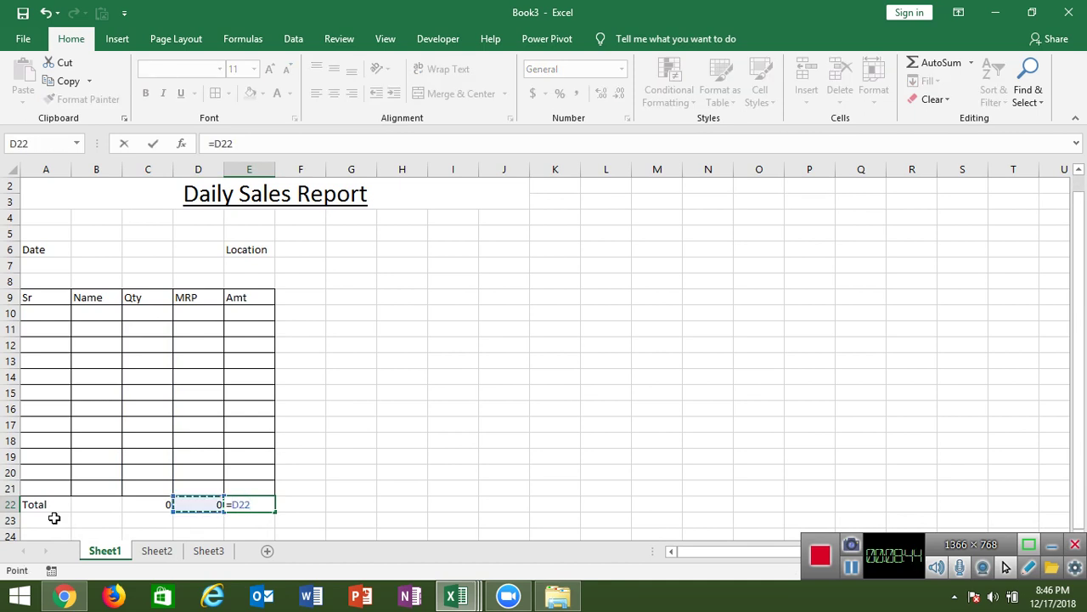
text(*)
key(Left)
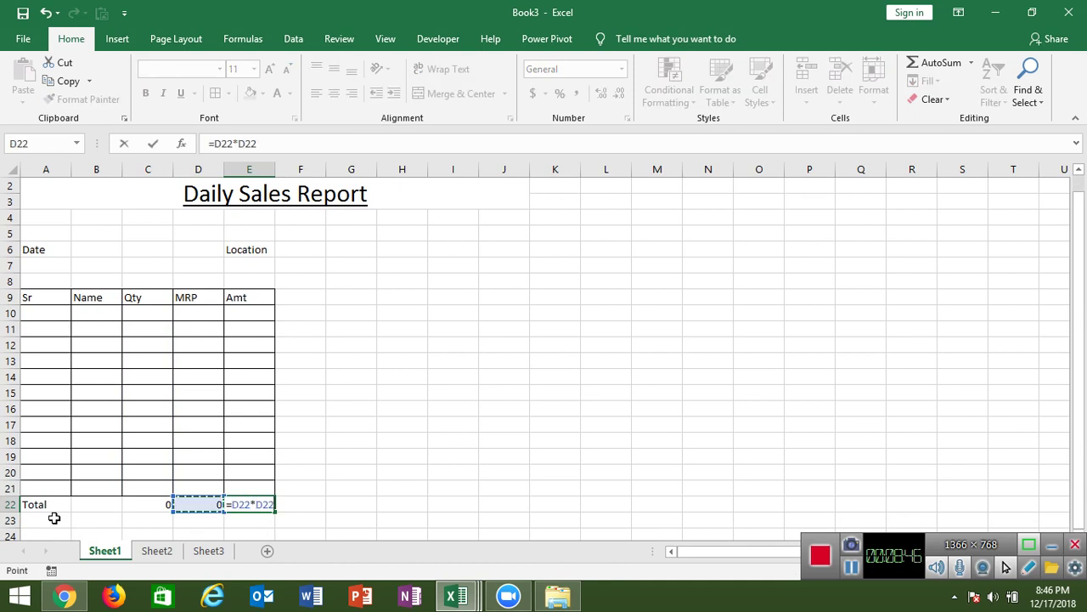
key(Return)
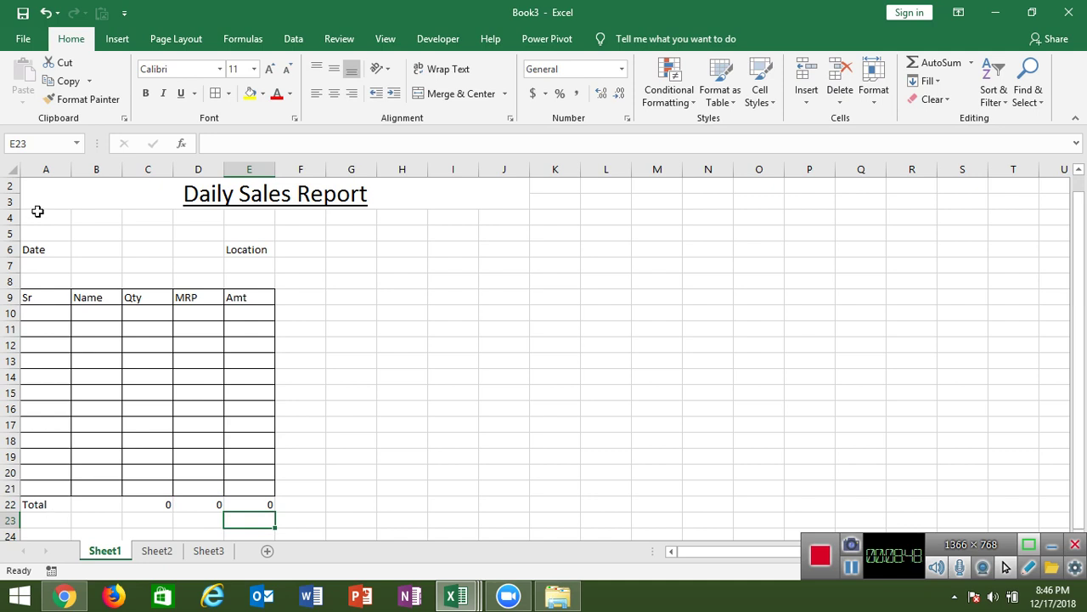
Step: Hide the sheet gridlines from the Page Layout options
click(184, 43)
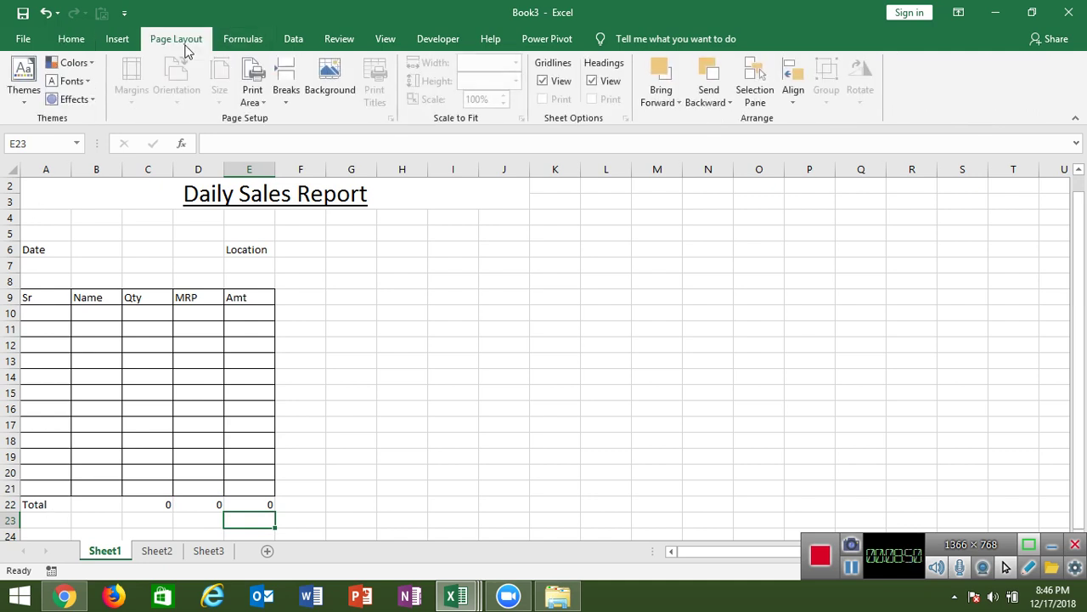
click(543, 80)
click(477, 218)
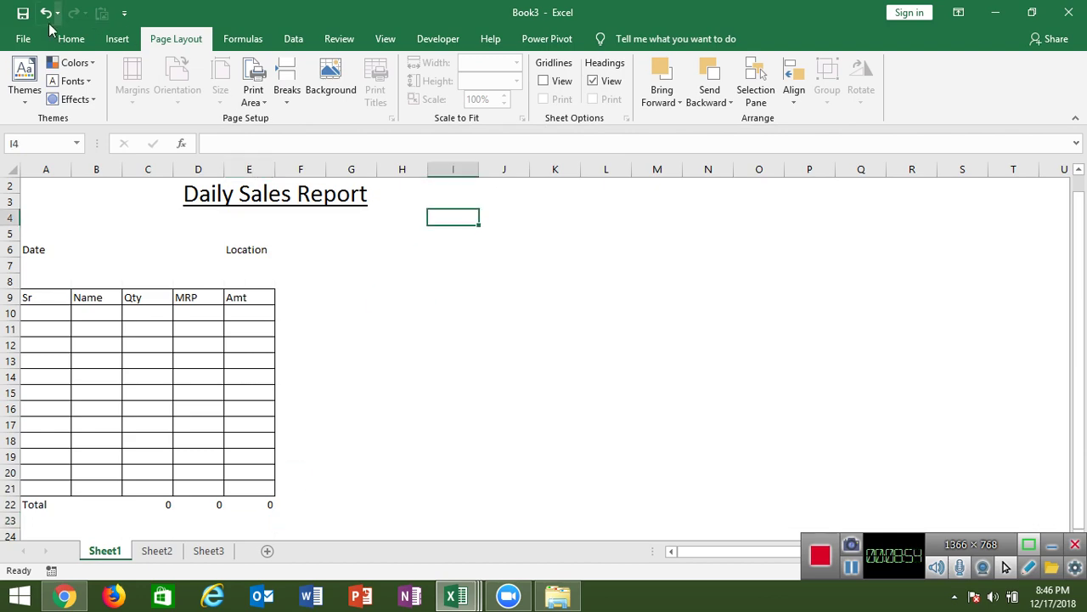
Step: Save the workbook as 3.Cash in D:\DVD\Excel\1.File Menu
click(26, 41)
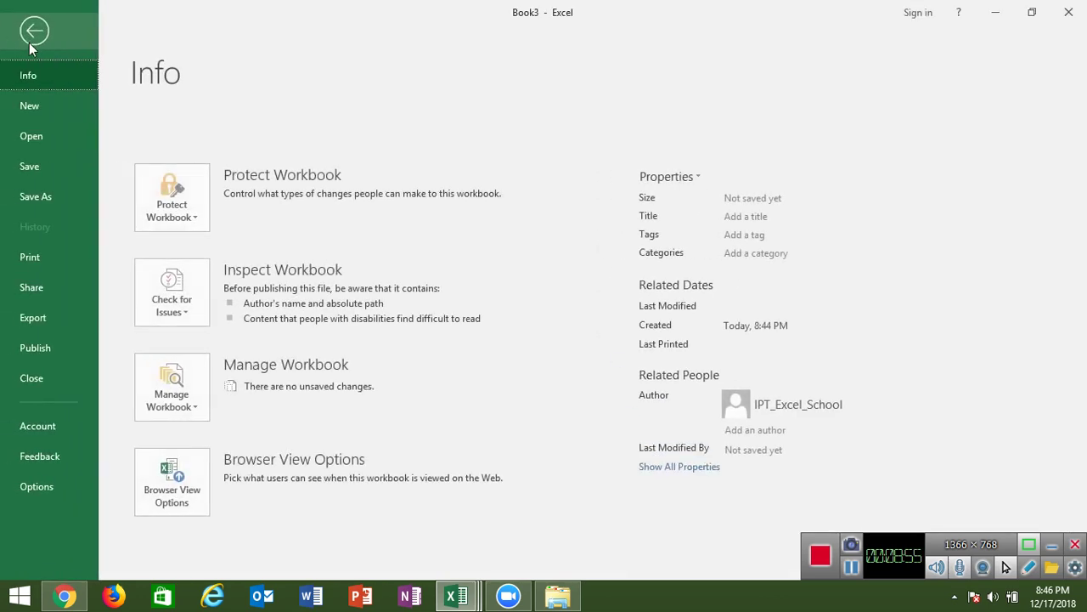
click(43, 199)
click(188, 301)
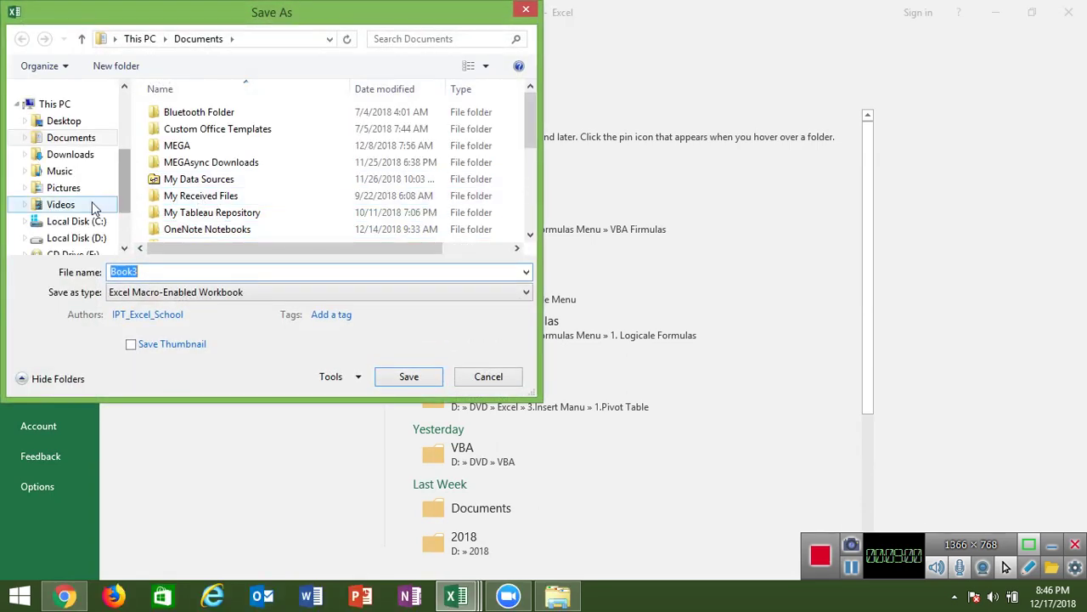
click(68, 238)
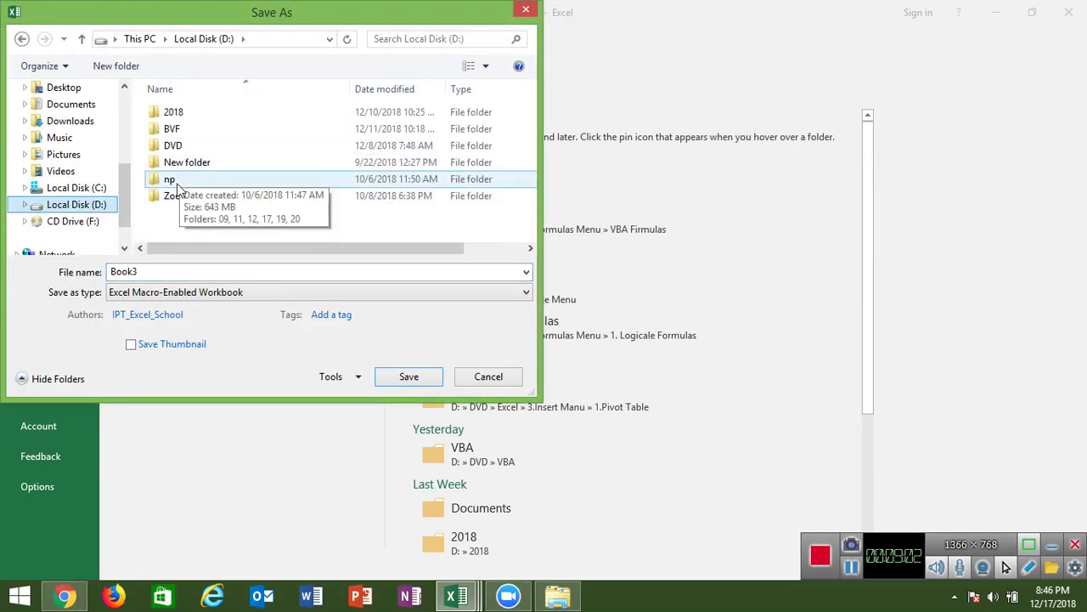
click(178, 148)
double_click(182, 148)
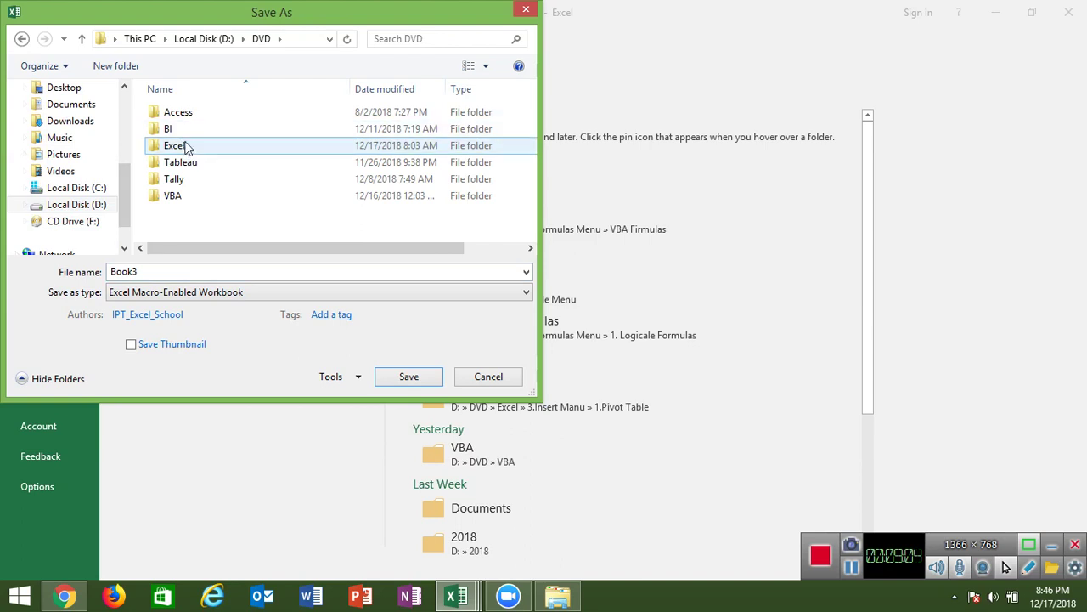
double_click(178, 146)
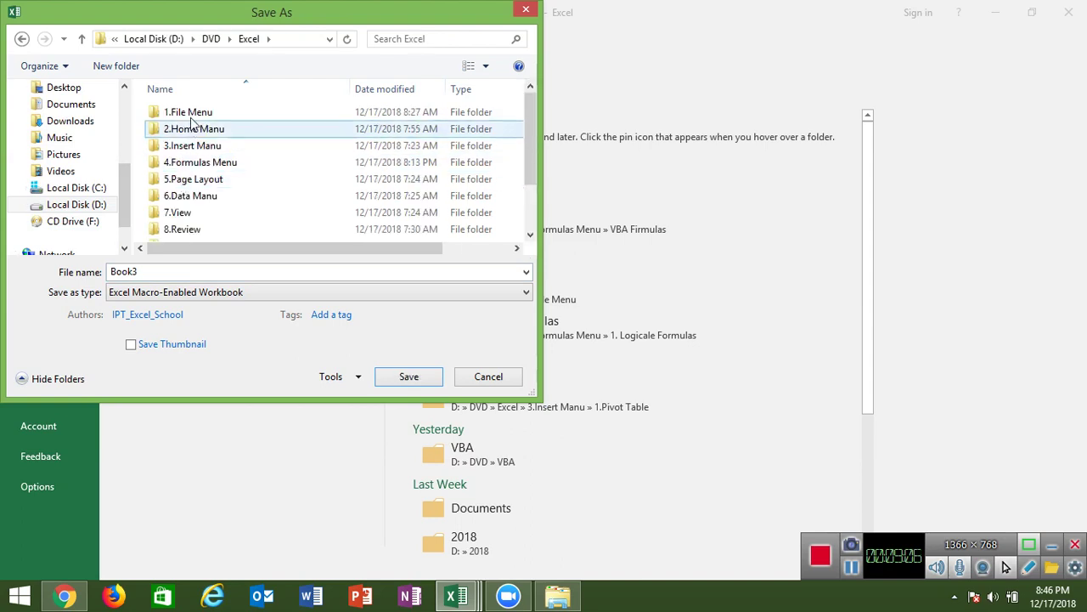
double_click(194, 117)
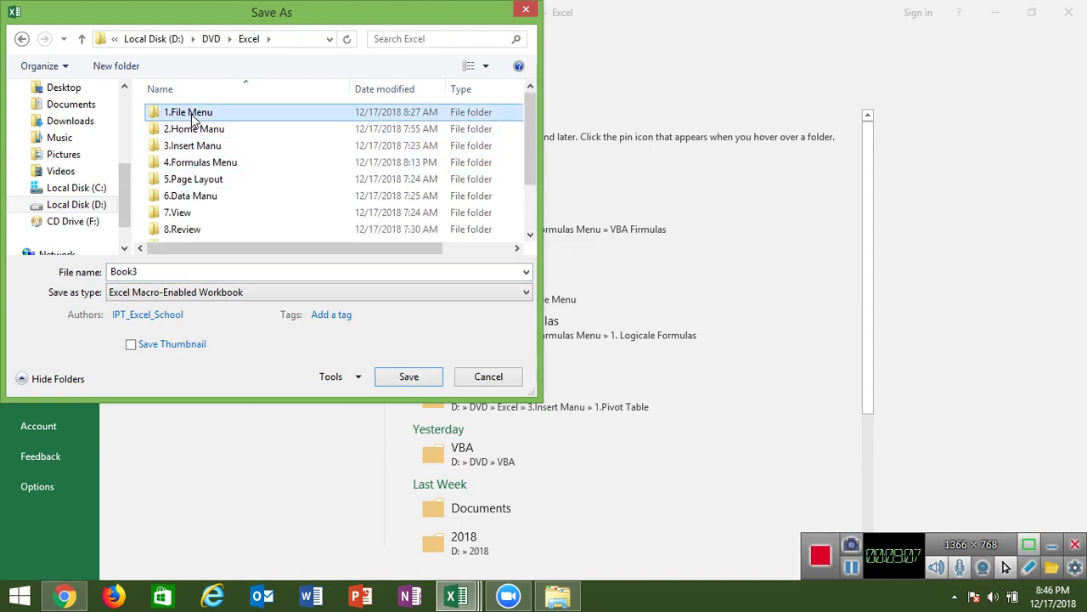
double_click(147, 273)
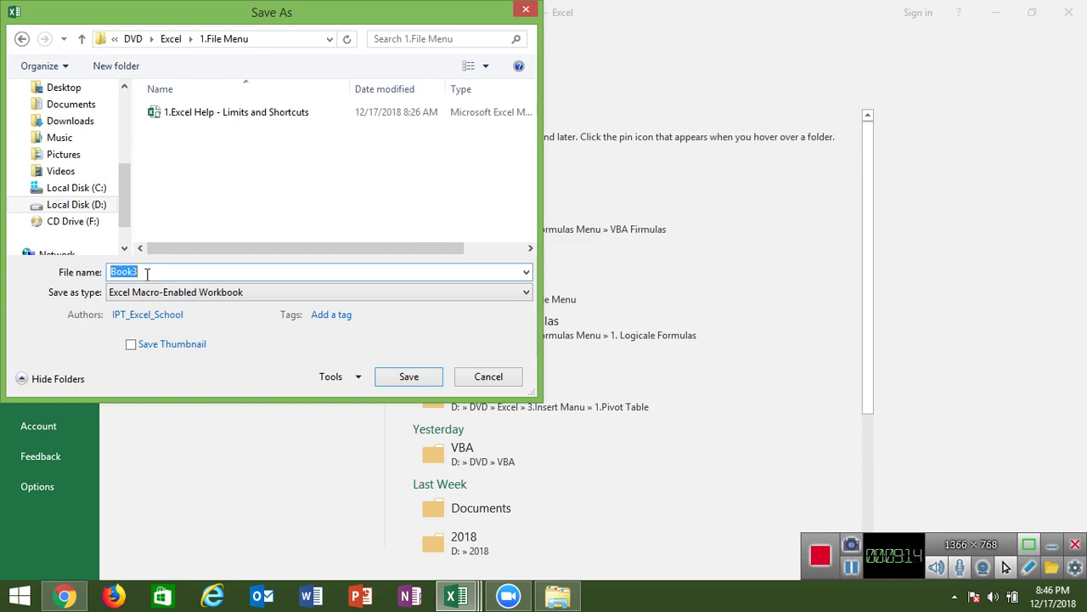
text(3.Cash)
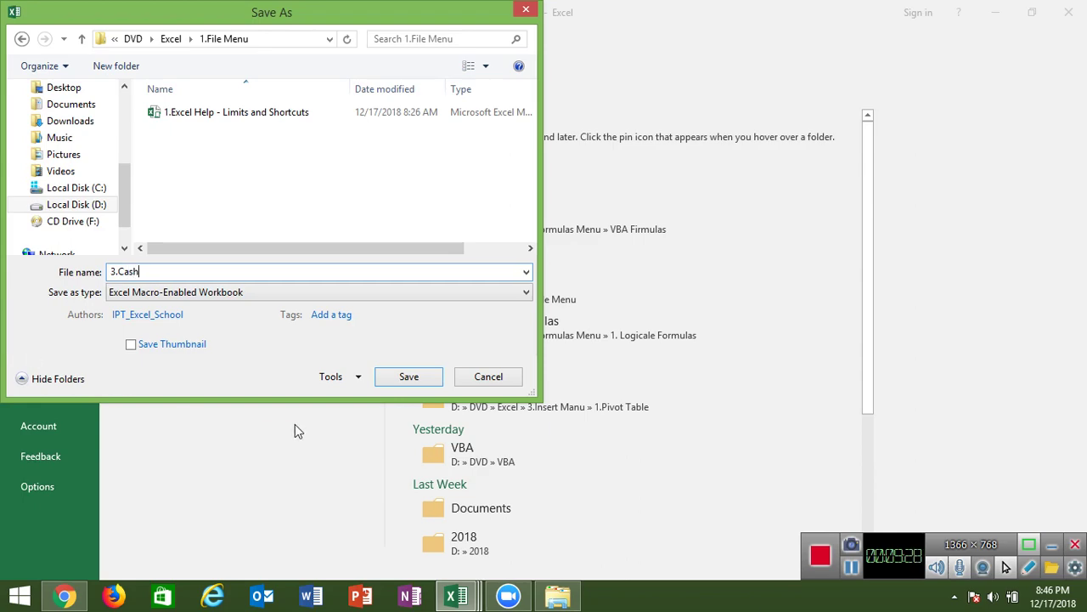
click(410, 376)
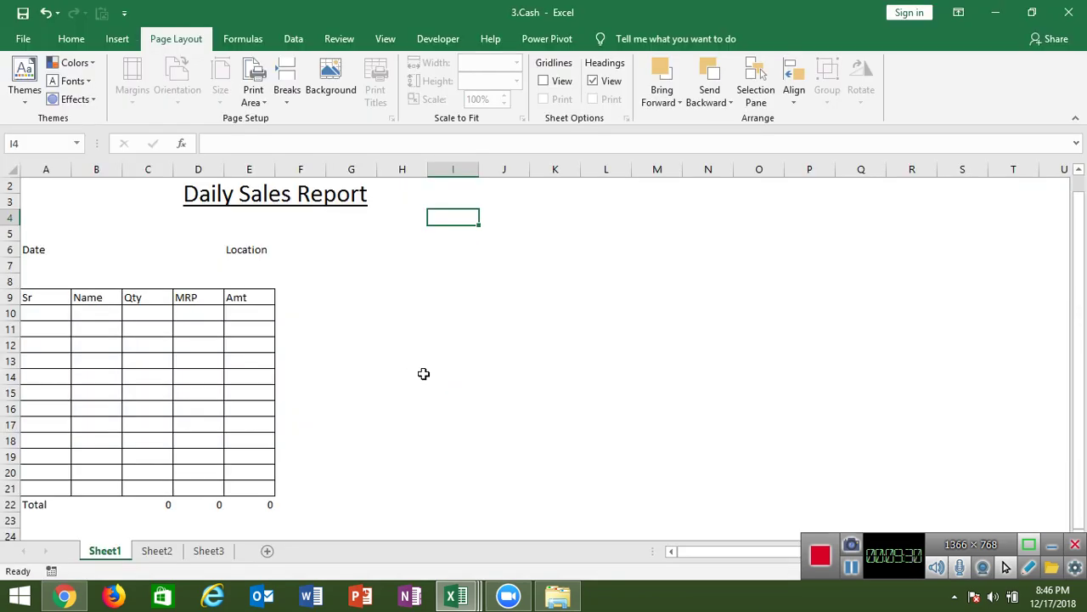
Step: Close 3.Cash, then browse File Explorer to D:\DVD\Excel\1.File Menu and open it
click(1068, 12)
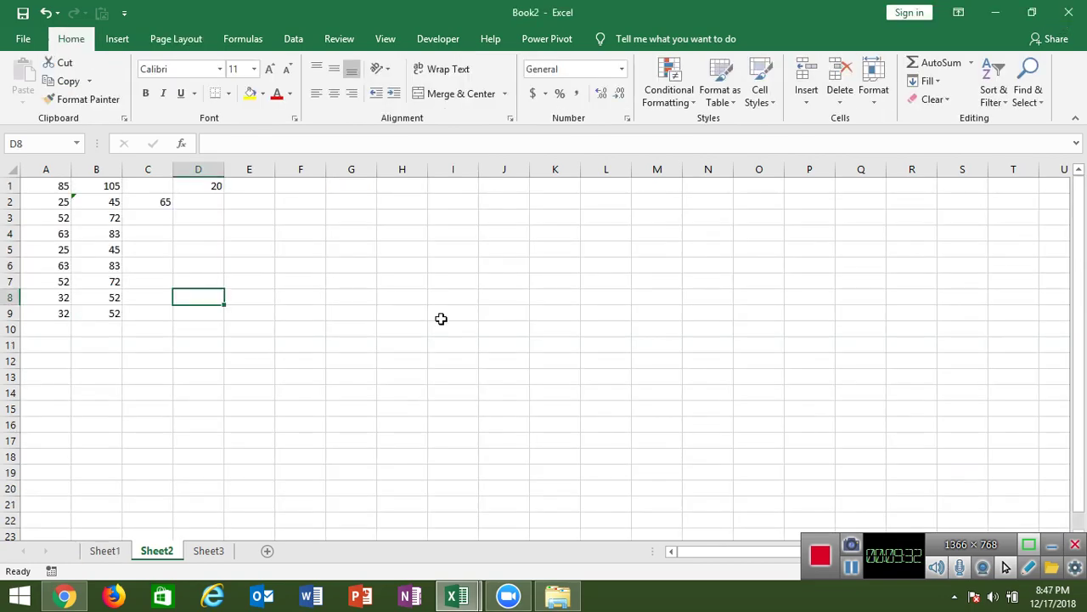
key(super+d)
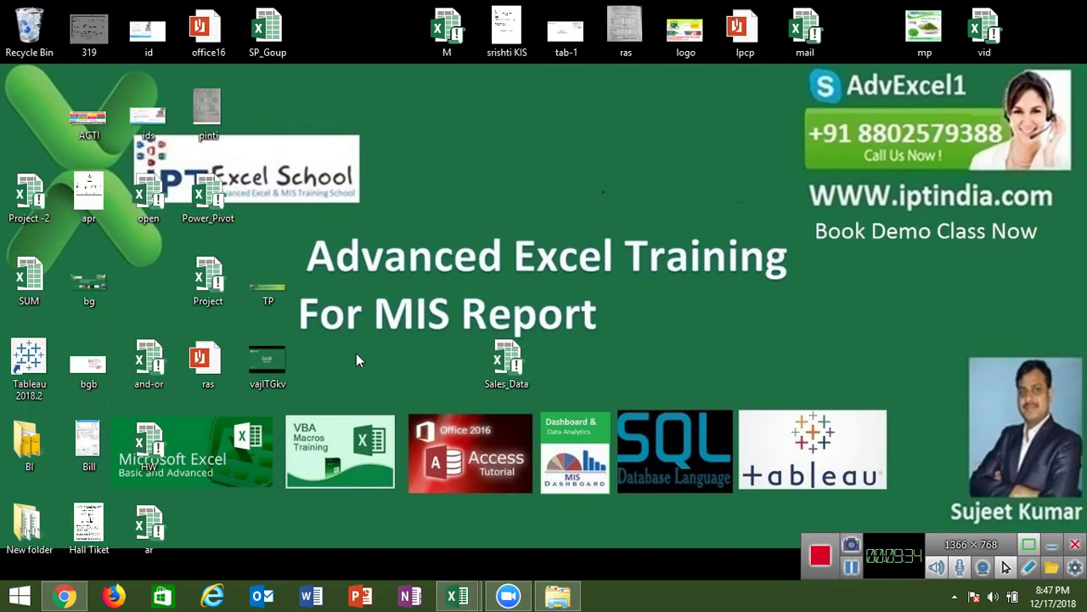
double_click(29, 514)
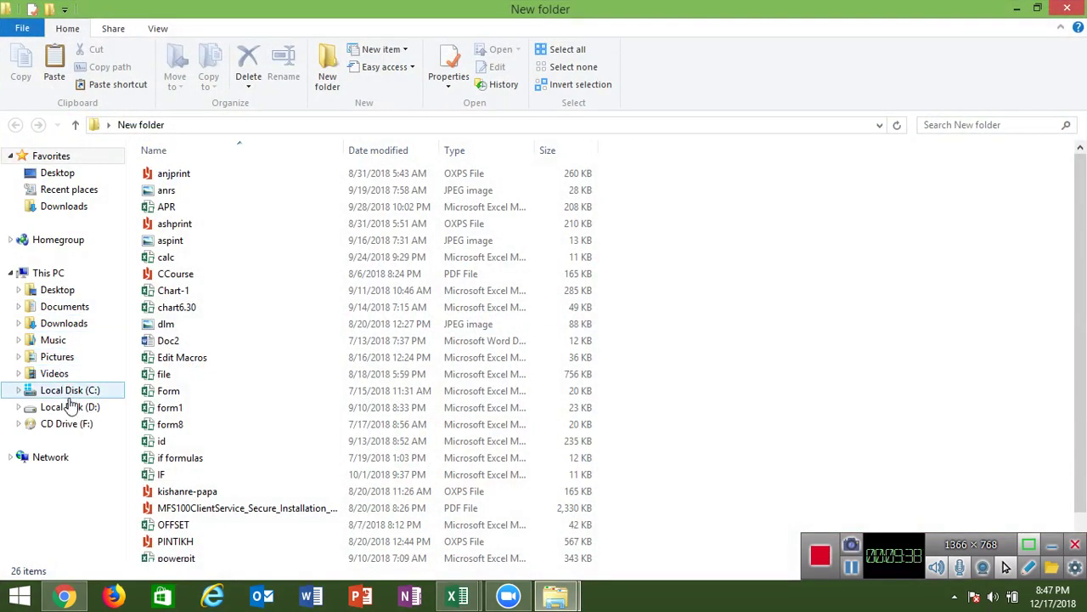
click(70, 408)
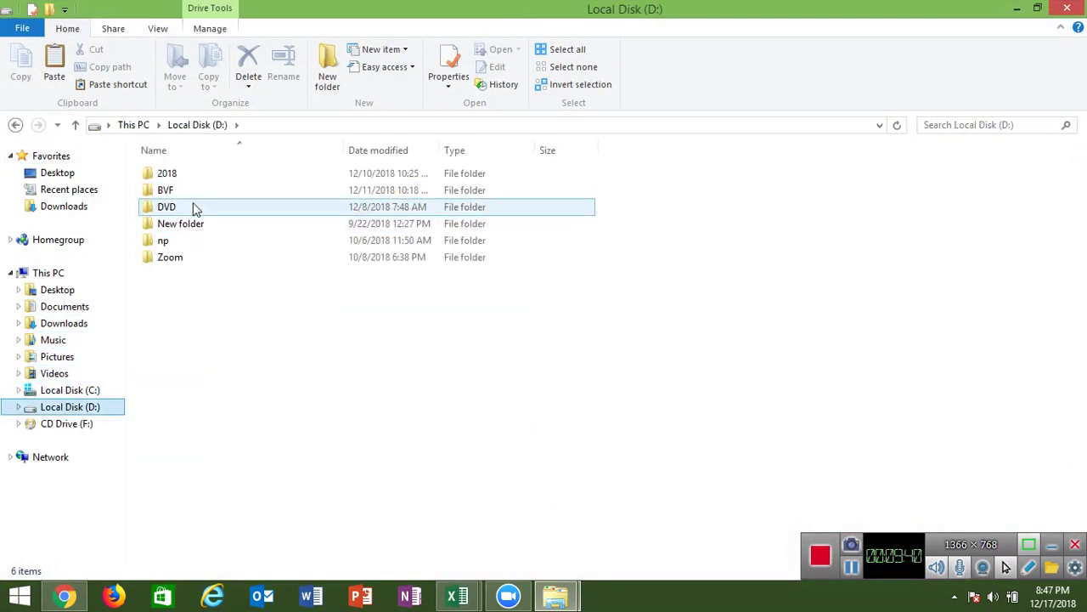
double_click(193, 206)
double_click(193, 206)
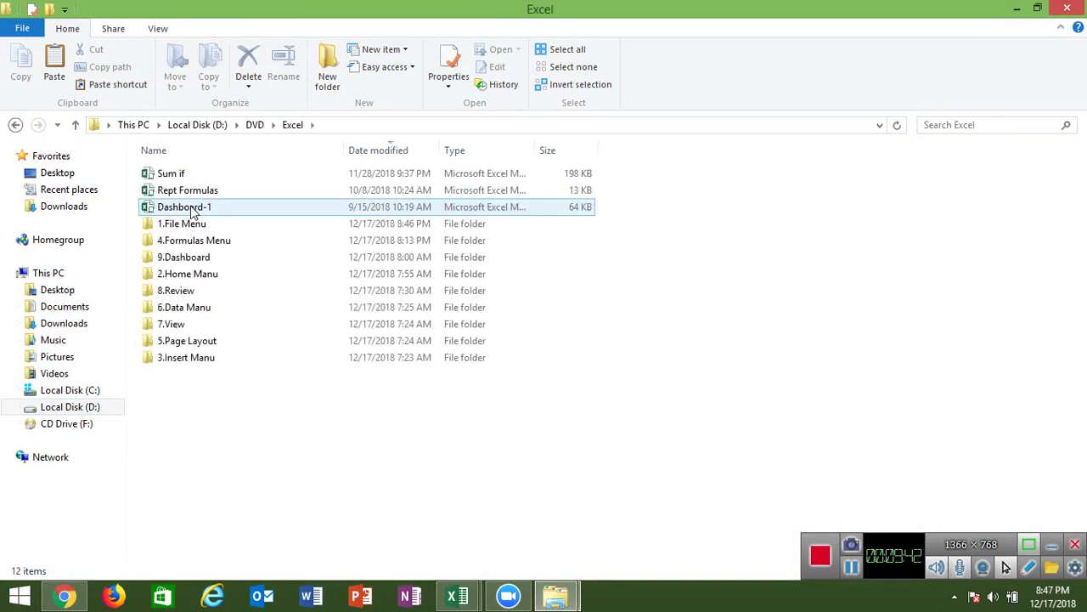
double_click(183, 223)
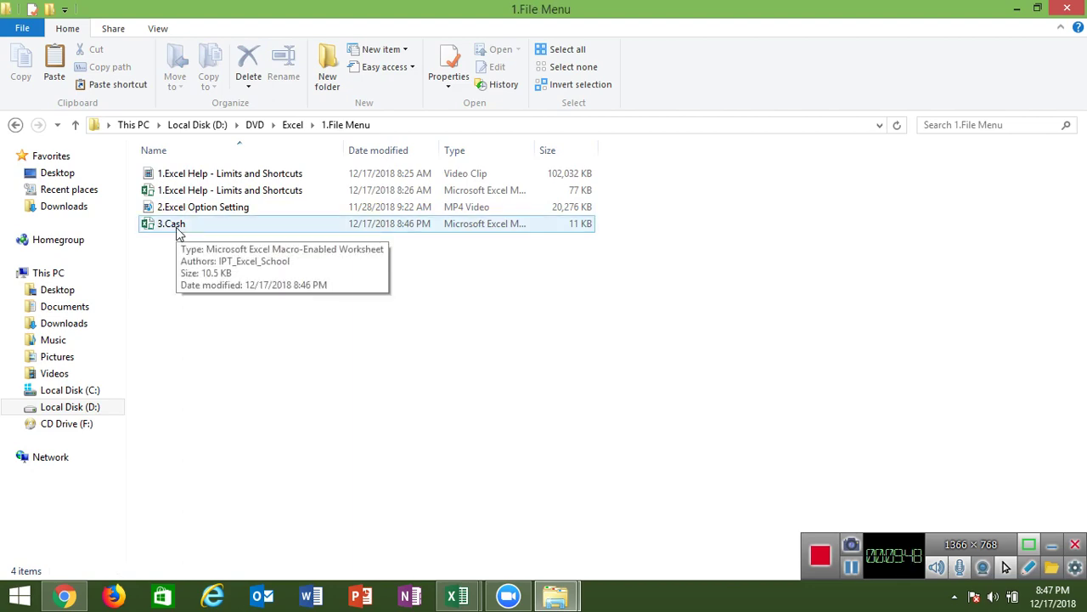
click(177, 228)
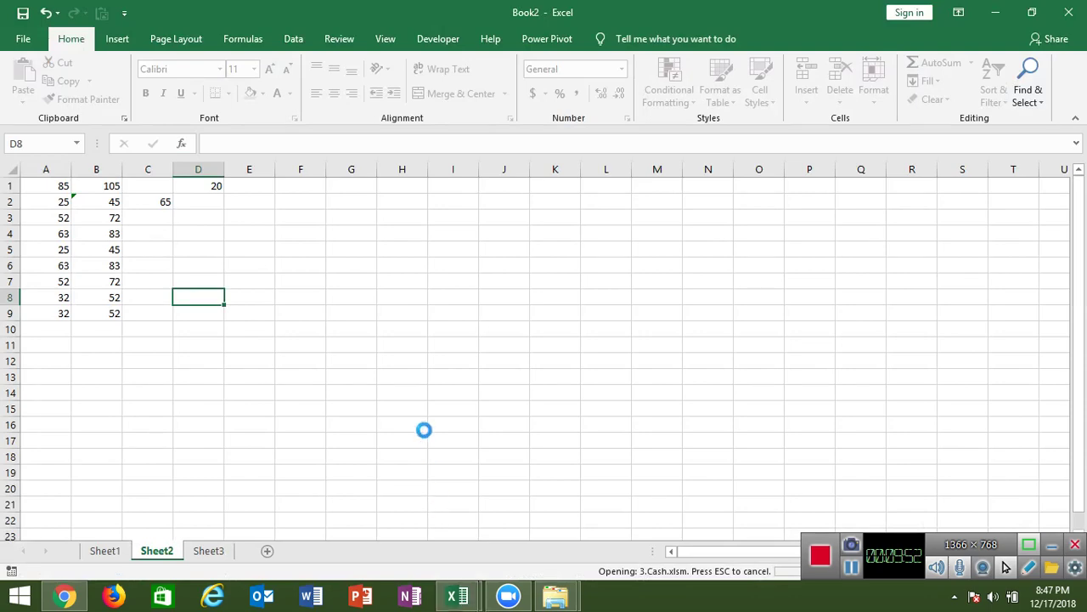
Step: Save the 3.Cash workbook as an Excel Template in D:\DVD\Excel\1.File Menu
click(23, 38)
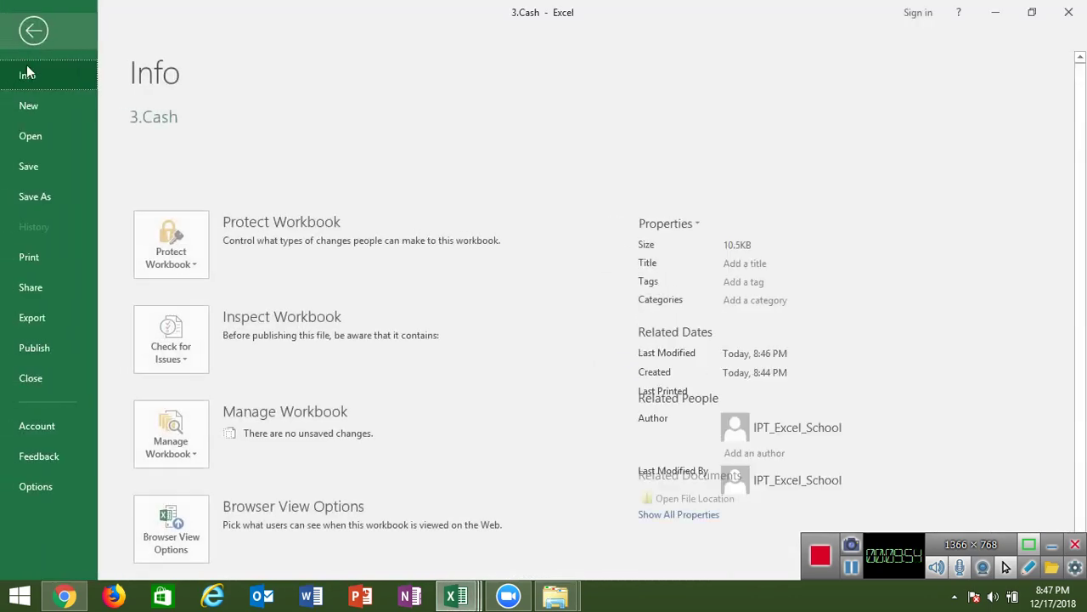
click(37, 195)
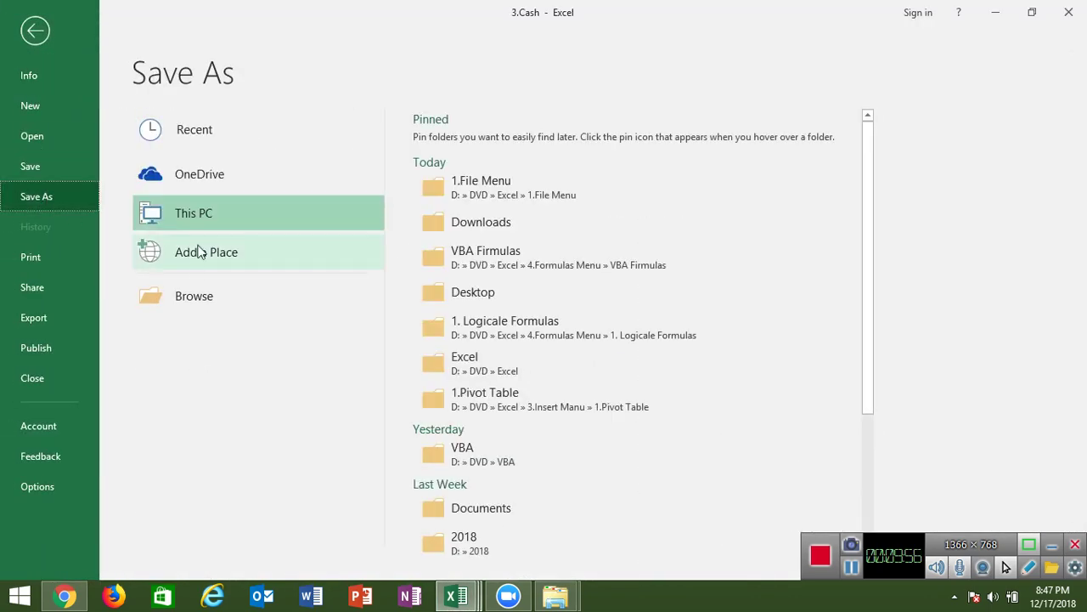
click(194, 296)
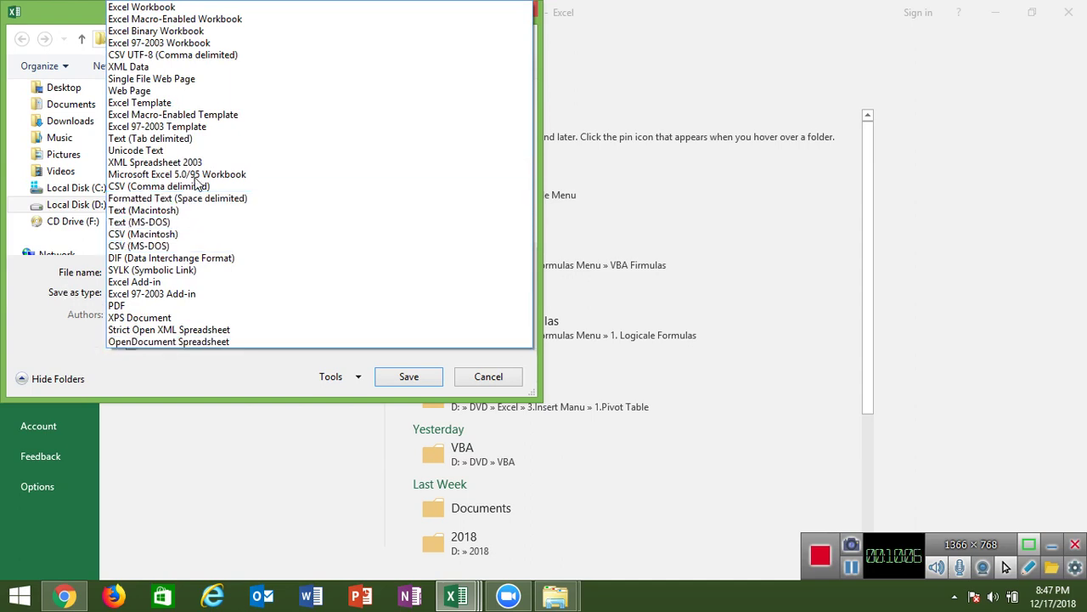
click(189, 102)
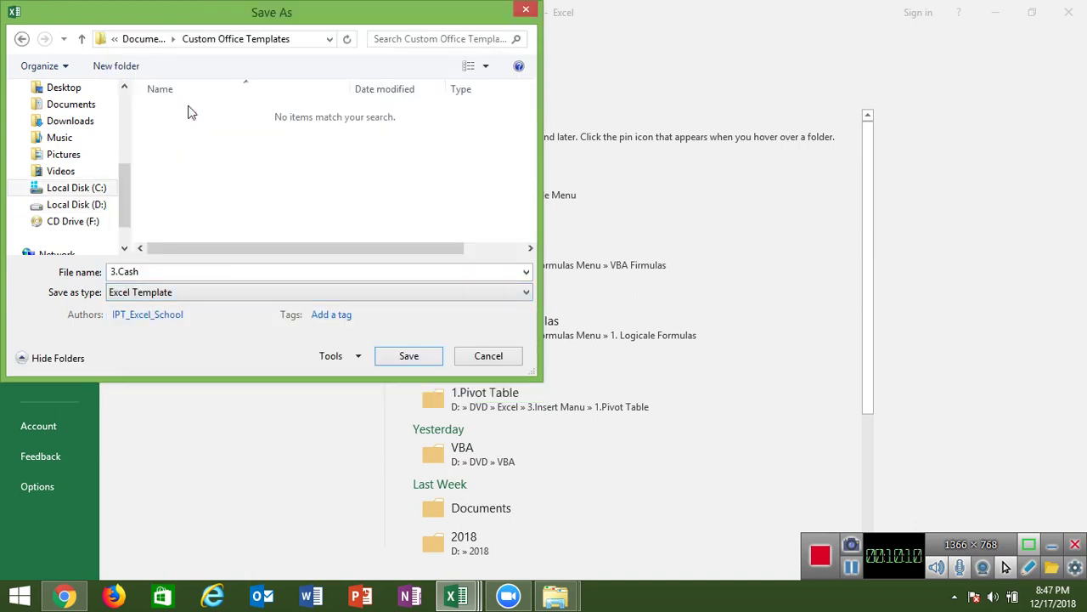
click(77, 206)
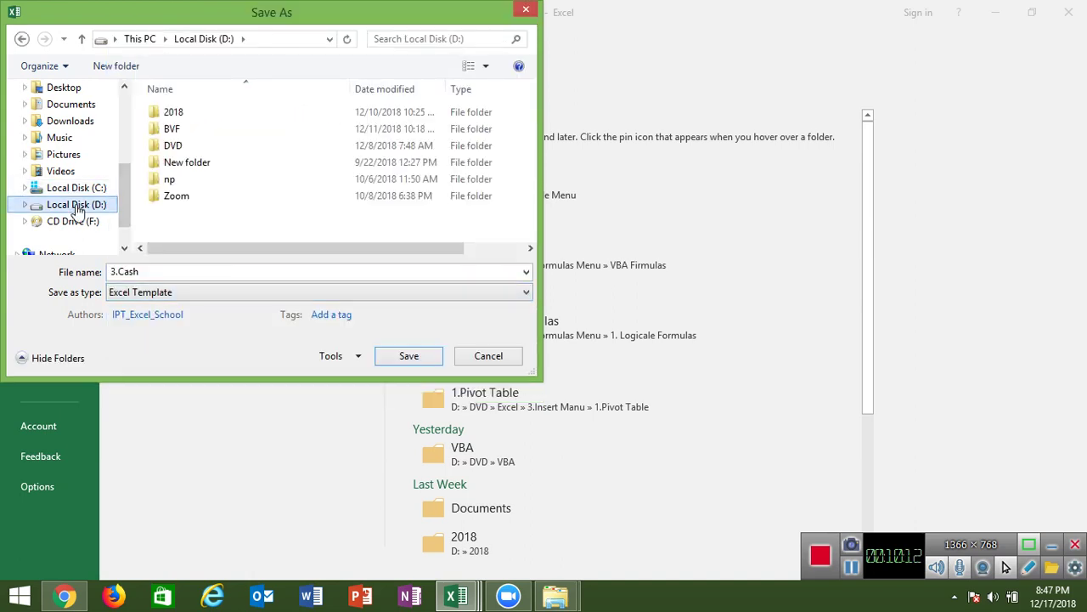
click(174, 147)
double_click(176, 147)
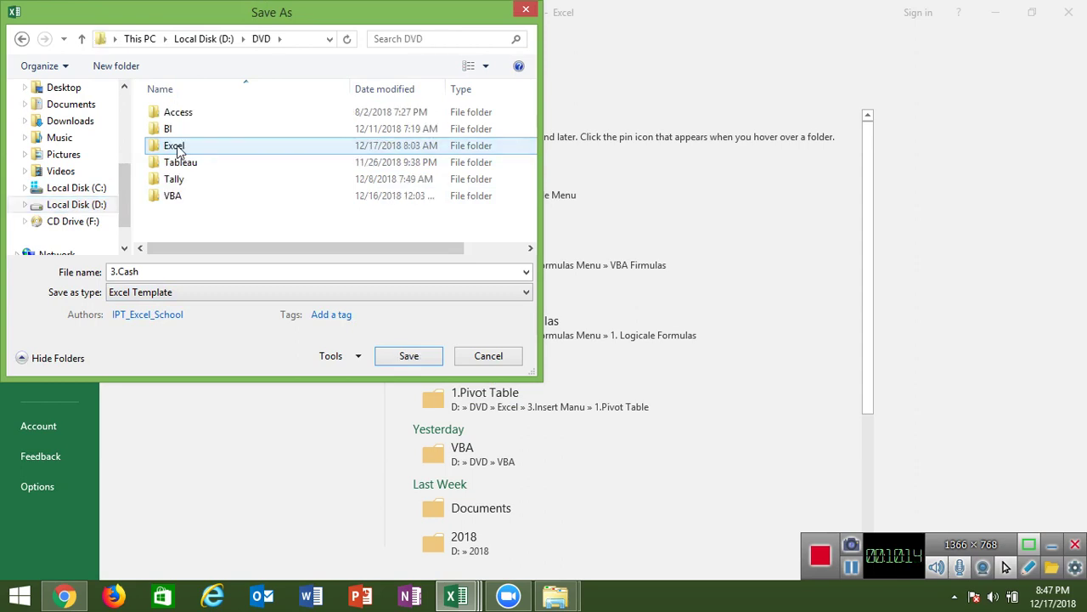
double_click(174, 146)
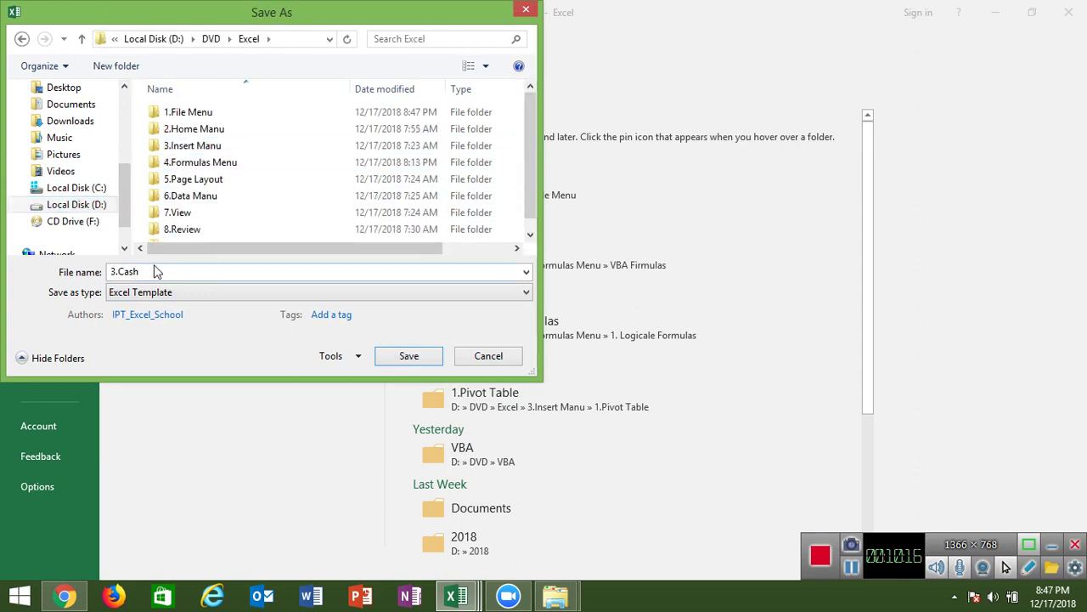
click(191, 113)
double_click(191, 117)
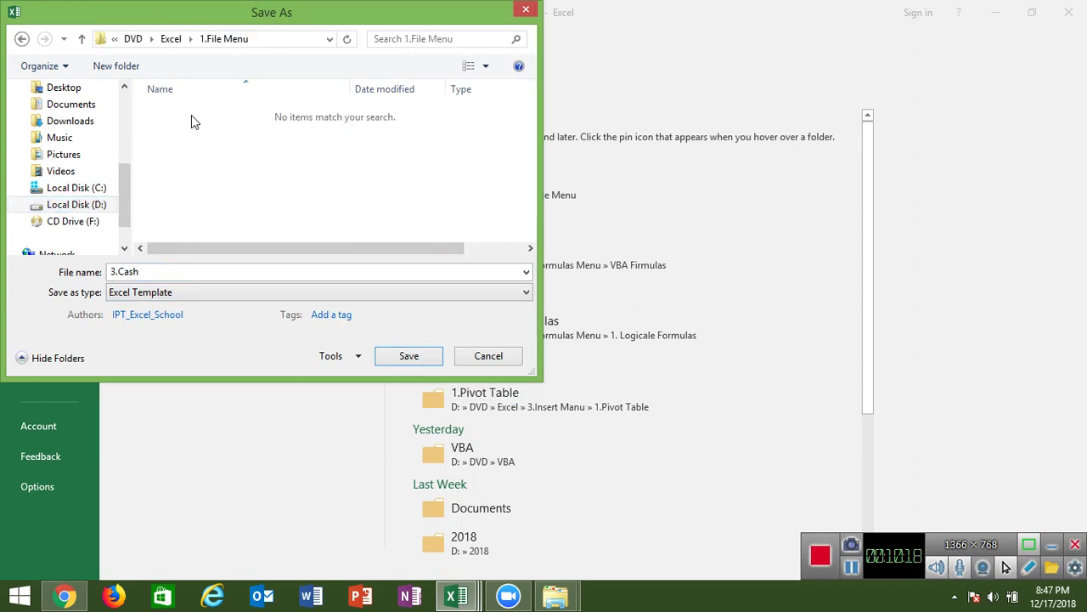
click(395, 363)
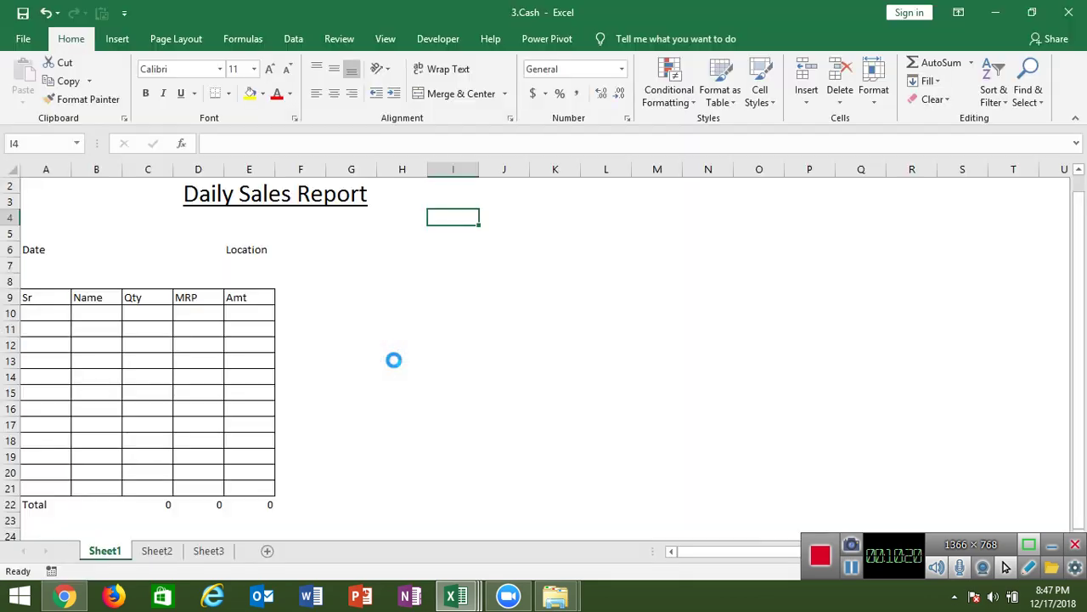
Step: Close 3.Cash and start a new workbook from the 3.Cash template in File Explorer
click(1084, 24)
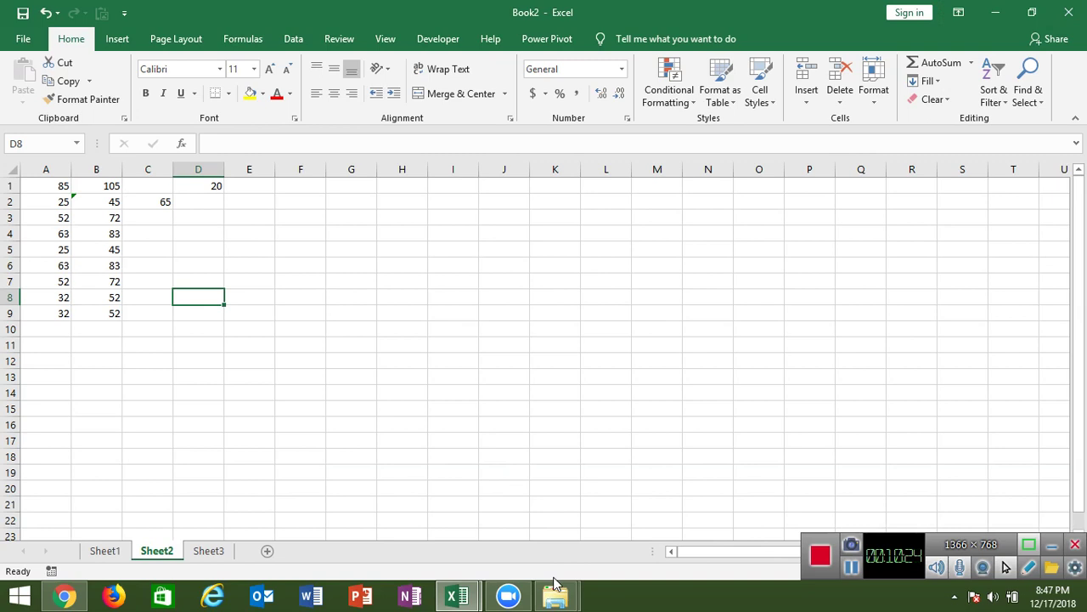
mouse_move(555, 595)
click(597, 533)
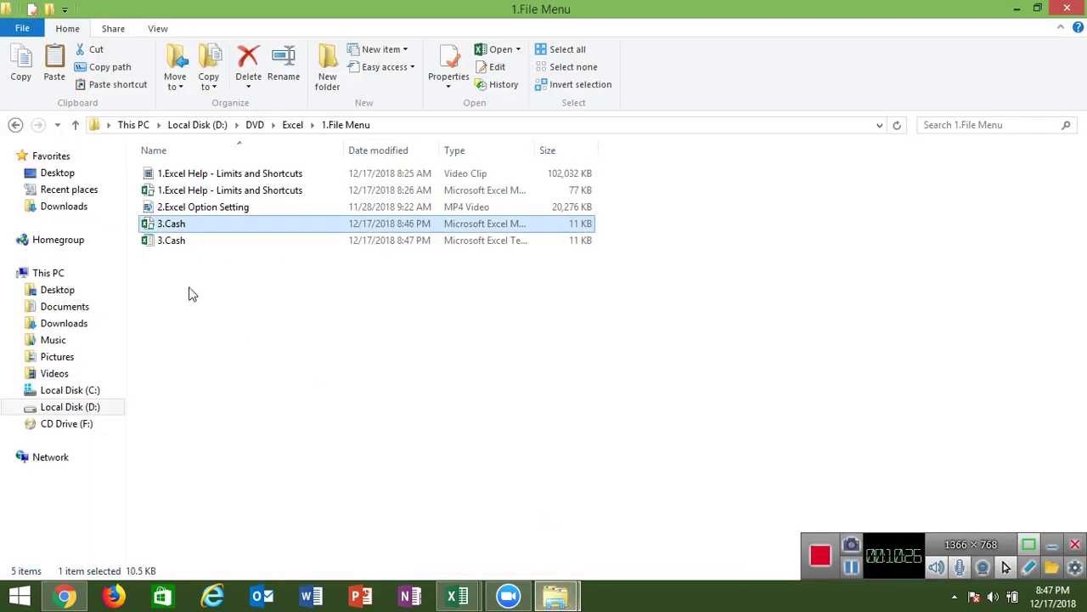
click(155, 244)
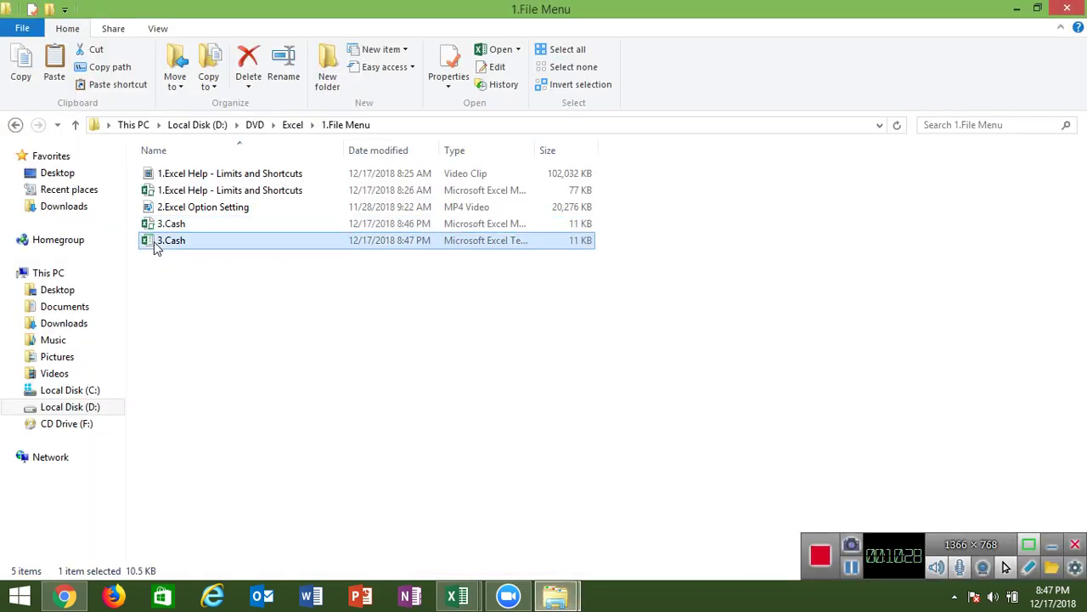
double_click(155, 245)
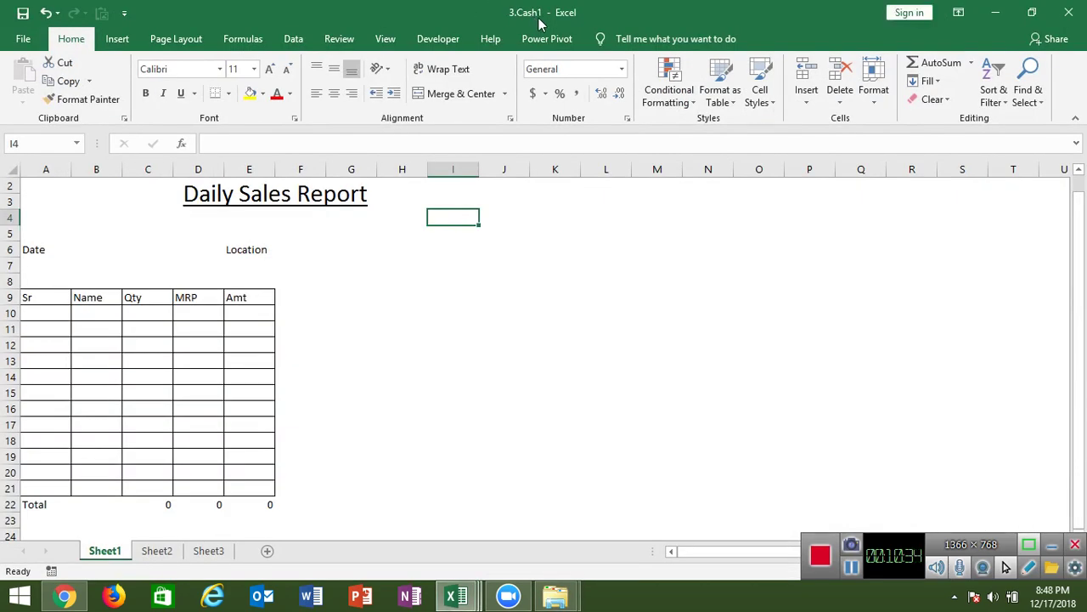
Step: Close the 3.Cash2 and Book2 workbooks without saving, then close File Explorer
key(alt+Tab)
key(alt+Tab)
key(alt+Tab)
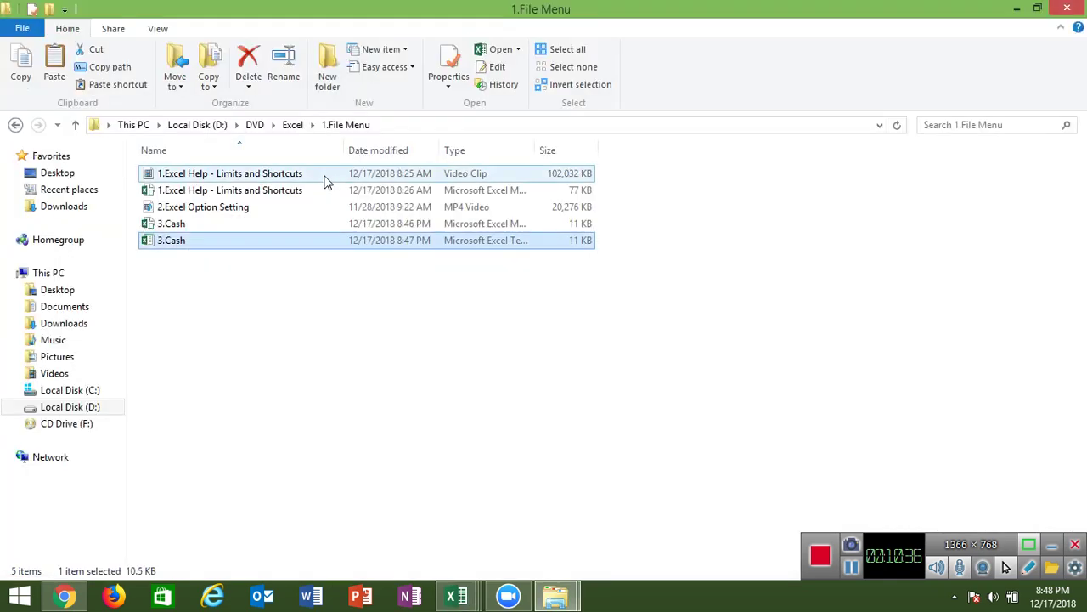
key(alt+Tab)
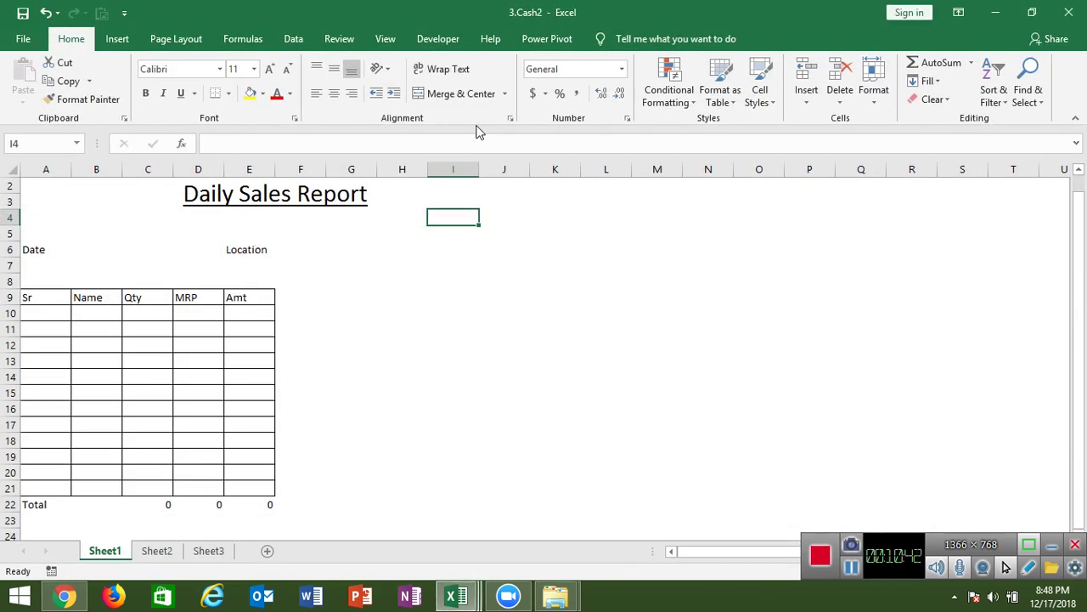
click(1079, 12)
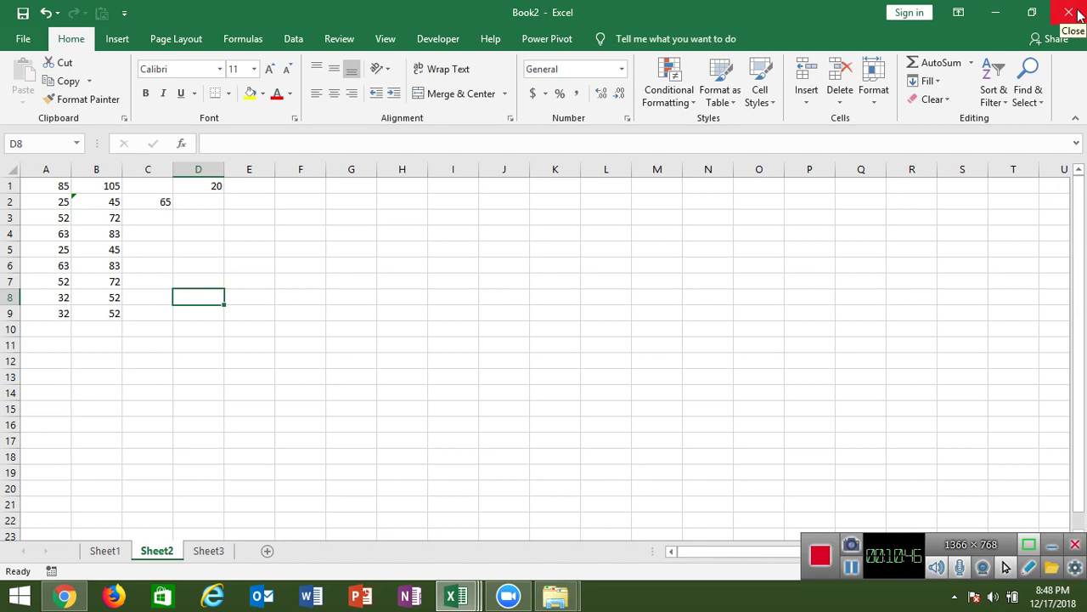
click(1079, 12)
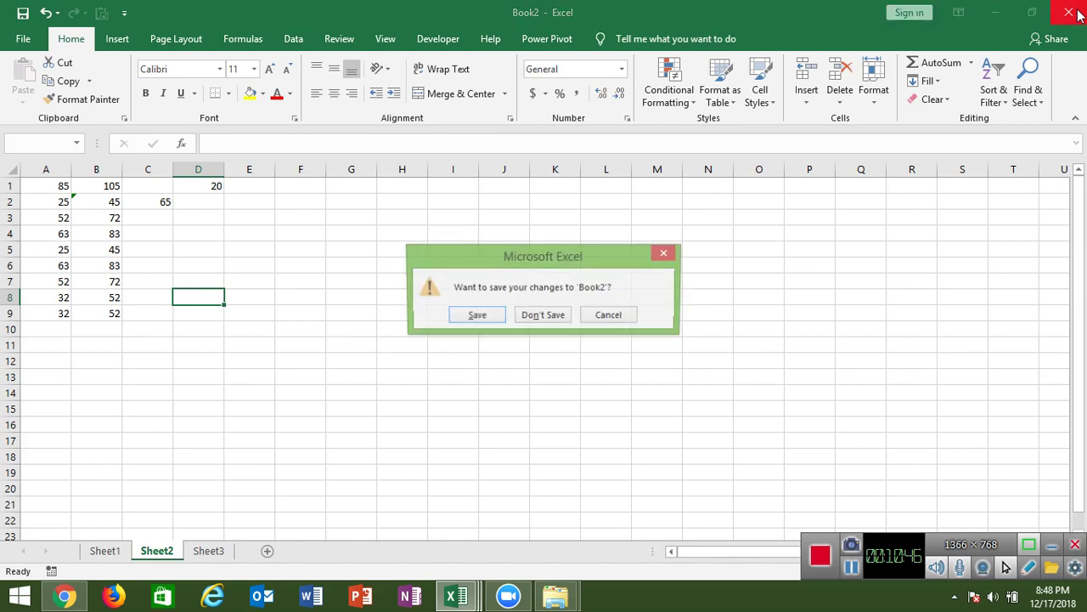
click(556, 318)
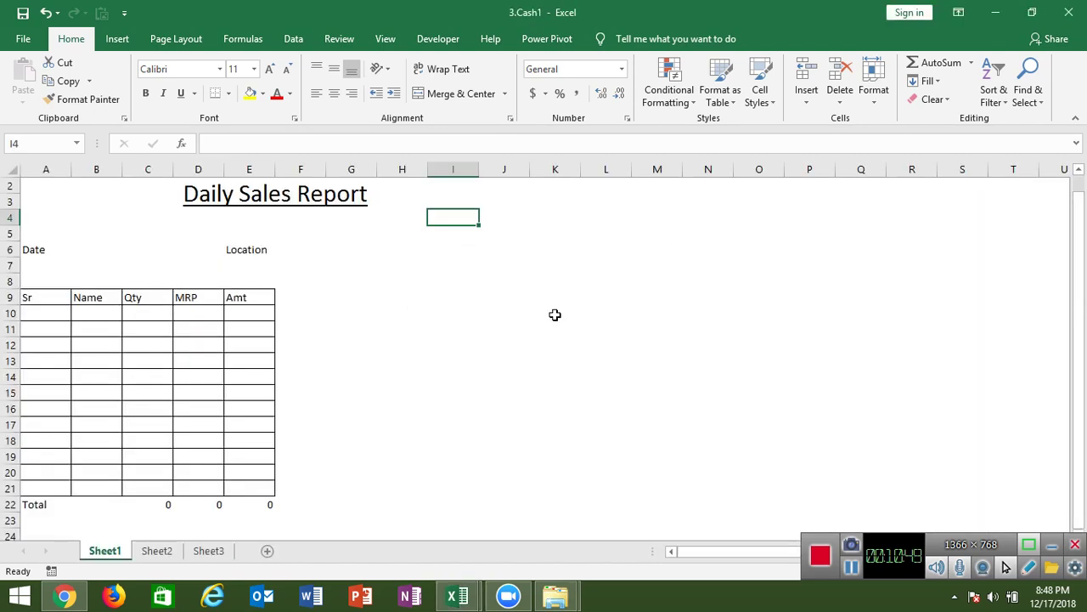
click(1067, 12)
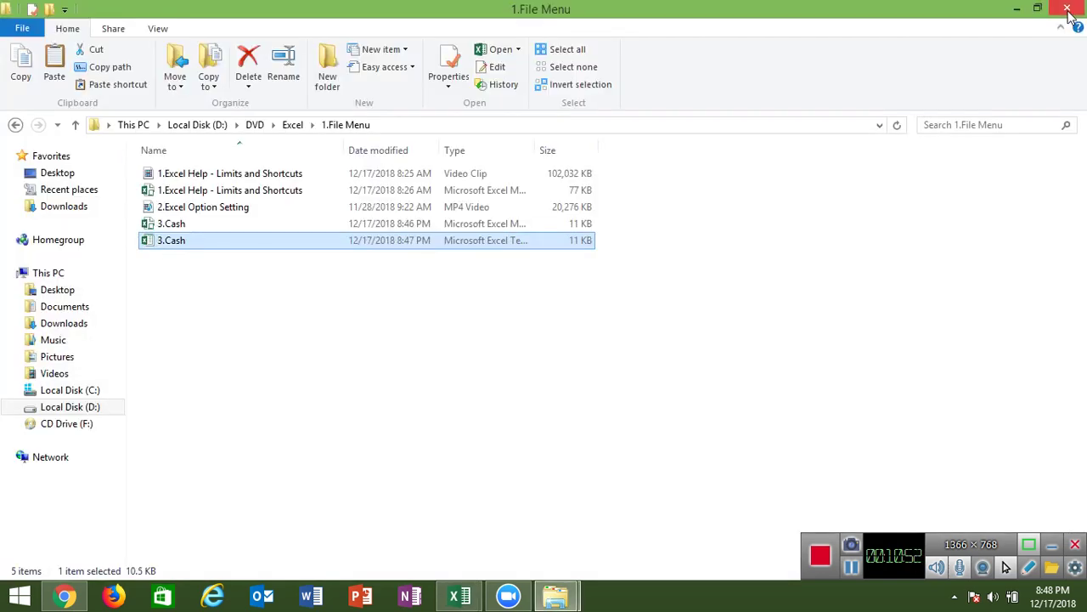
click(1068, 11)
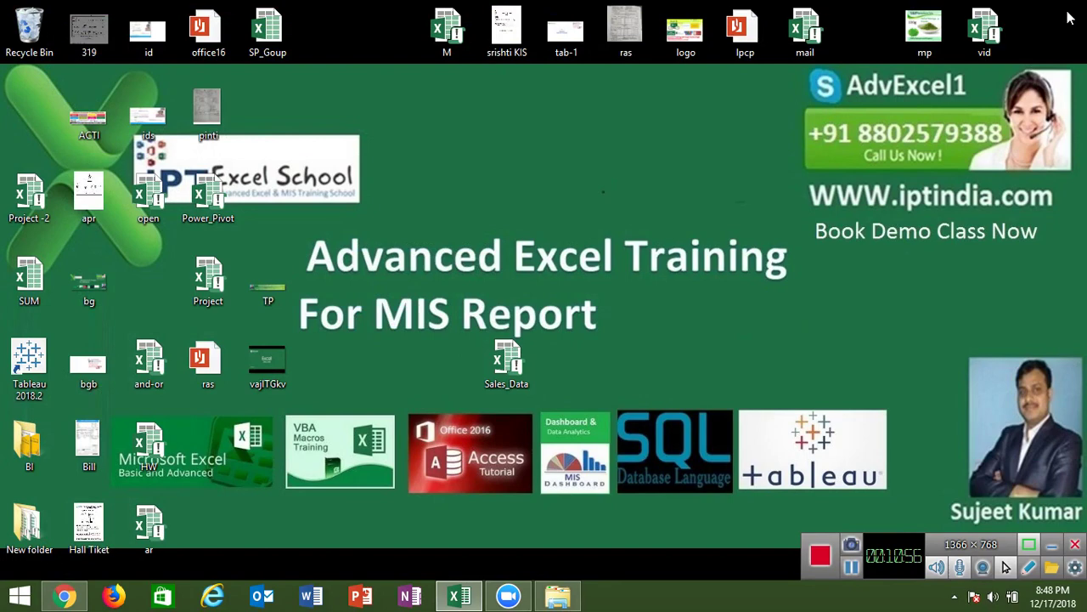
Step: Select the Project workbook on the desktop and refresh the desktop
click(192, 308)
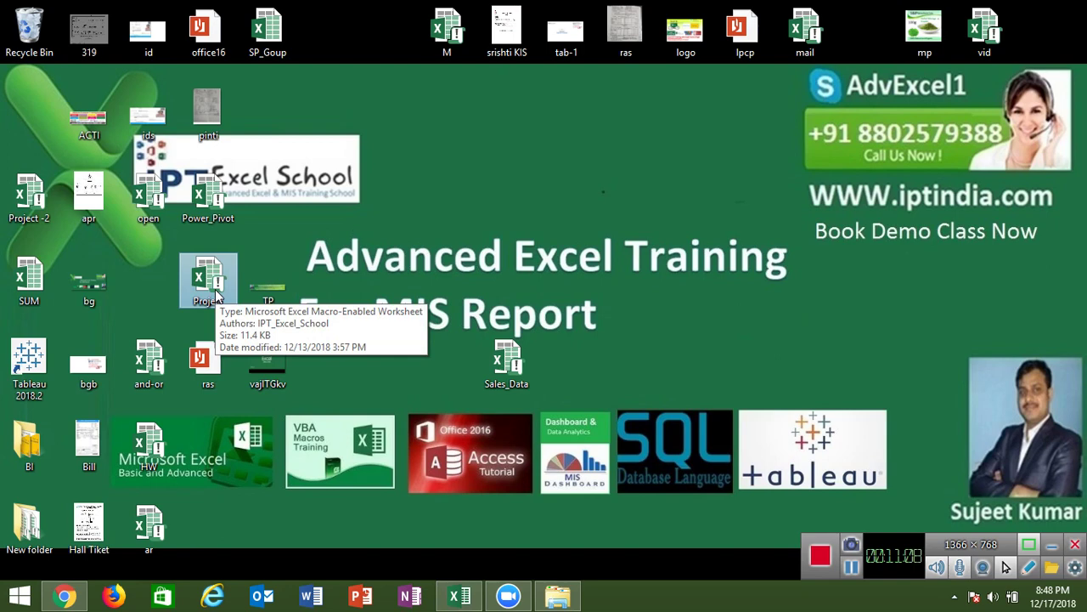
right_click(452, 193)
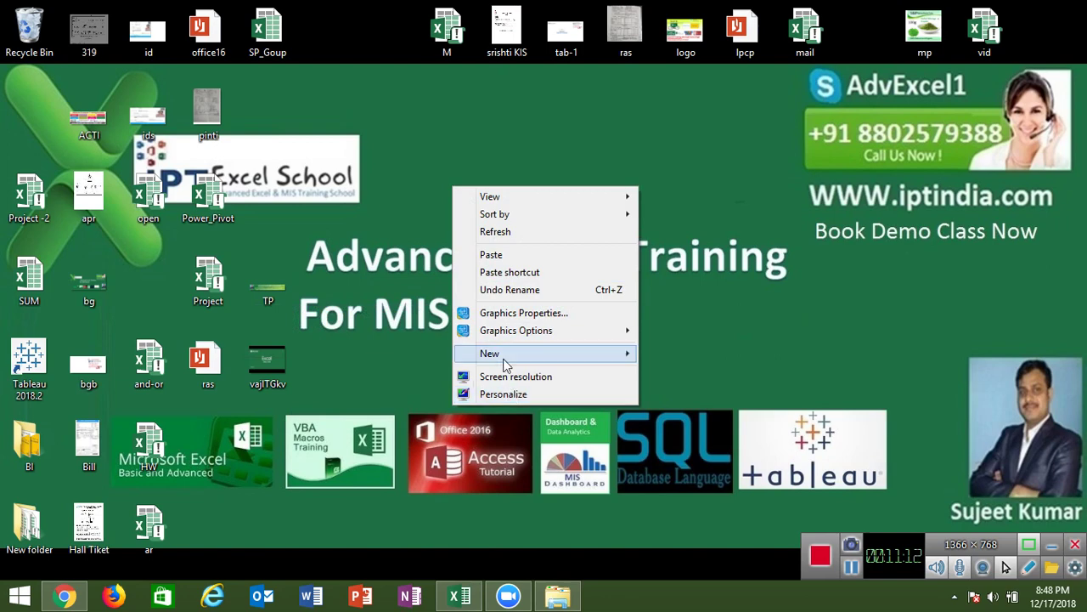
click(498, 238)
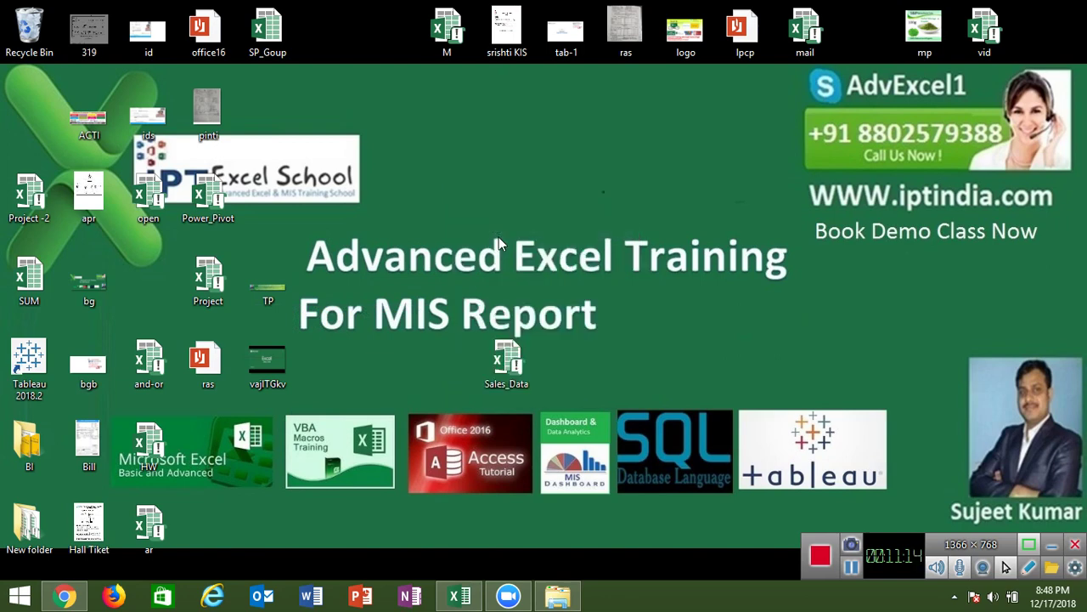
Step: Open the Project workbook's Properties at the Details tab
right_click(203, 285)
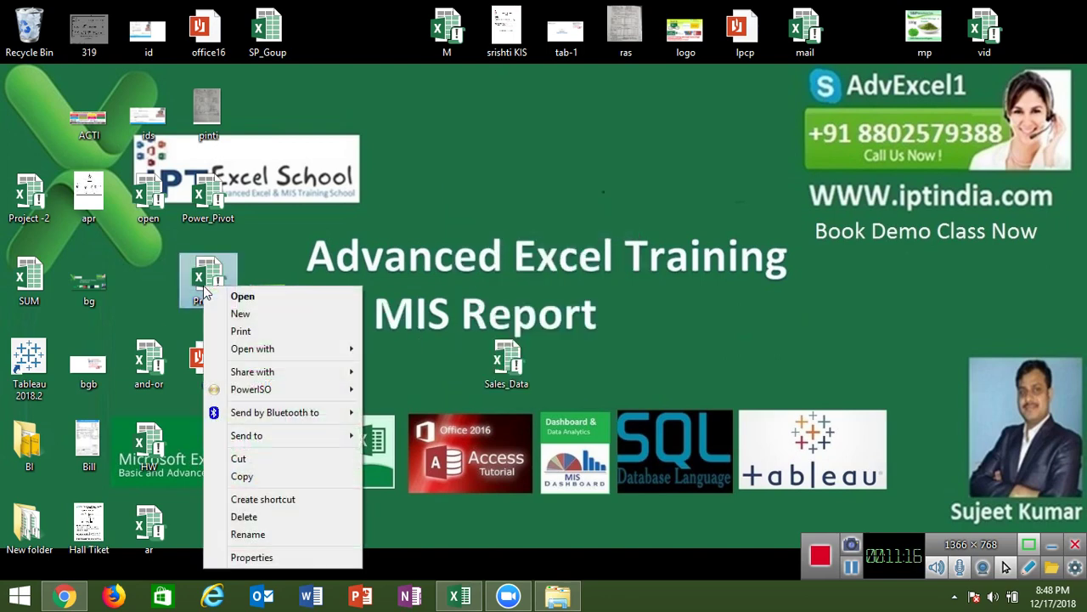
click(284, 557)
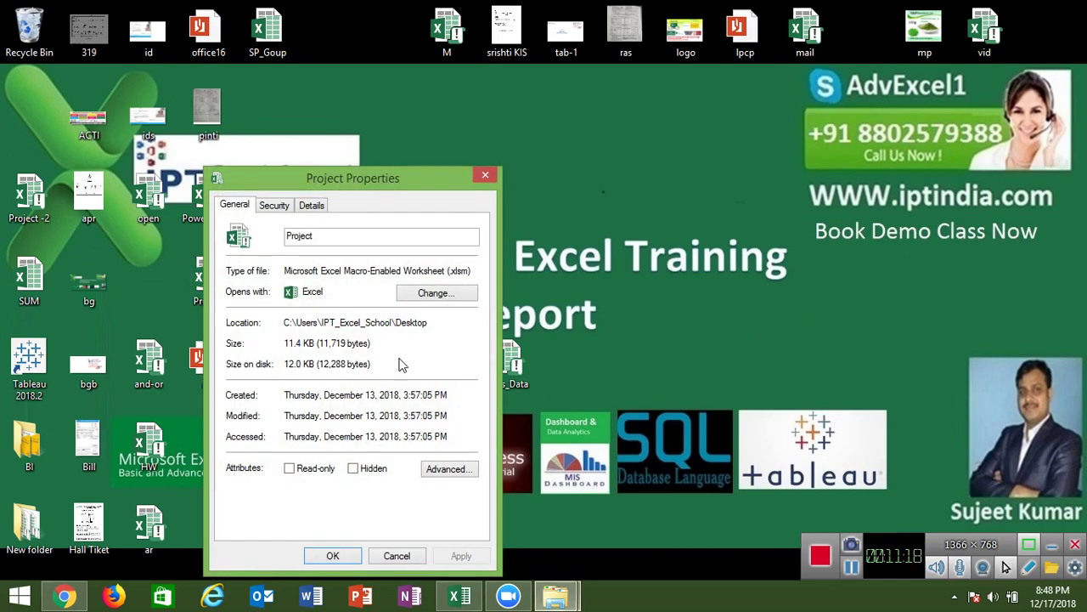
click(310, 208)
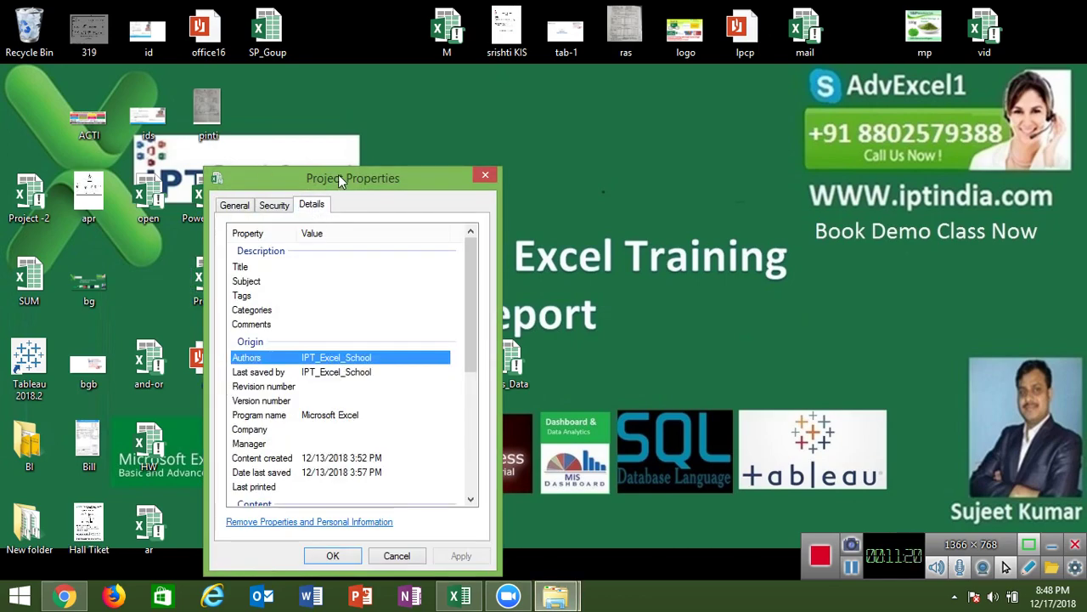
mouse_move(338, 174)
mouse_down()
mouse_move(490, 135)
mouse_move(475, 129)
mouse_up()
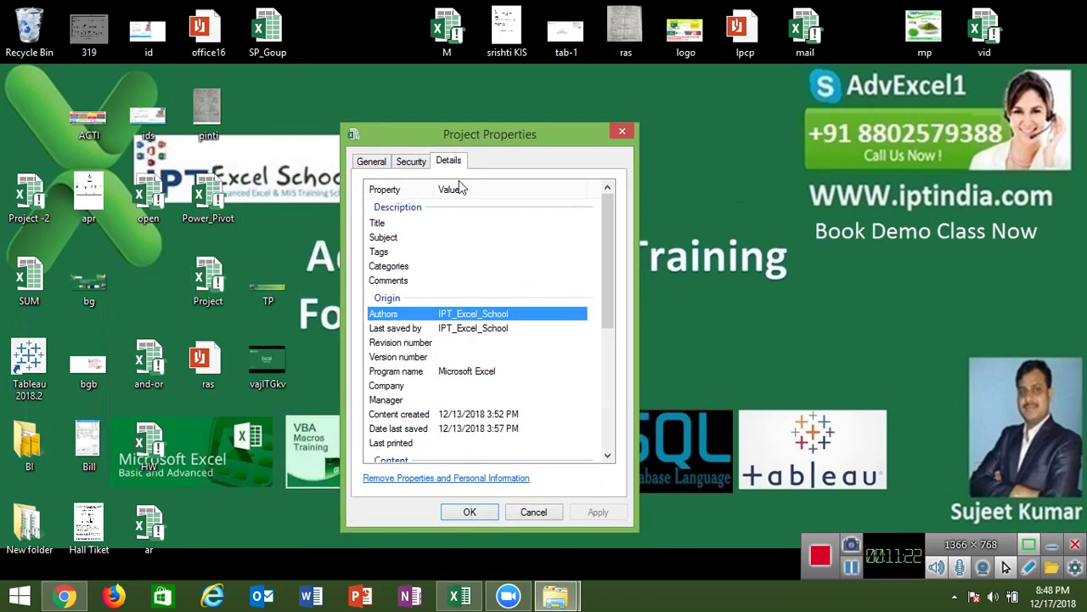
Step: Set Title 'VBA Loop Project', Subject '3 to 5 Batch Live Project' and Tags for, do, programming, then apply
click(449, 222)
text(VBA )
text(Loop P)
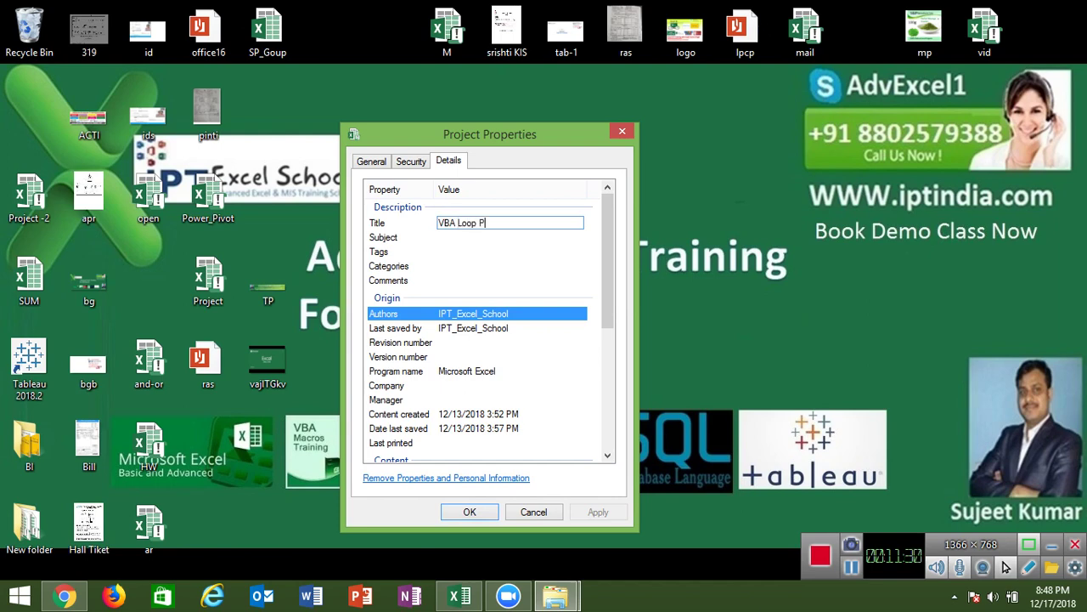
text(ro)
text(ject)
click(451, 237)
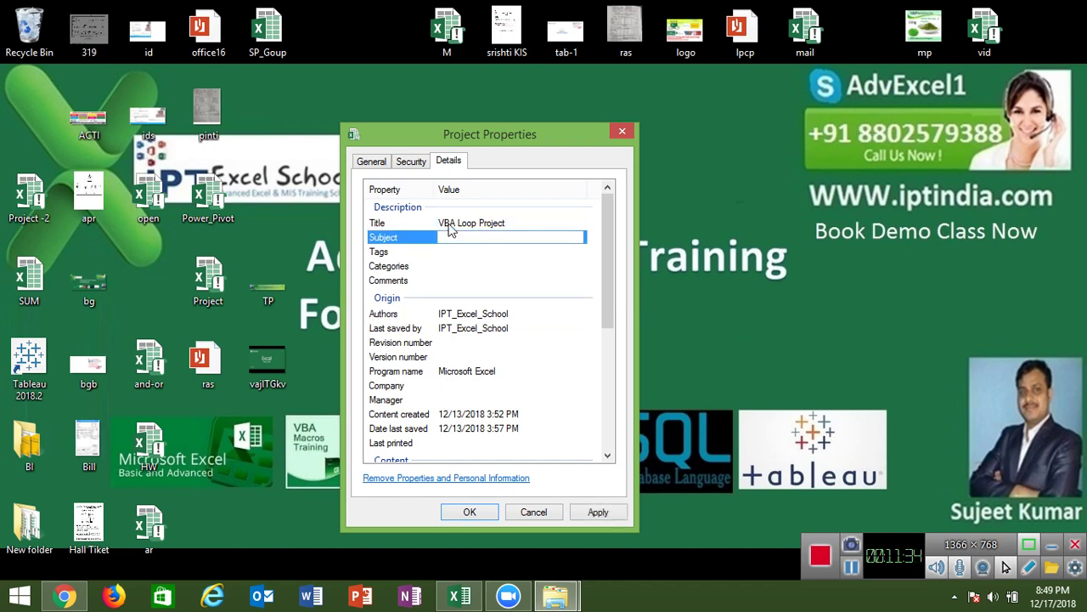
text(3 to )
text(5 )
text(Batch L)
text(ive)
text( Project)
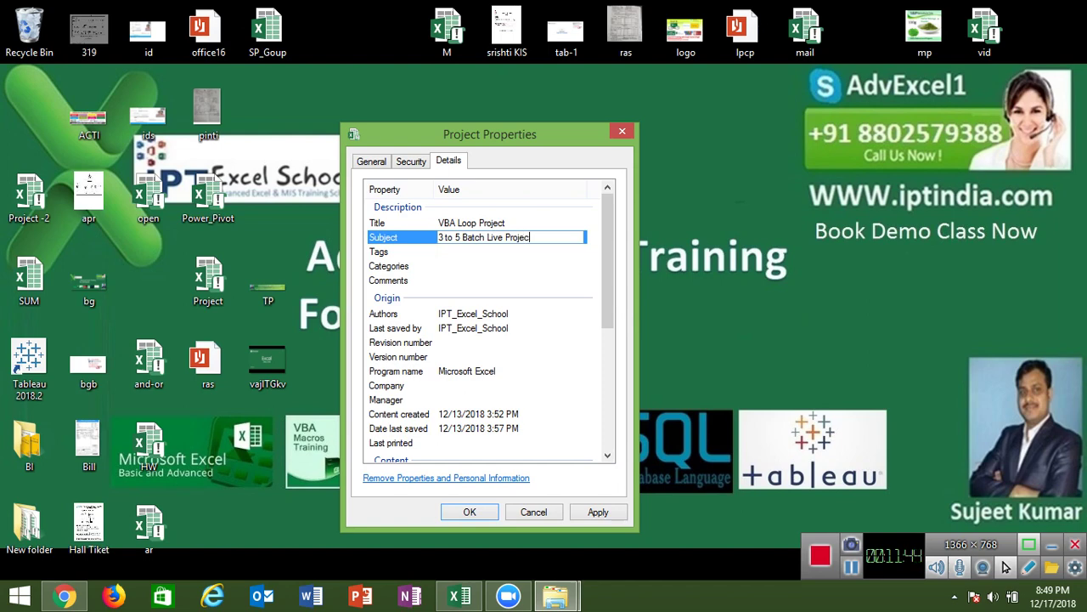
key(Tab)
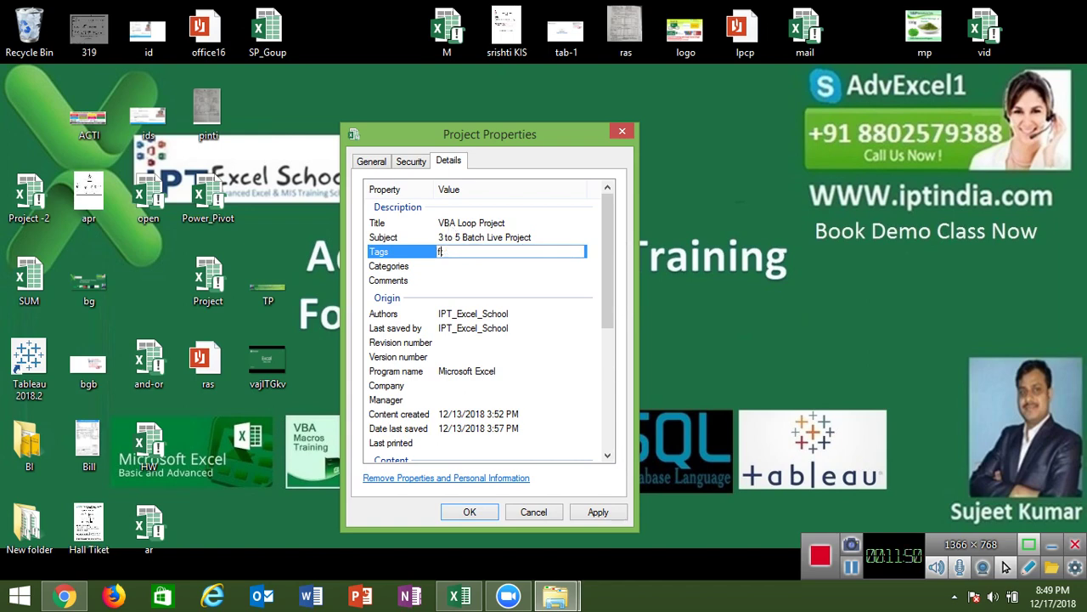
text(for;)
text(do;)
text(pr)
text(o)
text(g;)
text(r)
text(amming)
click(469, 280)
click(470, 266)
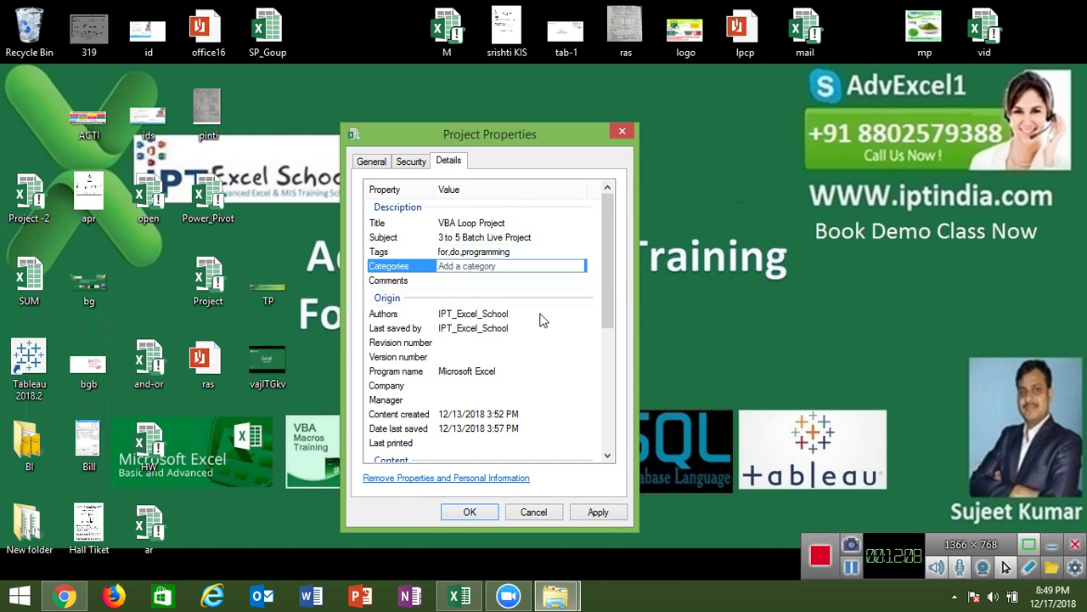
click(605, 513)
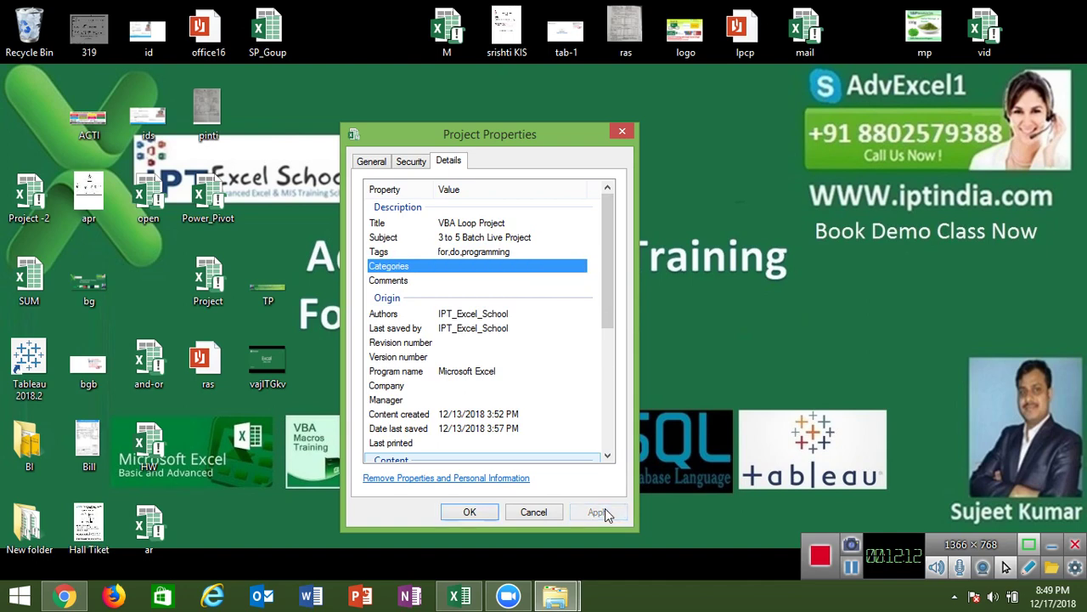
click(486, 513)
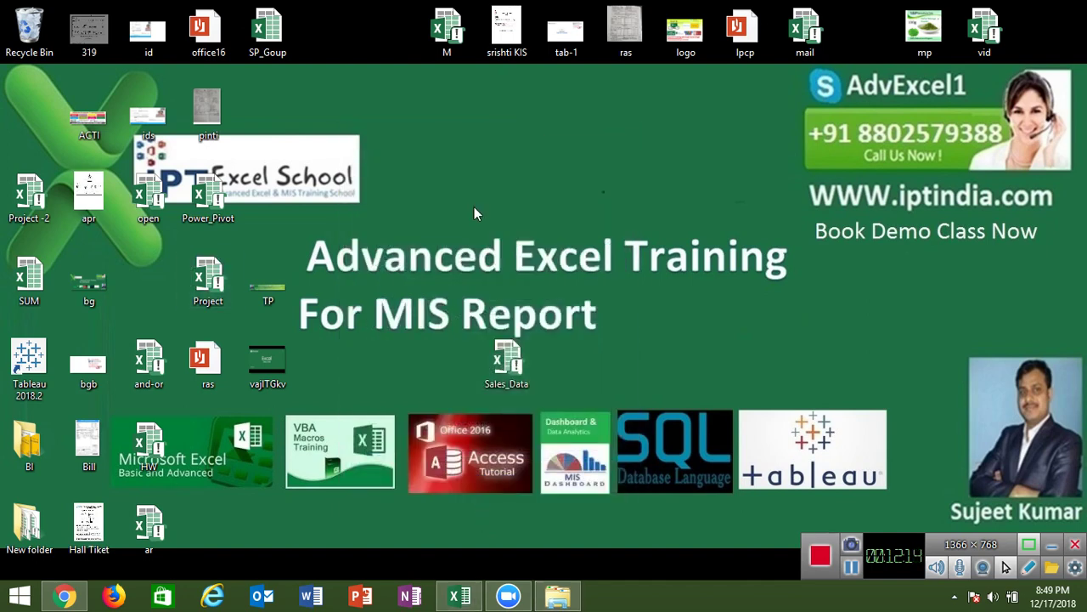
Step: Refresh the desktop, then search the Desktop folder in File Explorer for 'for'
right_click(474, 206)
click(517, 255)
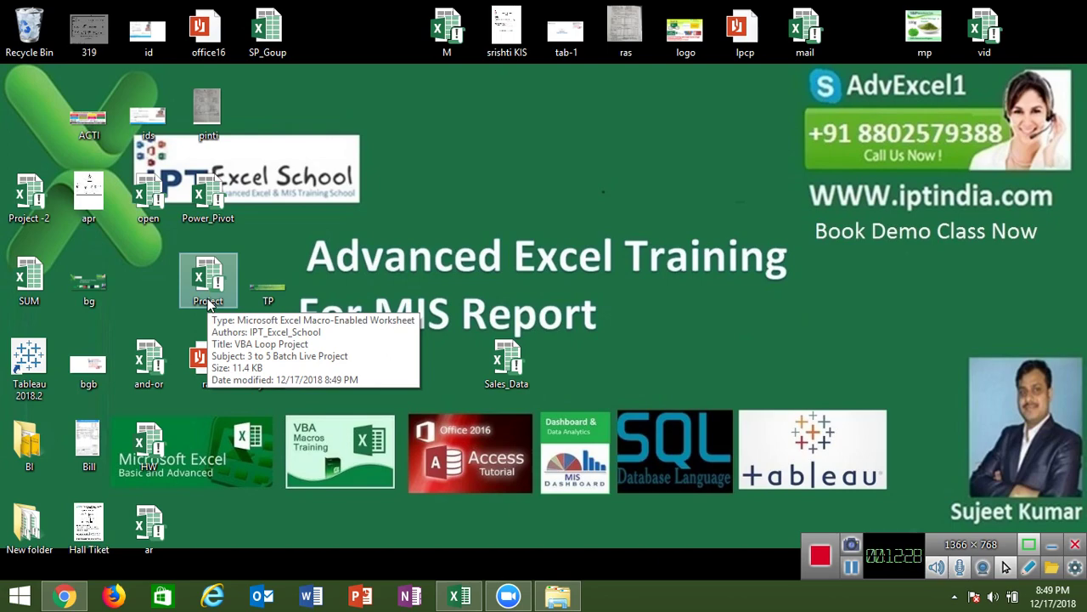
double_click(47, 527)
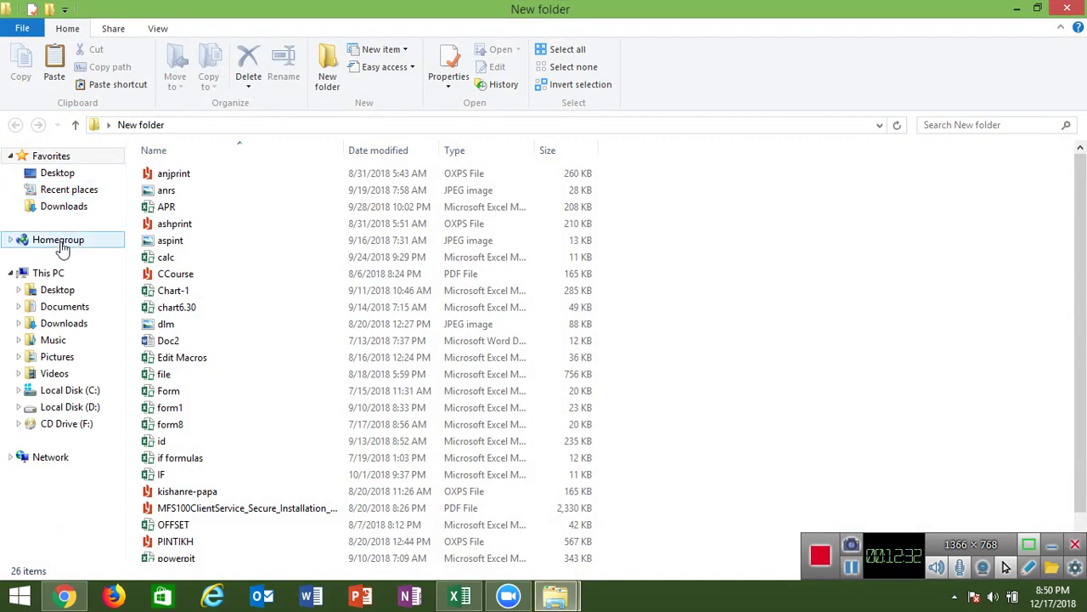
click(60, 290)
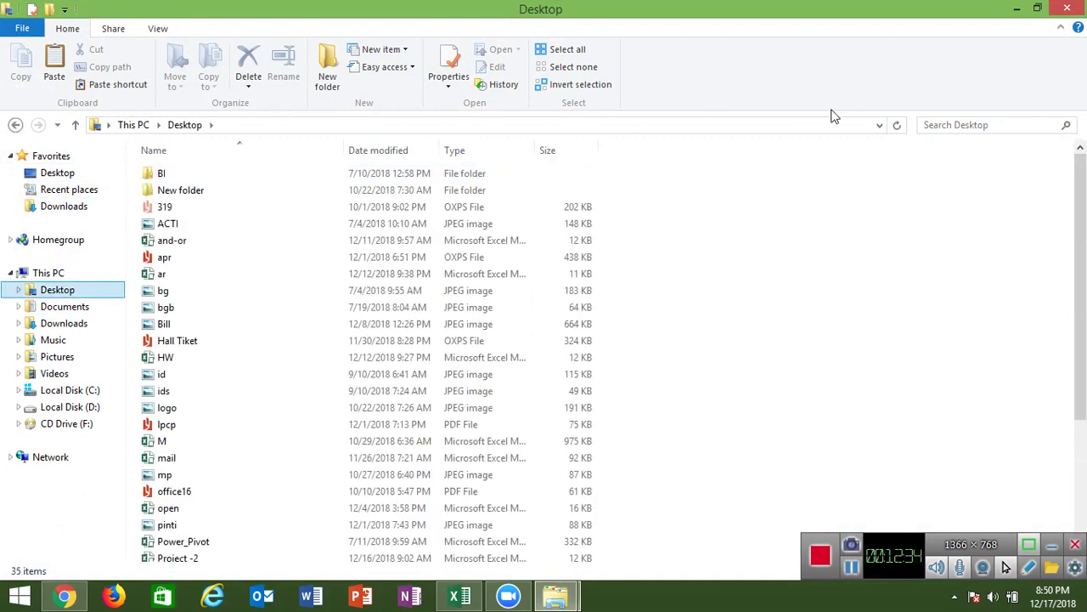
click(946, 125)
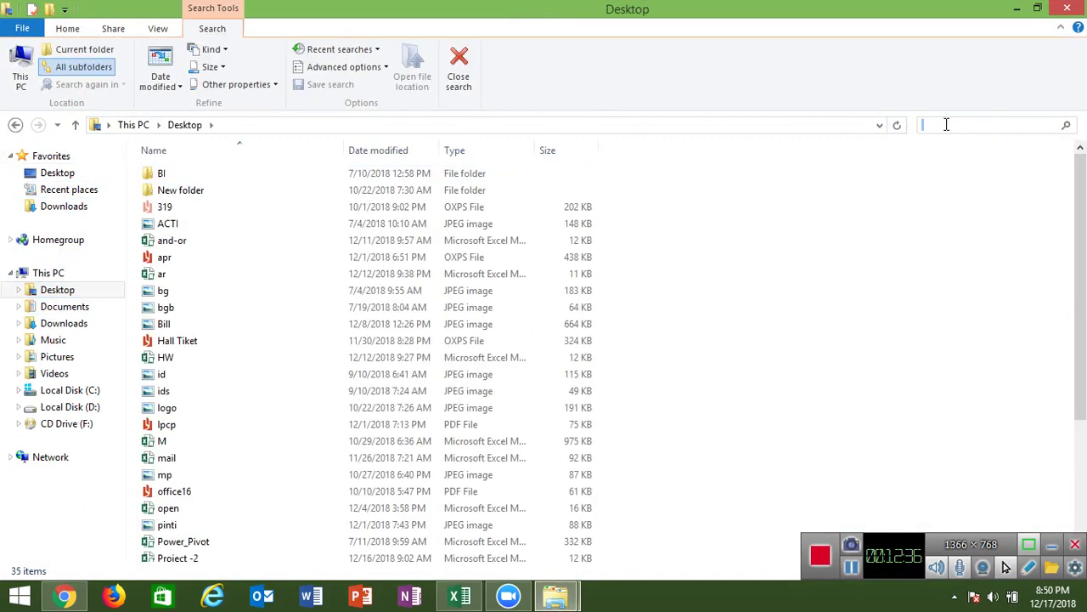
text(for)
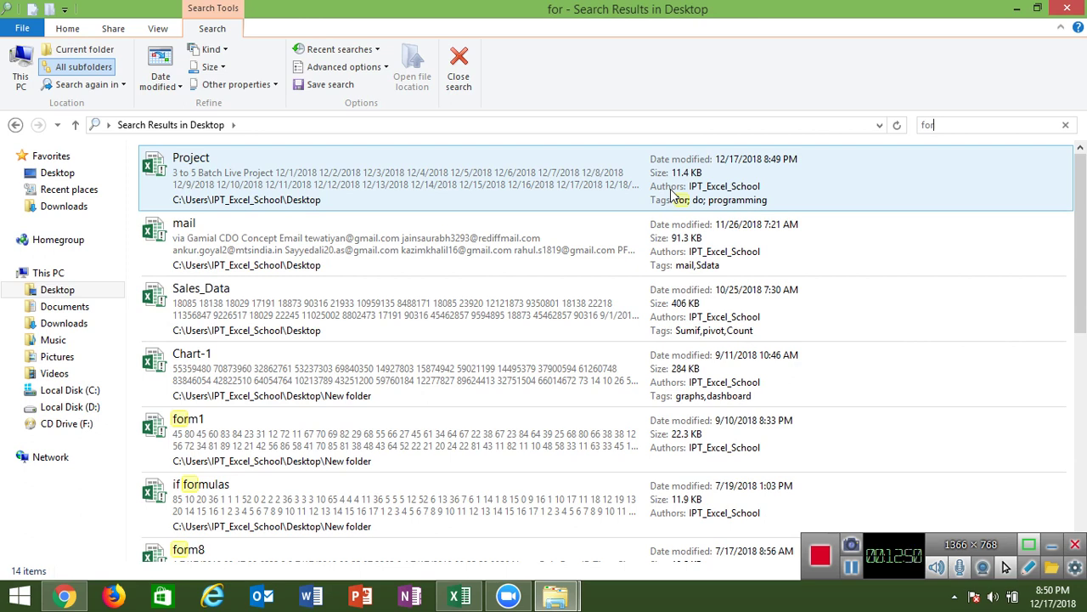
click(1070, 10)
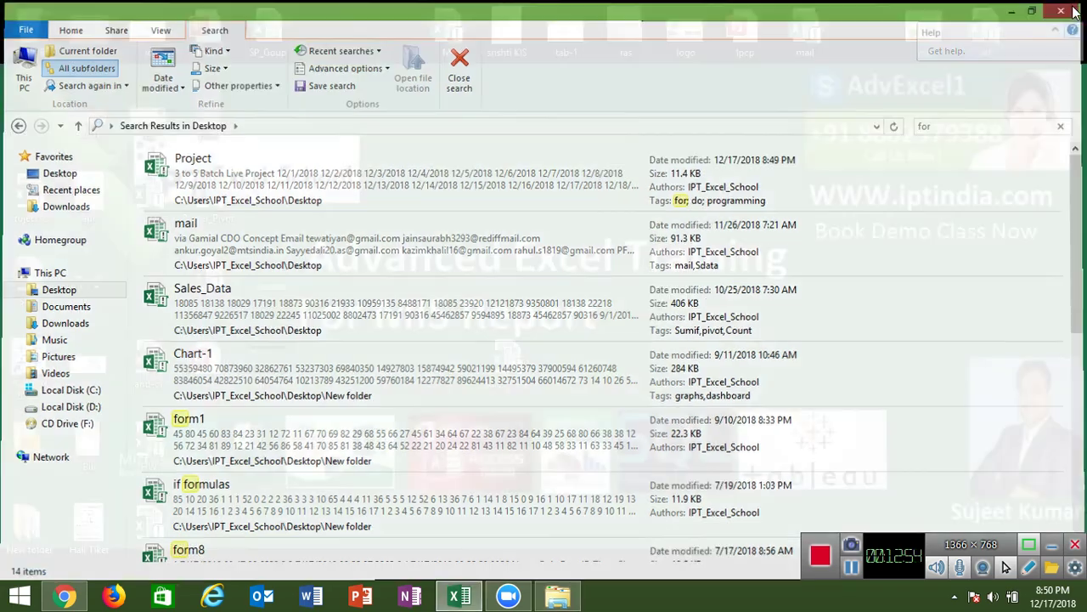
right_click(753, 200)
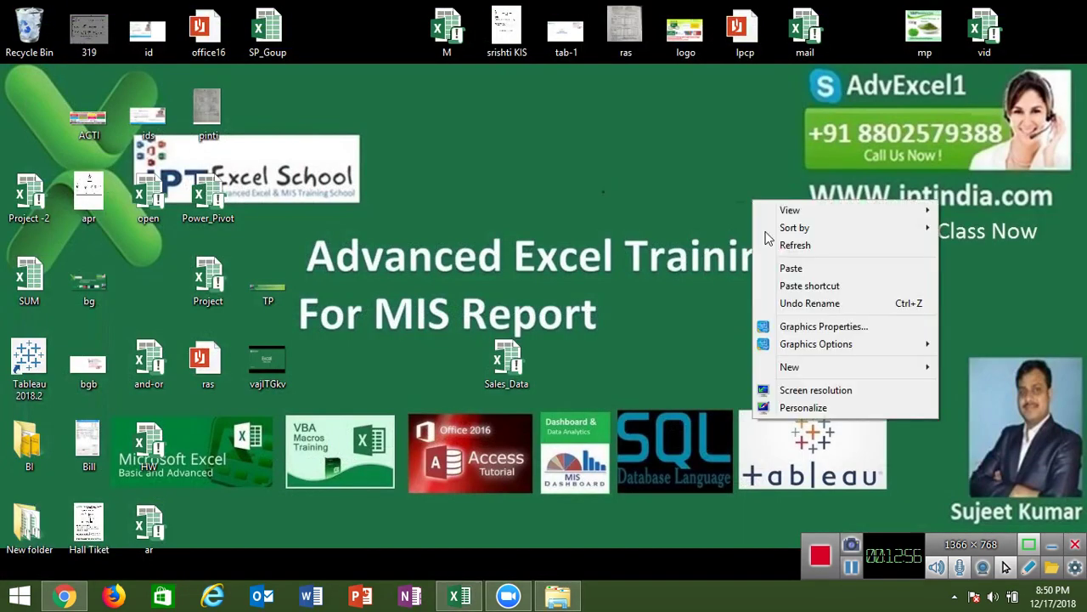
click(807, 245)
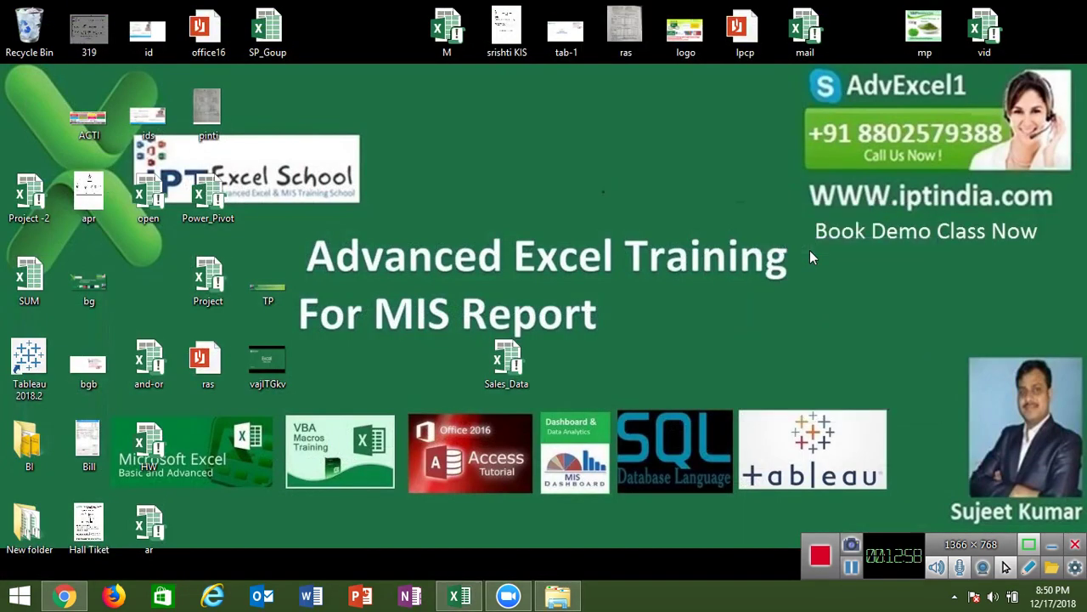